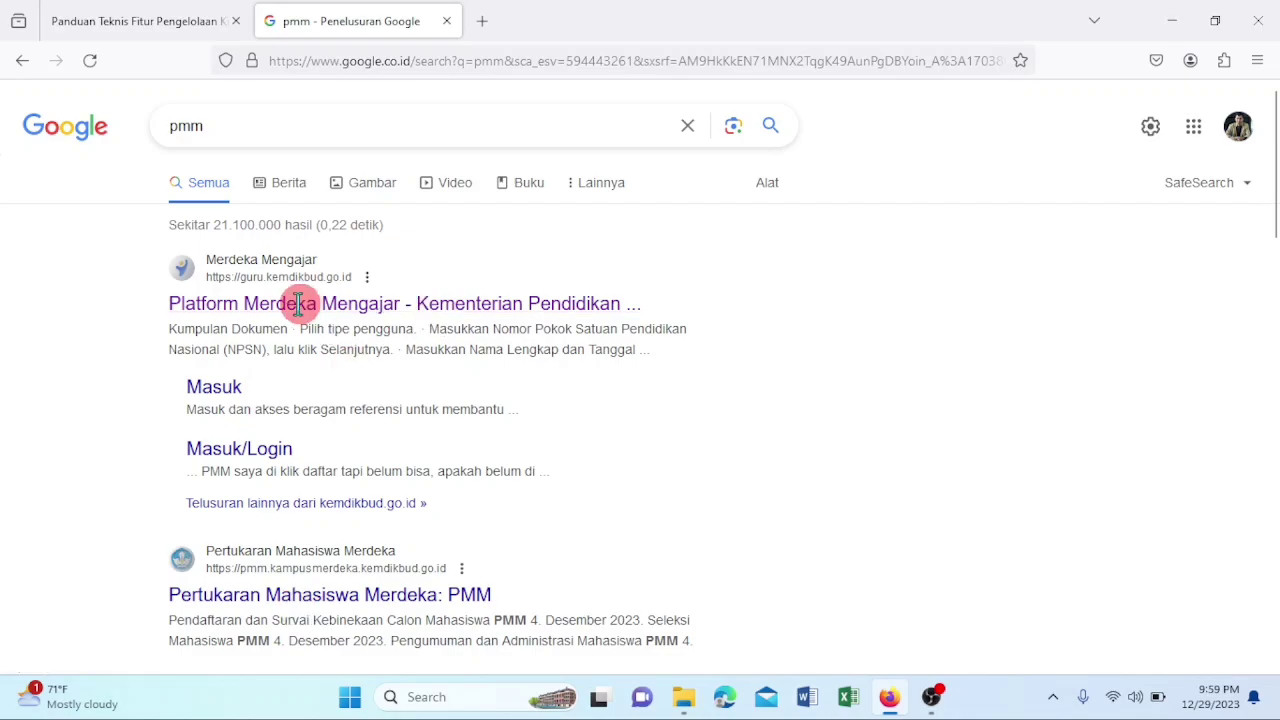
# Open the Platform Merdeka Mengajar site and enter the PMM teacher platform via Buka PMM
pyautogui.click(430, 308)
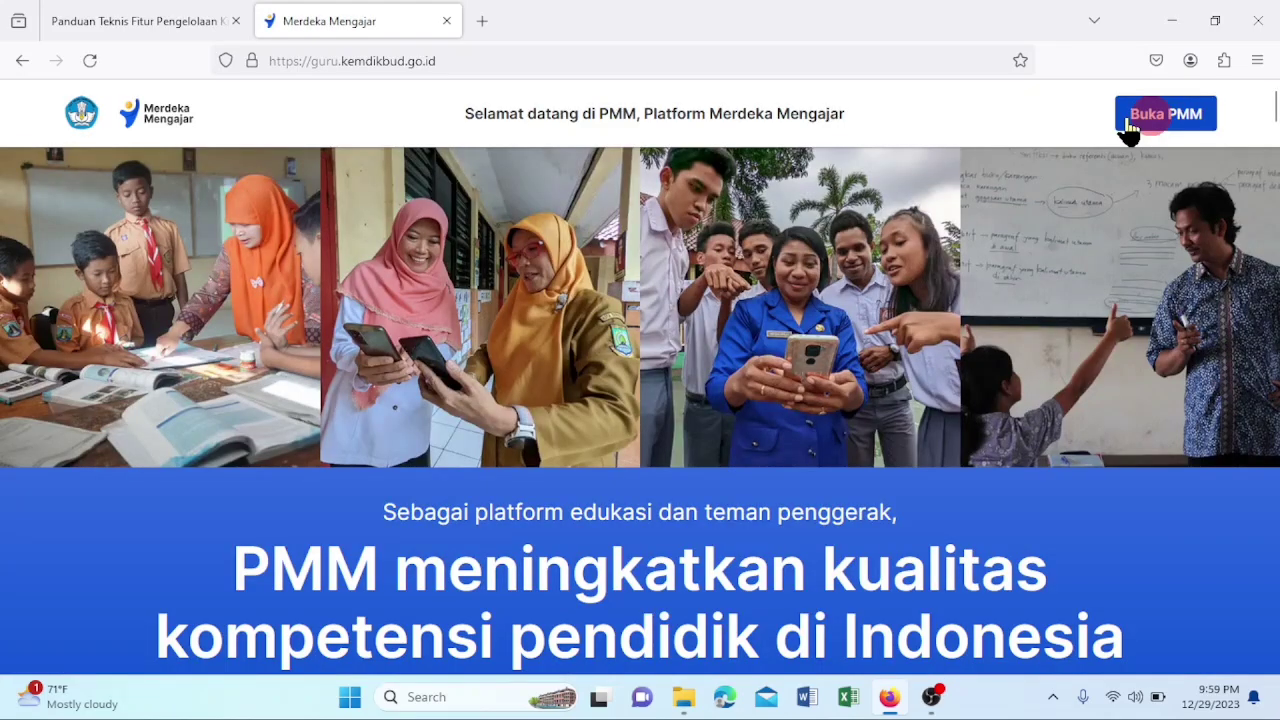
pyautogui.click(1128, 120)
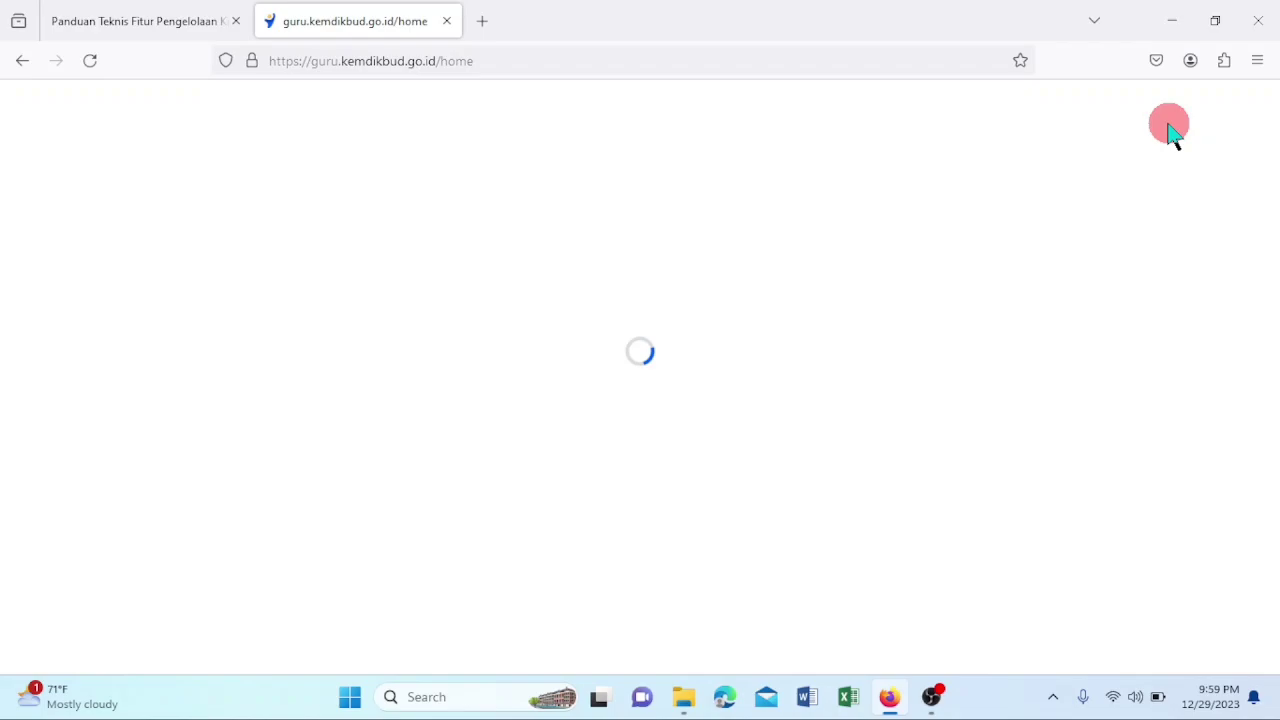
# Sign in with Google using the teacher's account e-mail and password
pyautogui.click(663, 395)
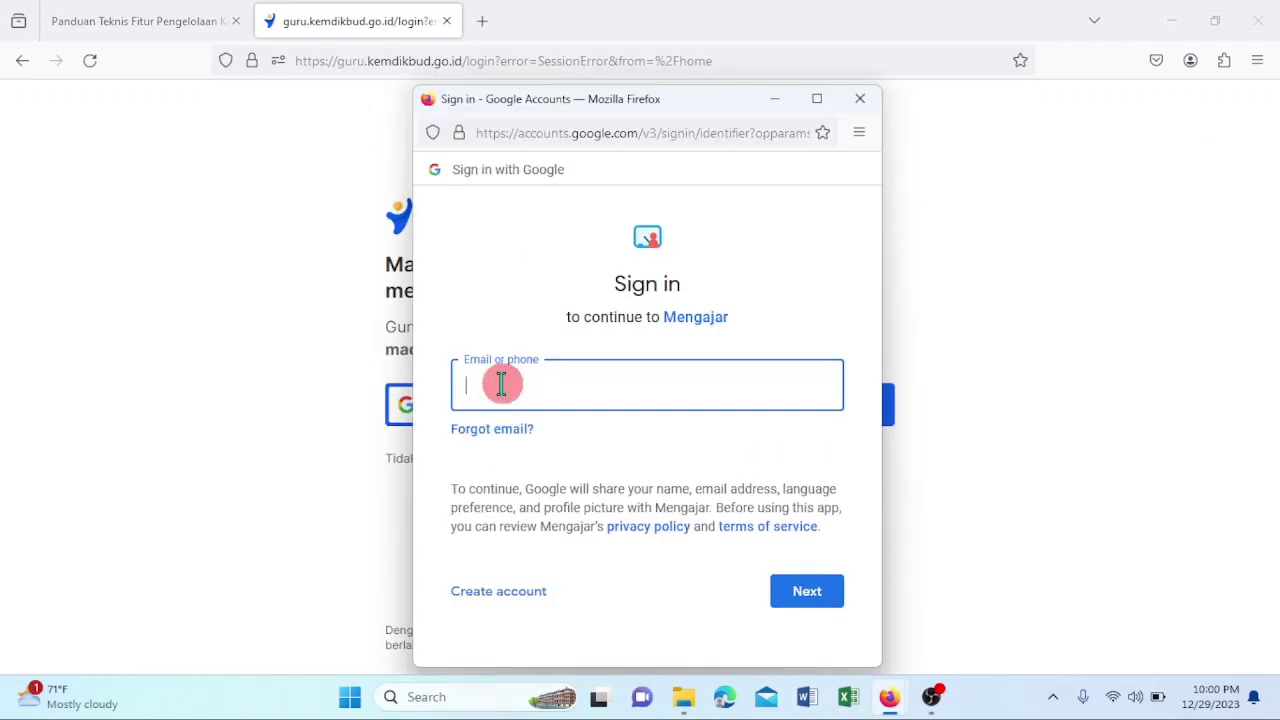
pyautogui.write('d')
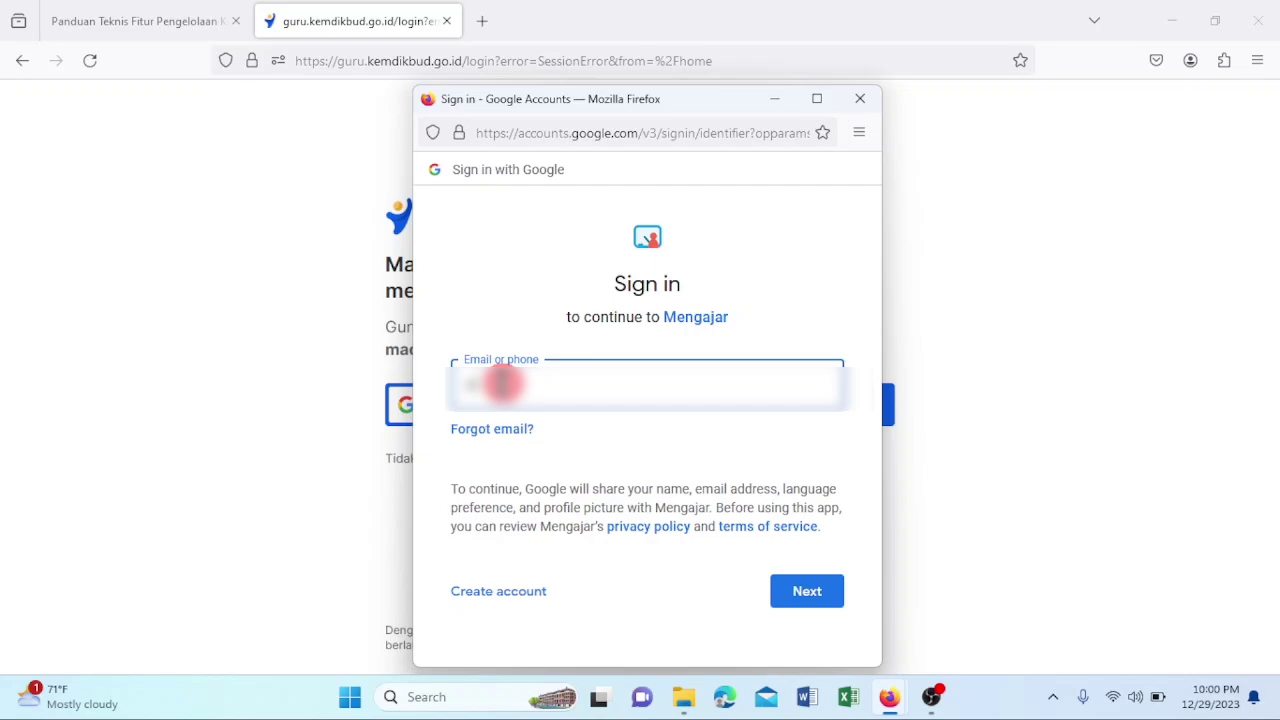
pyautogui.write('i...')
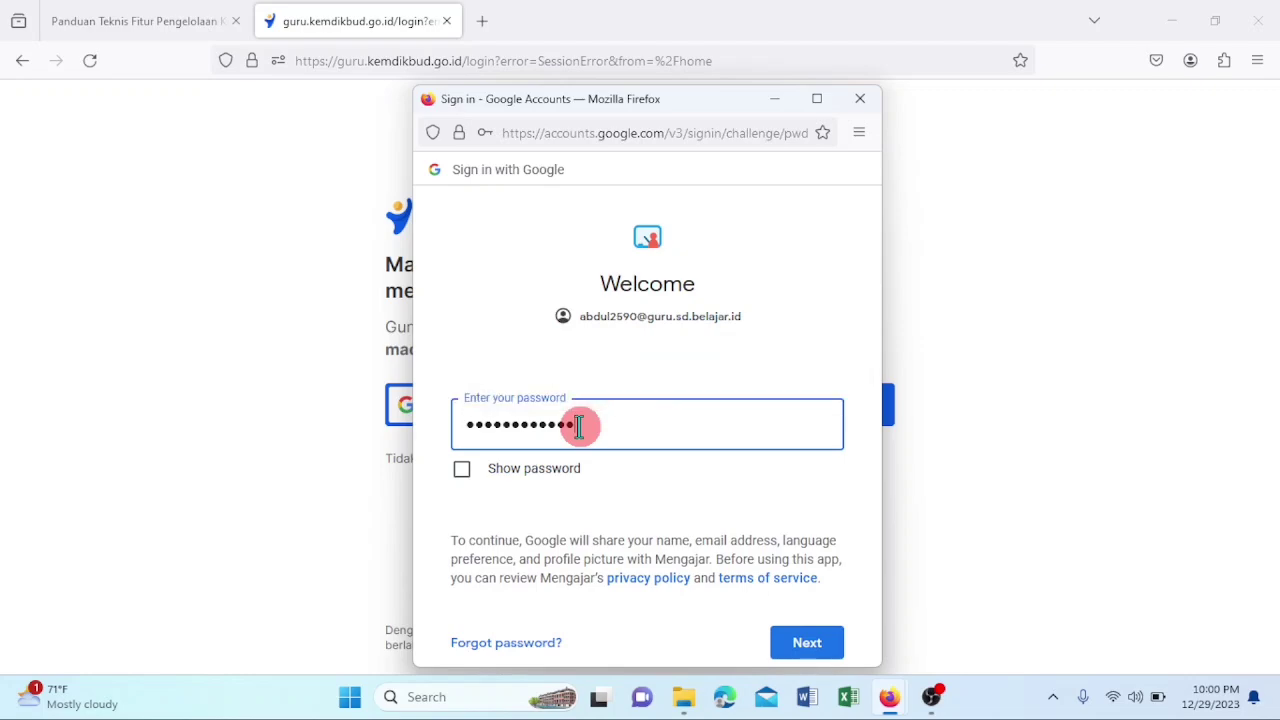
pyautogui.press('Return')
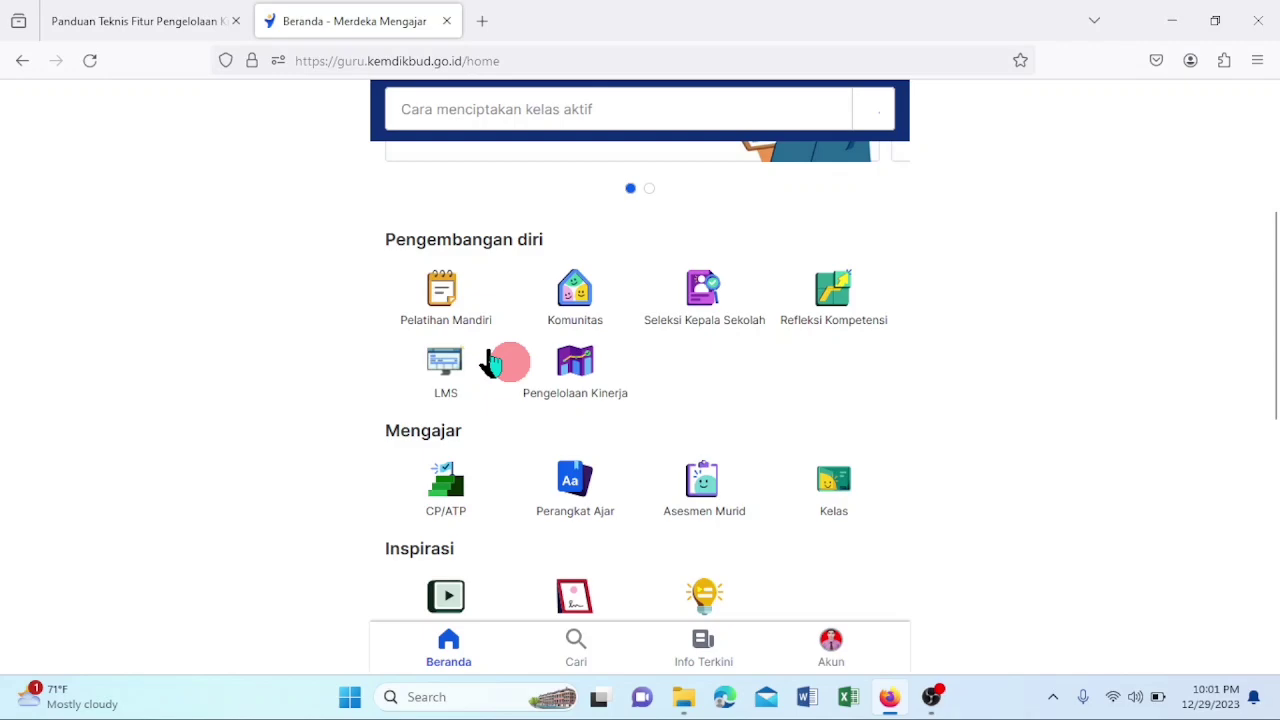
# Open Pengelolaan Kinerja under Pengembangan diri and view the Alur Pengelolaan Kinerja and Referensi sections
pyautogui.click(575, 372)
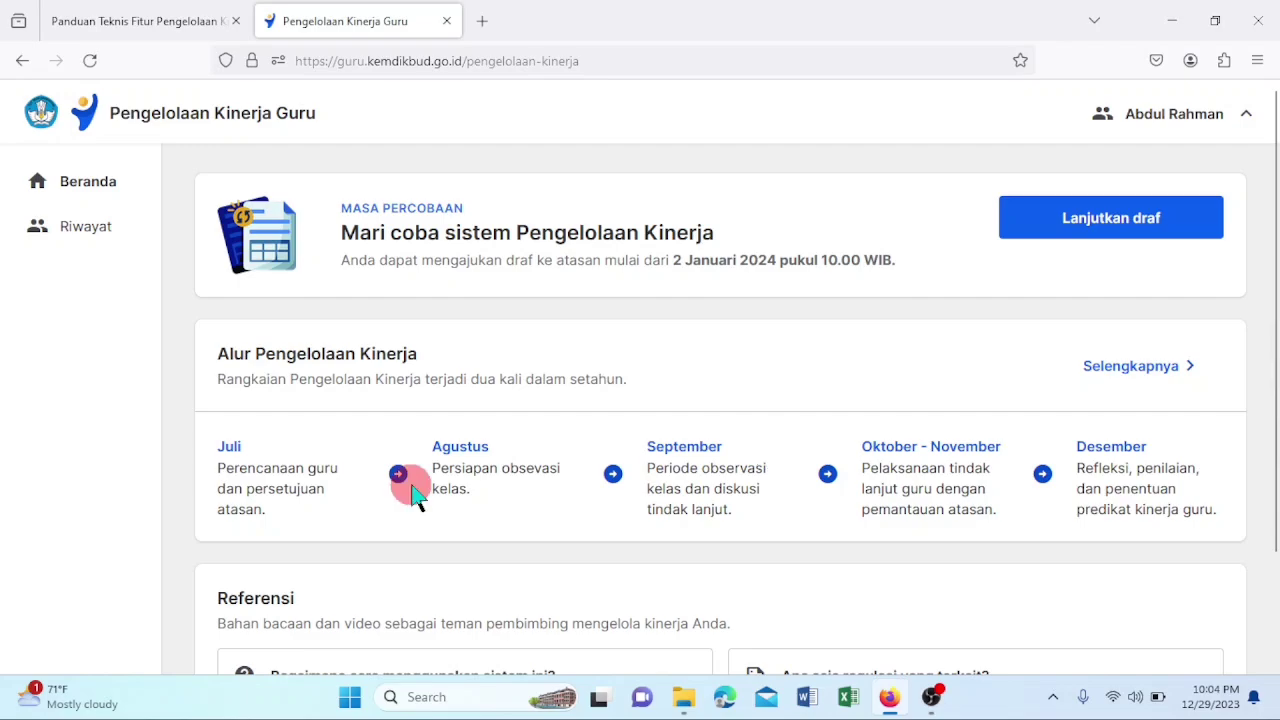
pyautogui.scroll(-2, 950, 262)
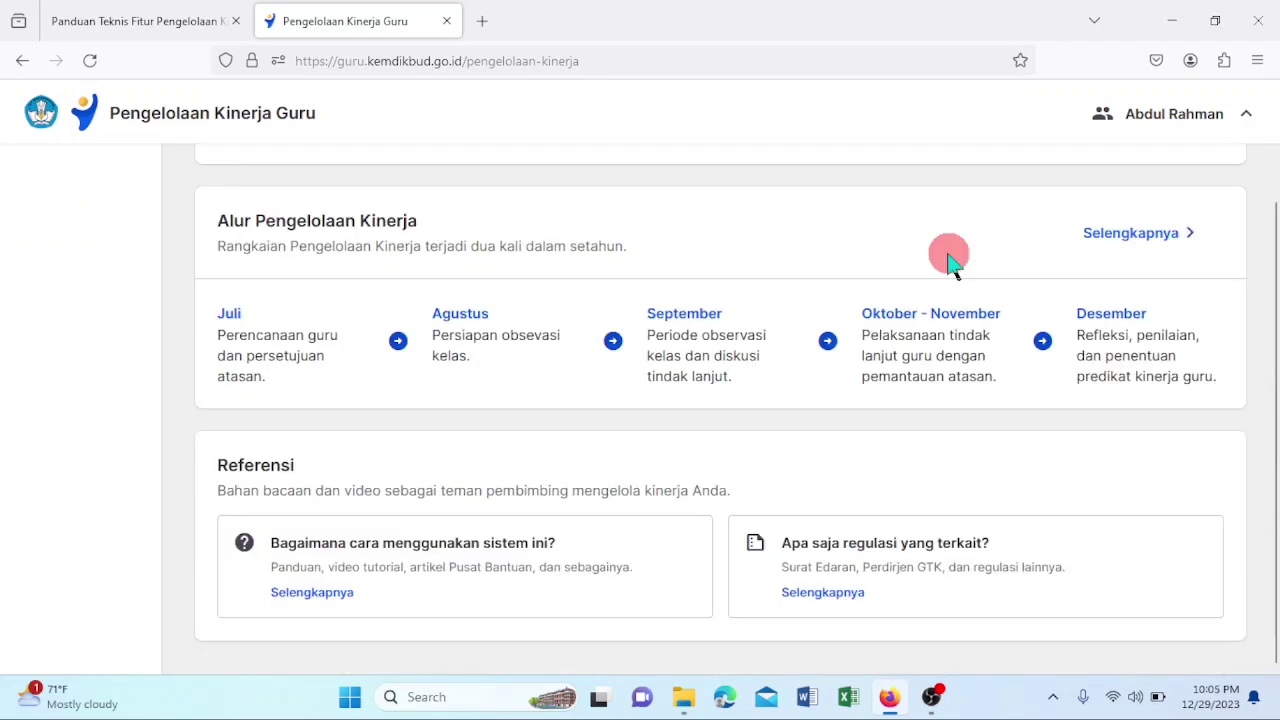
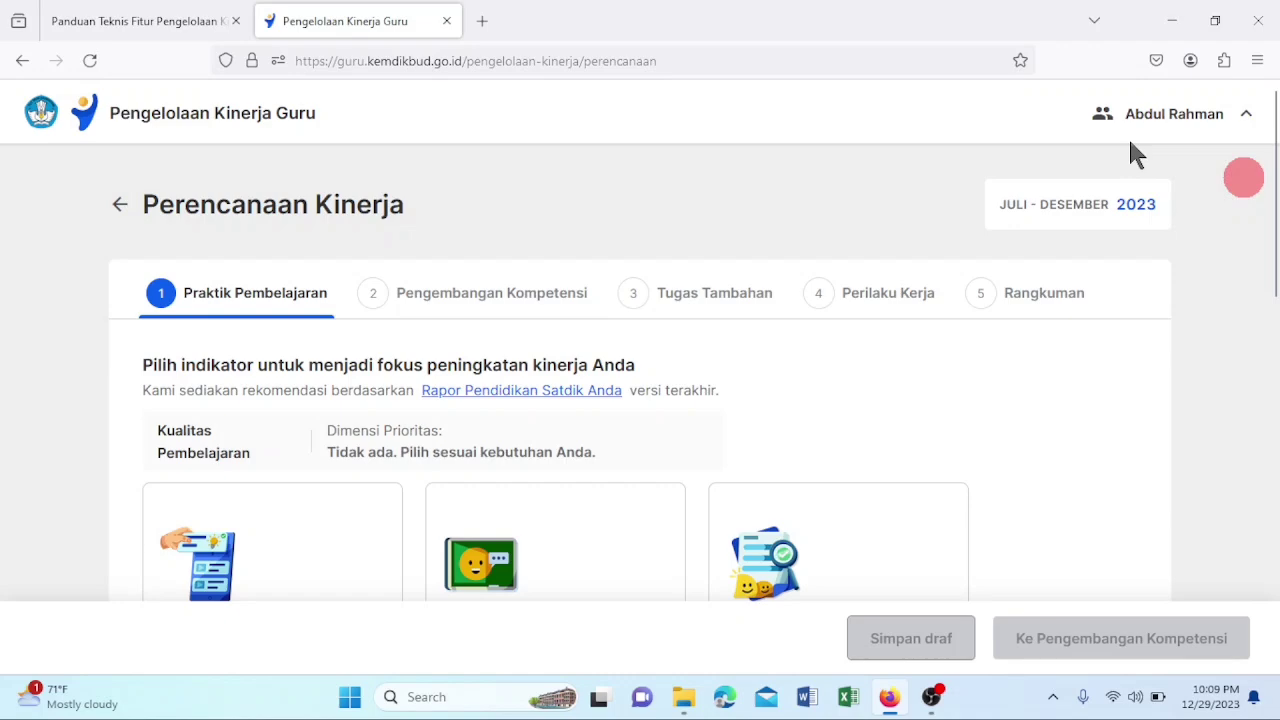
pyautogui.moveTo(1276, 198); pyautogui.dragTo(1276, 220)
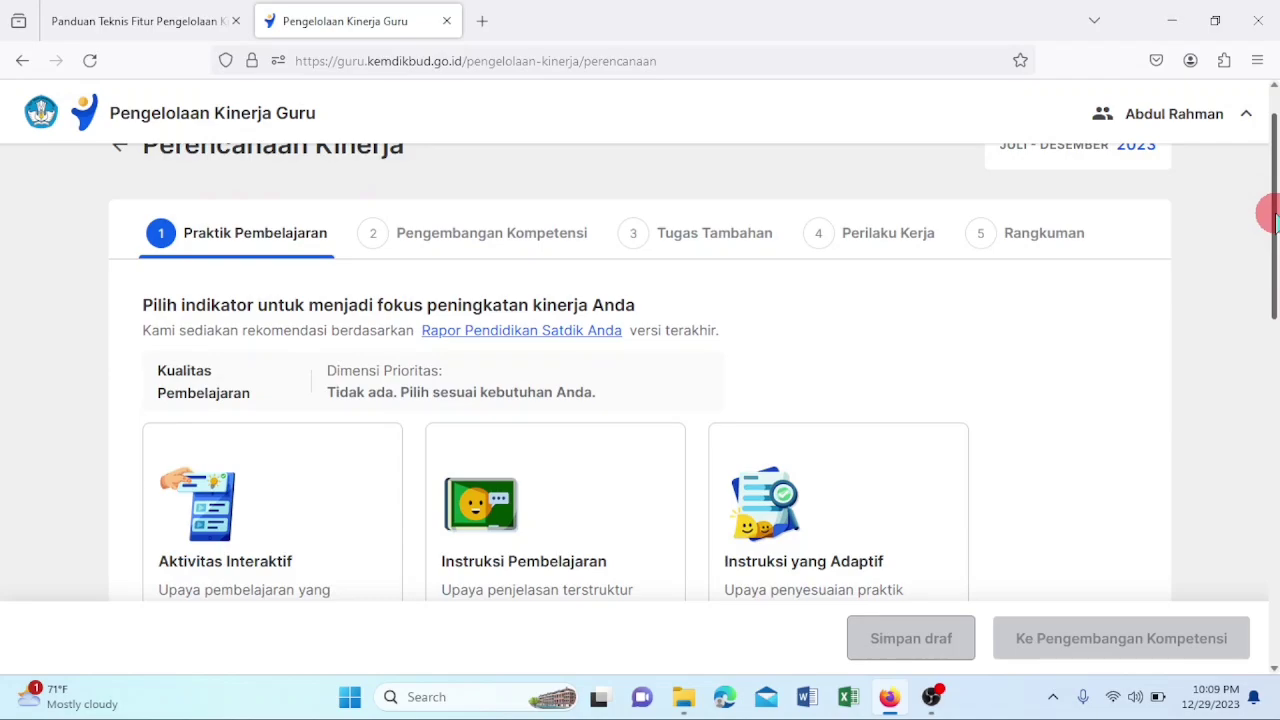
pyautogui.moveTo(1274, 218); pyautogui.dragTo(1274, 113)
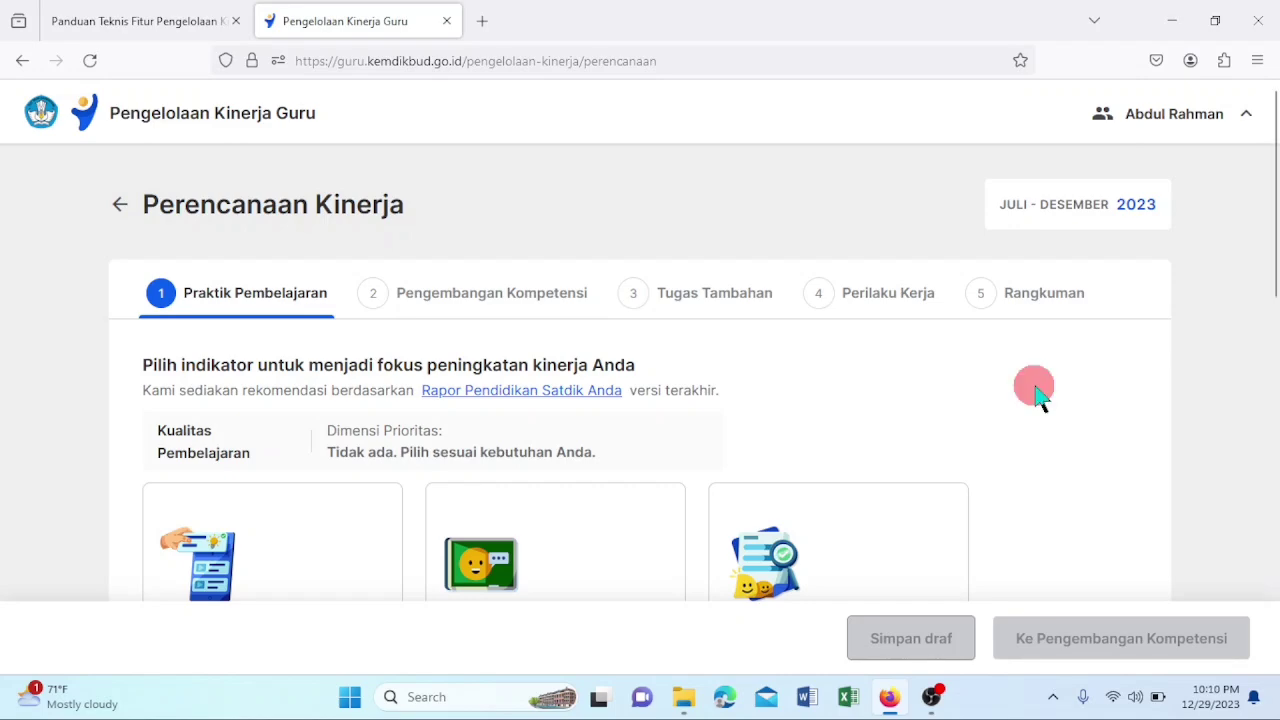
pyautogui.scroll(-3, 1038, 395)
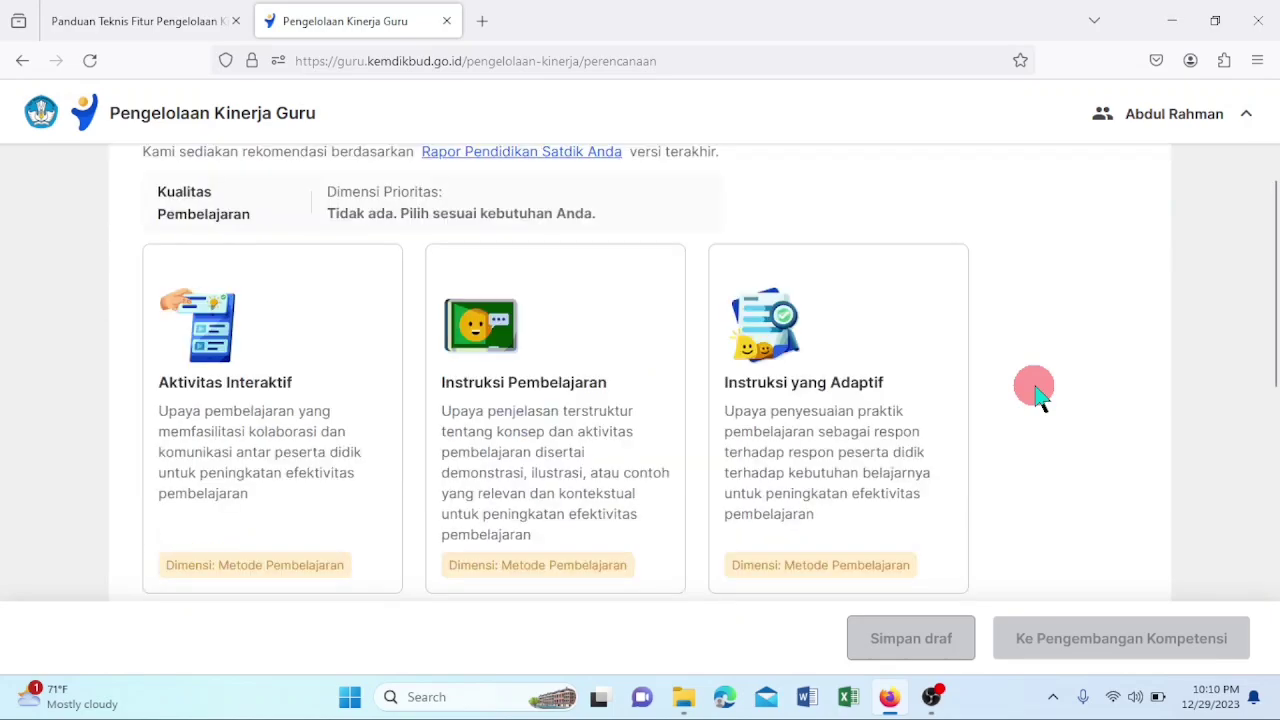
pyautogui.scroll(-1, 1038, 395)
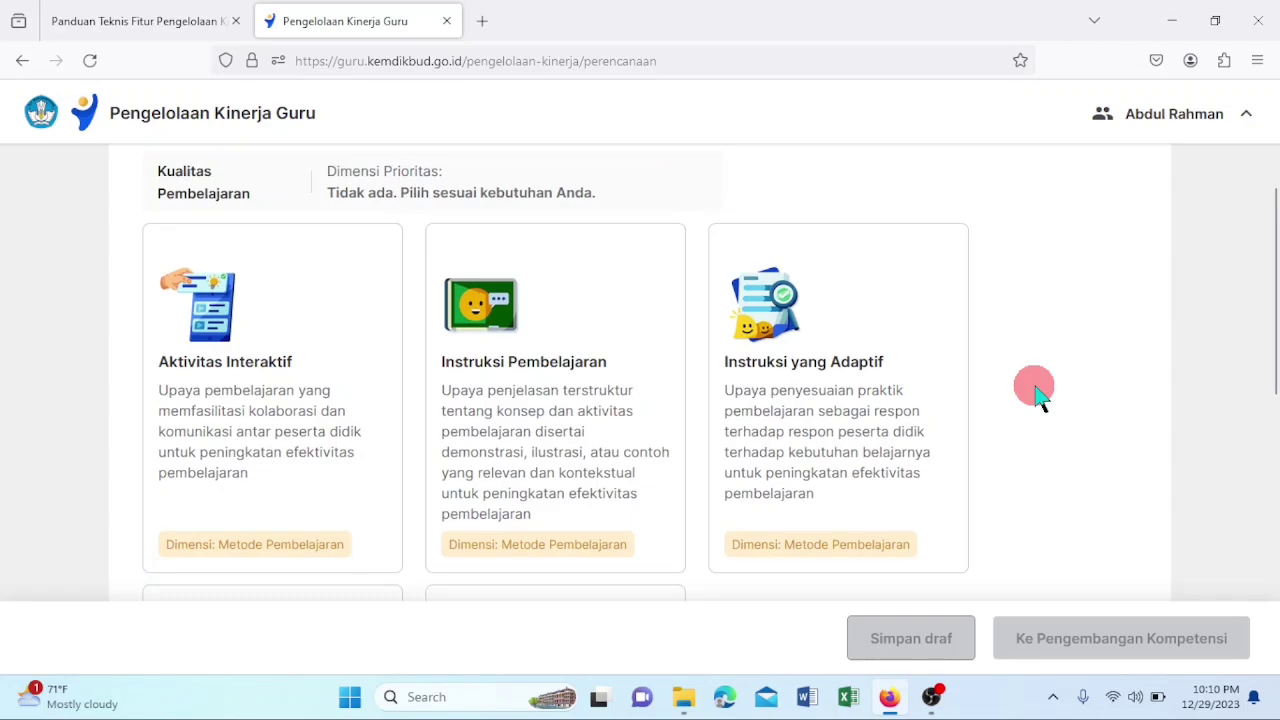
pyautogui.scroll(-6, 1038, 395)
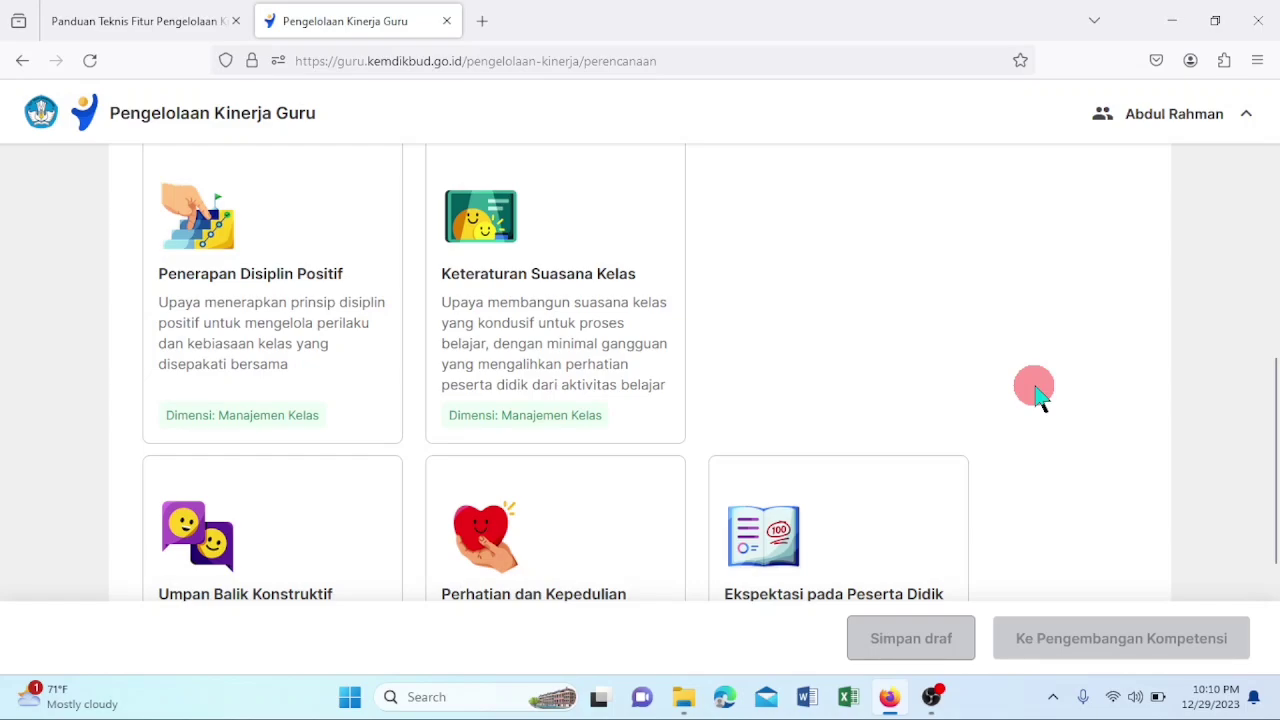
pyautogui.moveTo(1272, 402); pyautogui.dragTo(1262, 153)
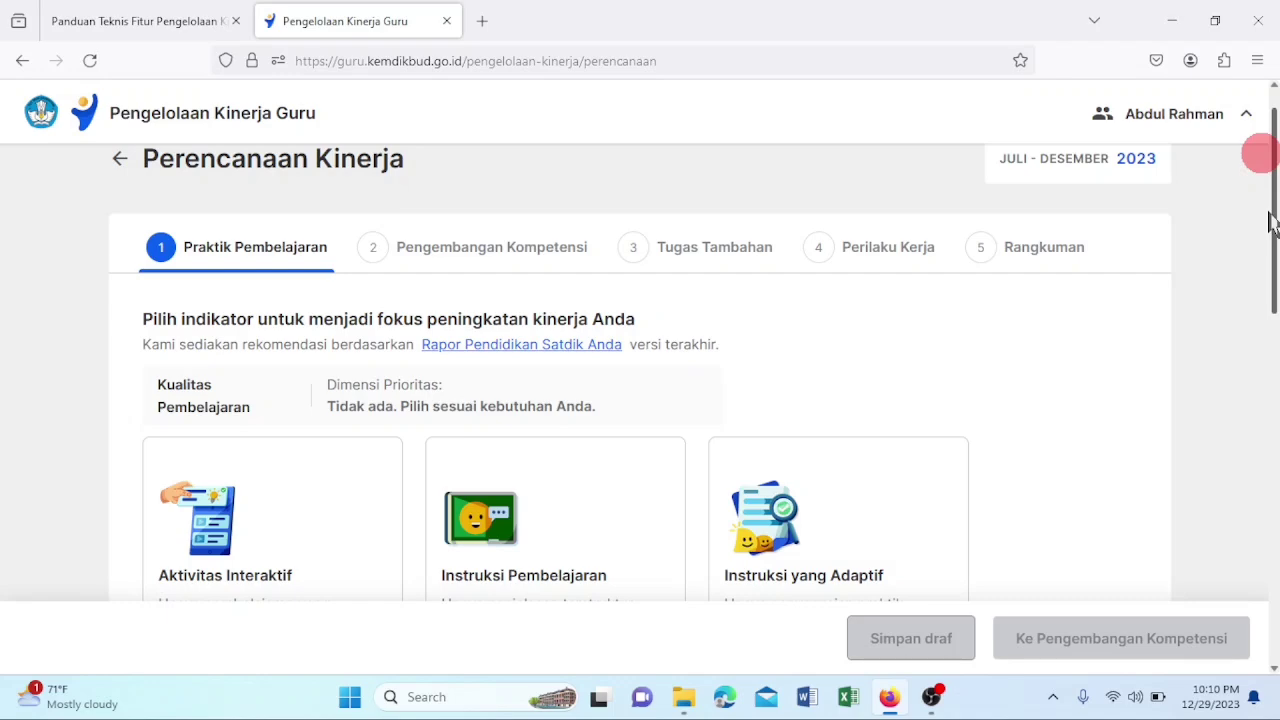
pyautogui.moveTo(1269, 213); pyautogui.dragTo(1269, 221)
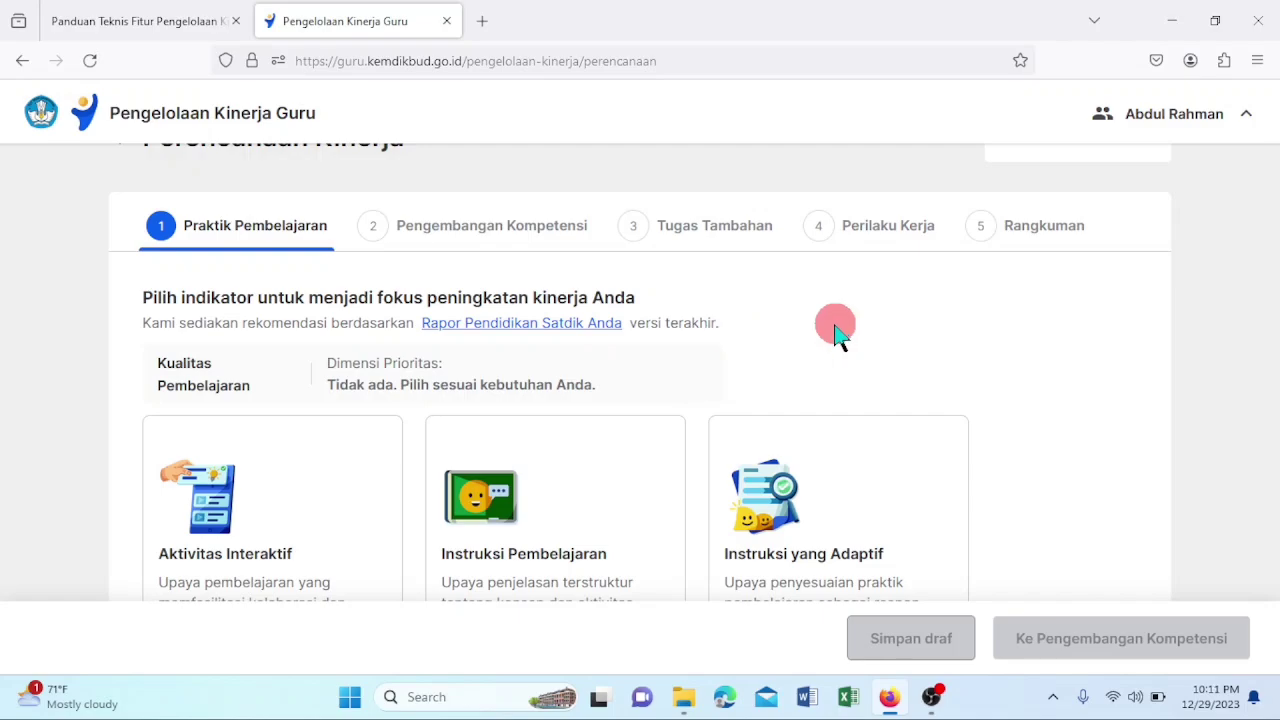
pyautogui.scroll(-1, 838, 335)
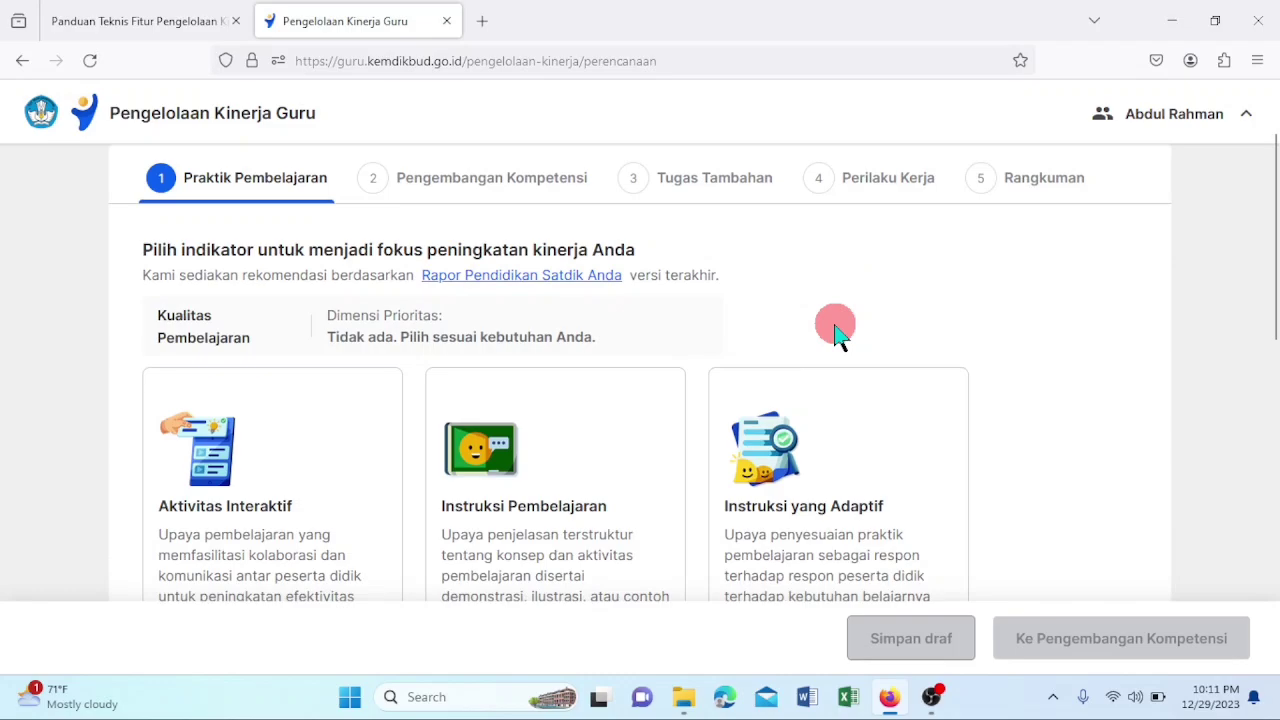
pyautogui.scroll(-3, 838, 335)
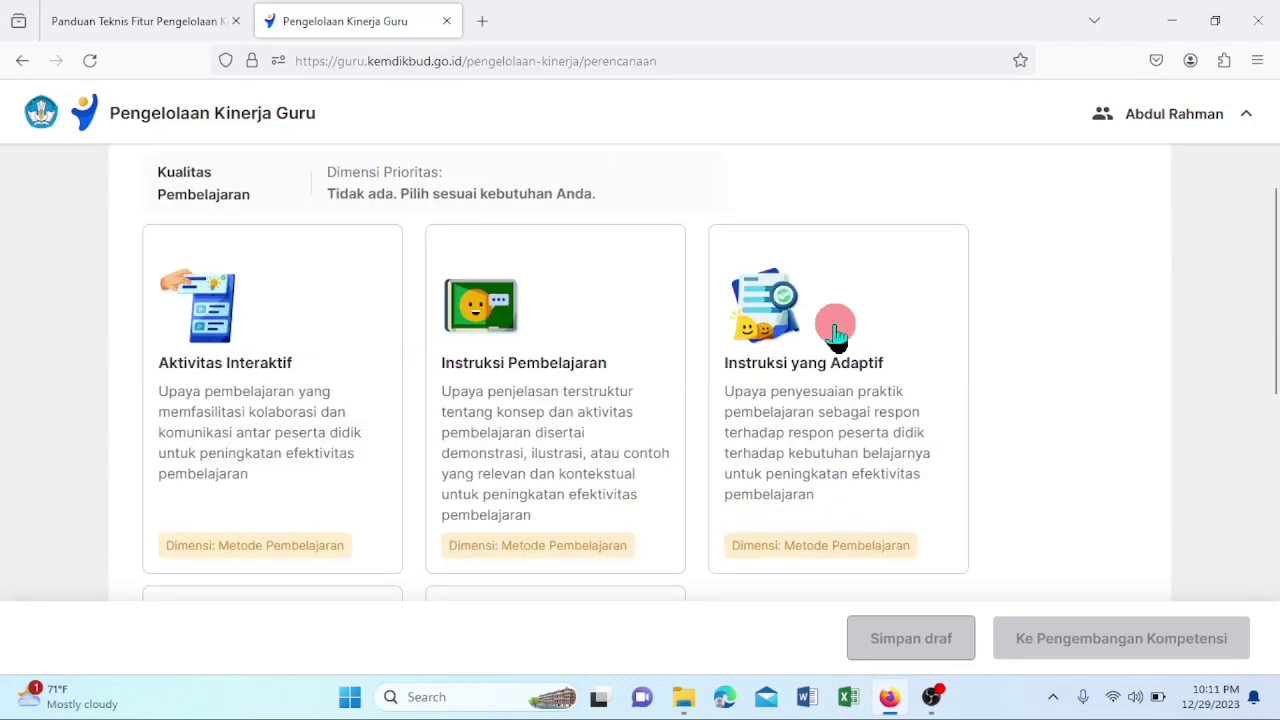
pyautogui.scroll(1, 838, 335)
pyautogui.scroll(2, 838, 335)
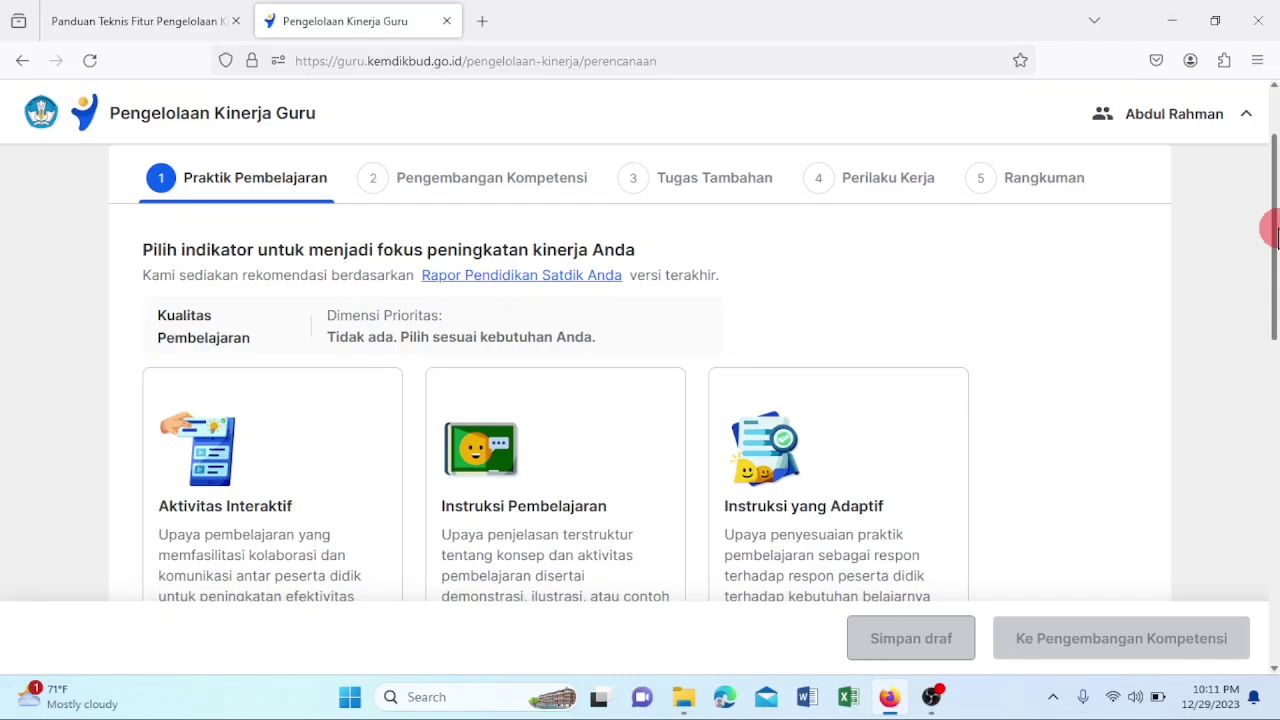
pyautogui.moveTo(1276, 232); pyautogui.dragTo(1260, 371)
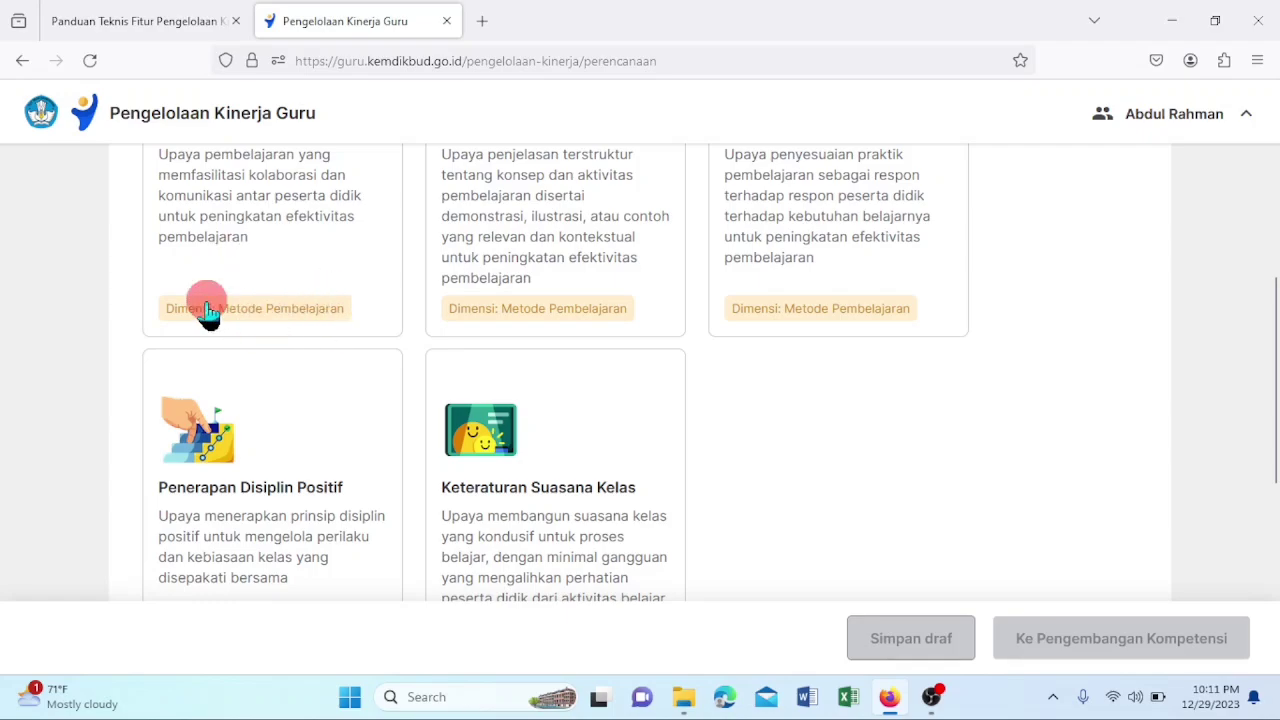
pyautogui.moveTo(1273, 342); pyautogui.dragTo(1243, 258)
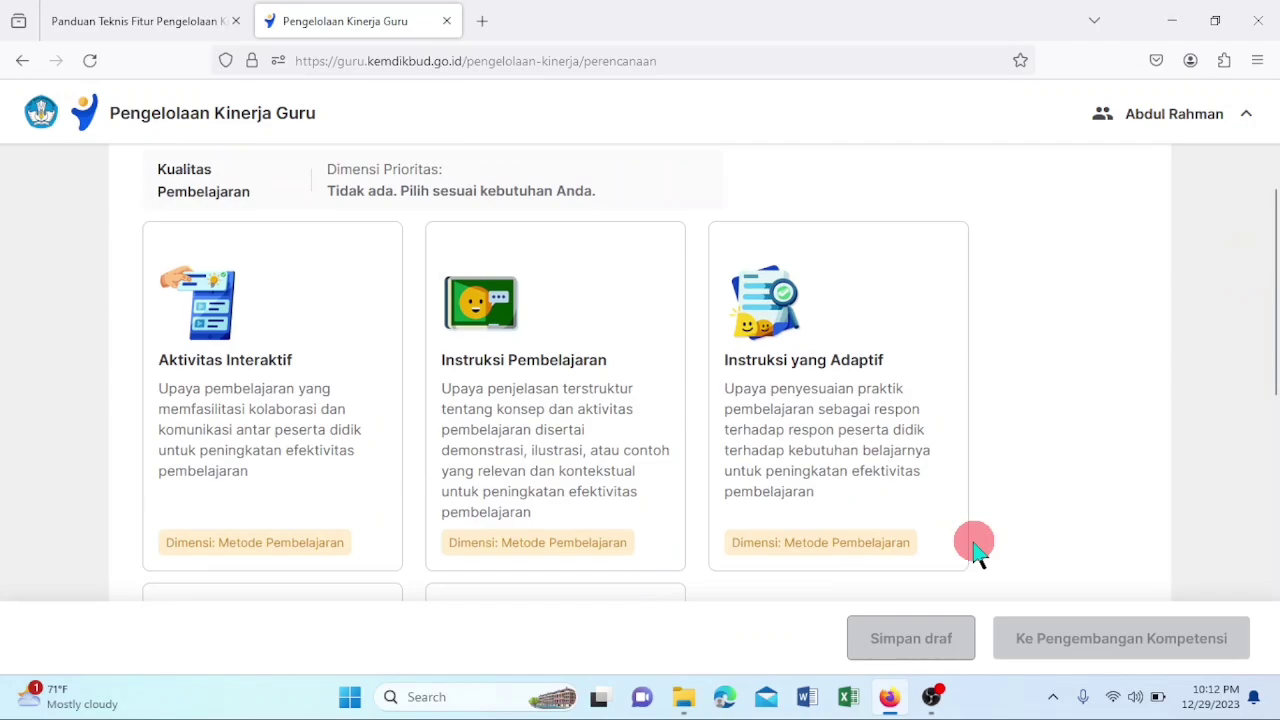
pyautogui.click(160, 24)
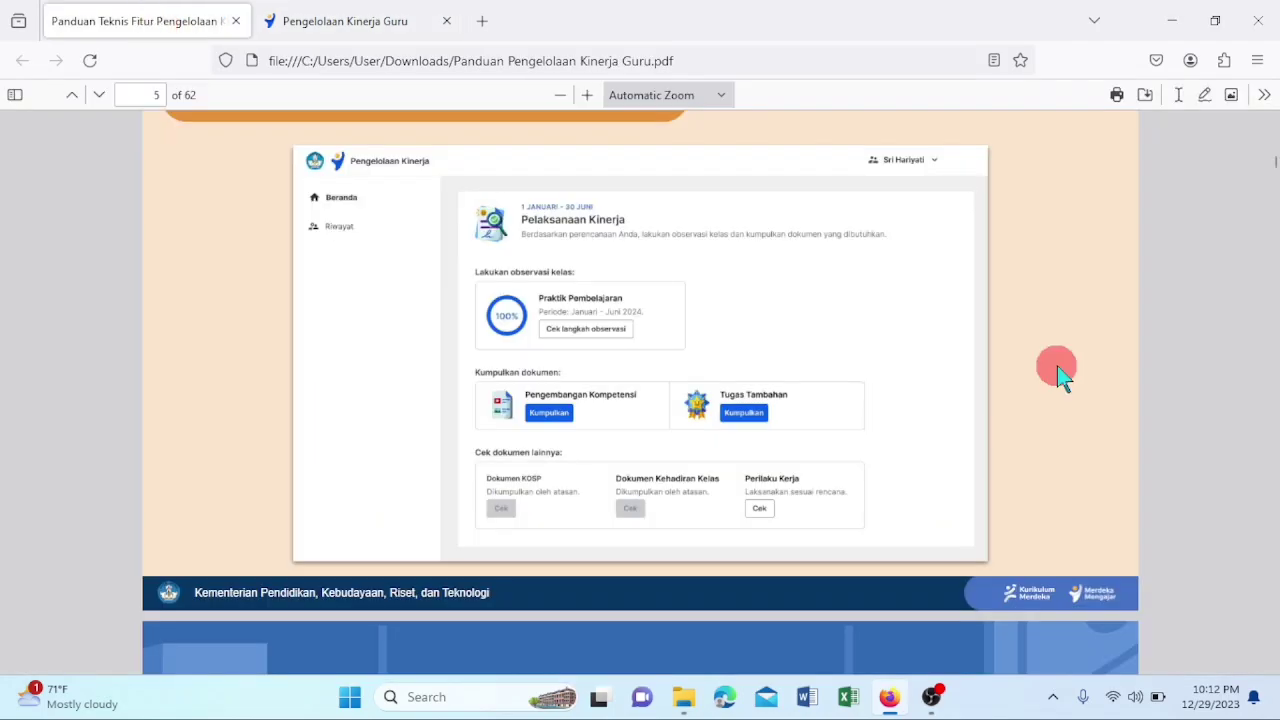
pyautogui.scroll(-15, 1058, 368)
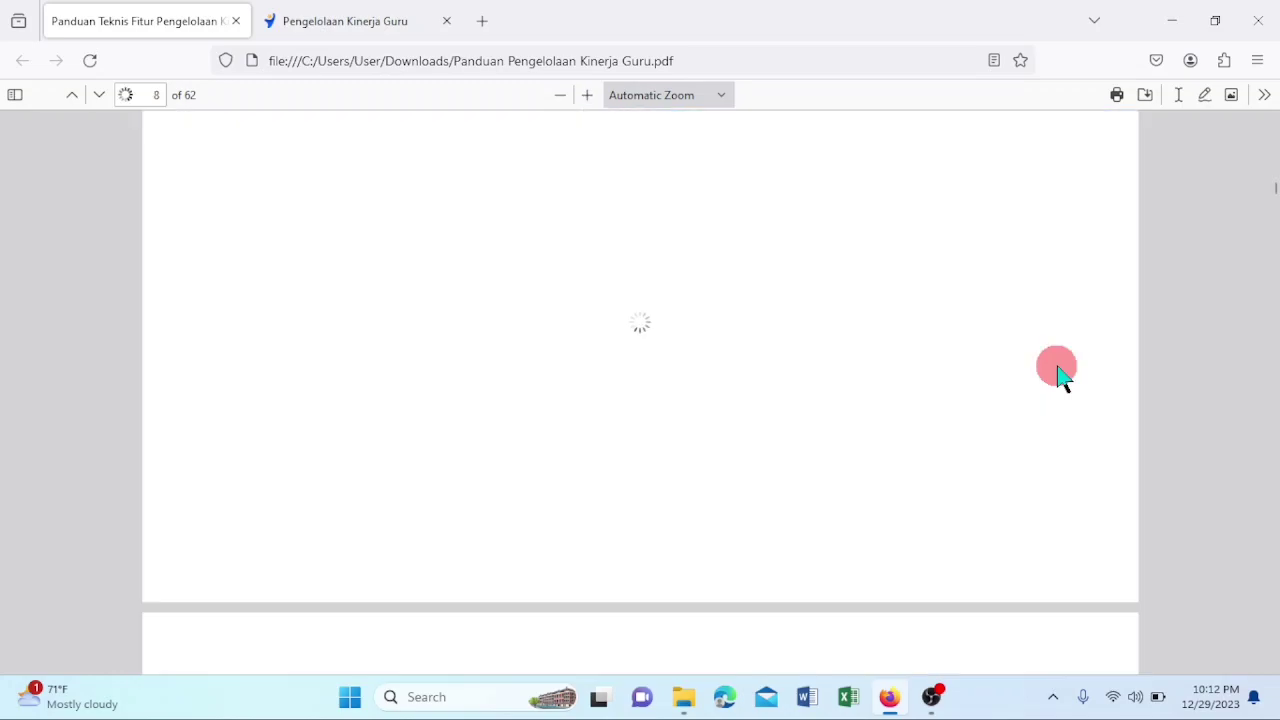
pyautogui.scroll(-1, 1057, 368)
pyautogui.scroll(-4, 694, 400)
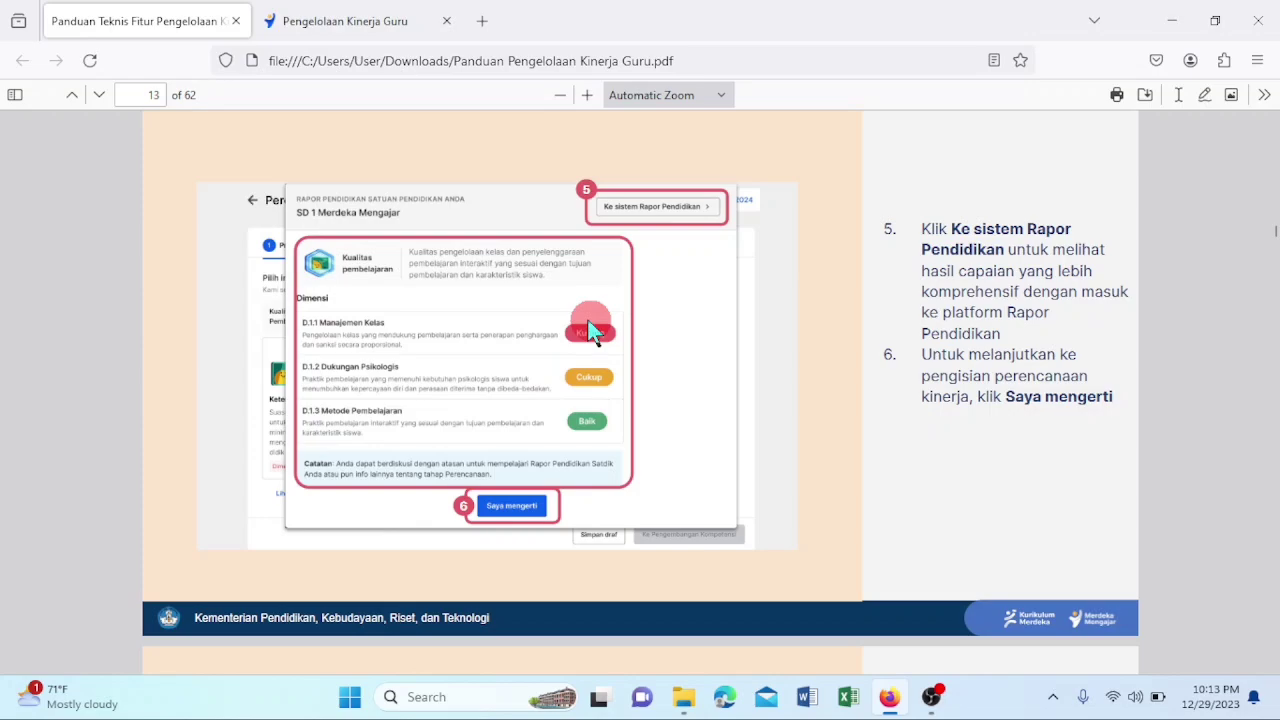
pyautogui.click(350, 22)
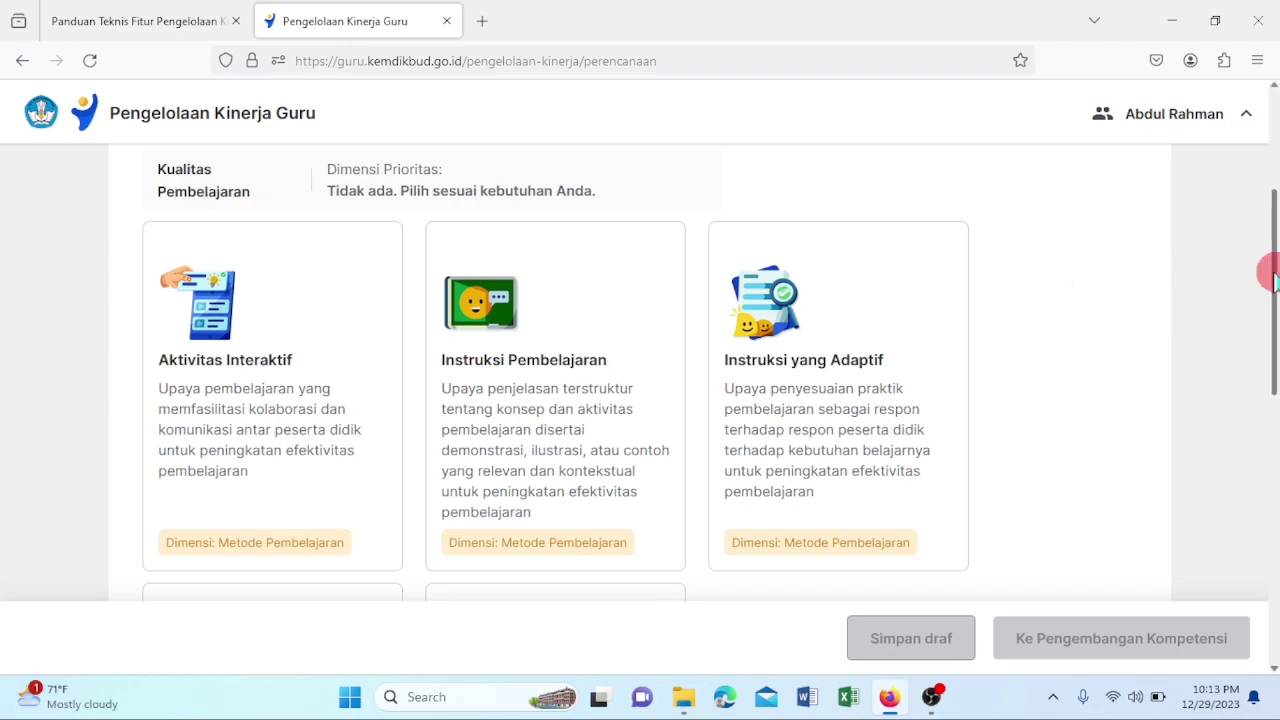
pyautogui.moveTo(1270, 278); pyautogui.dragTo(1268, 232)
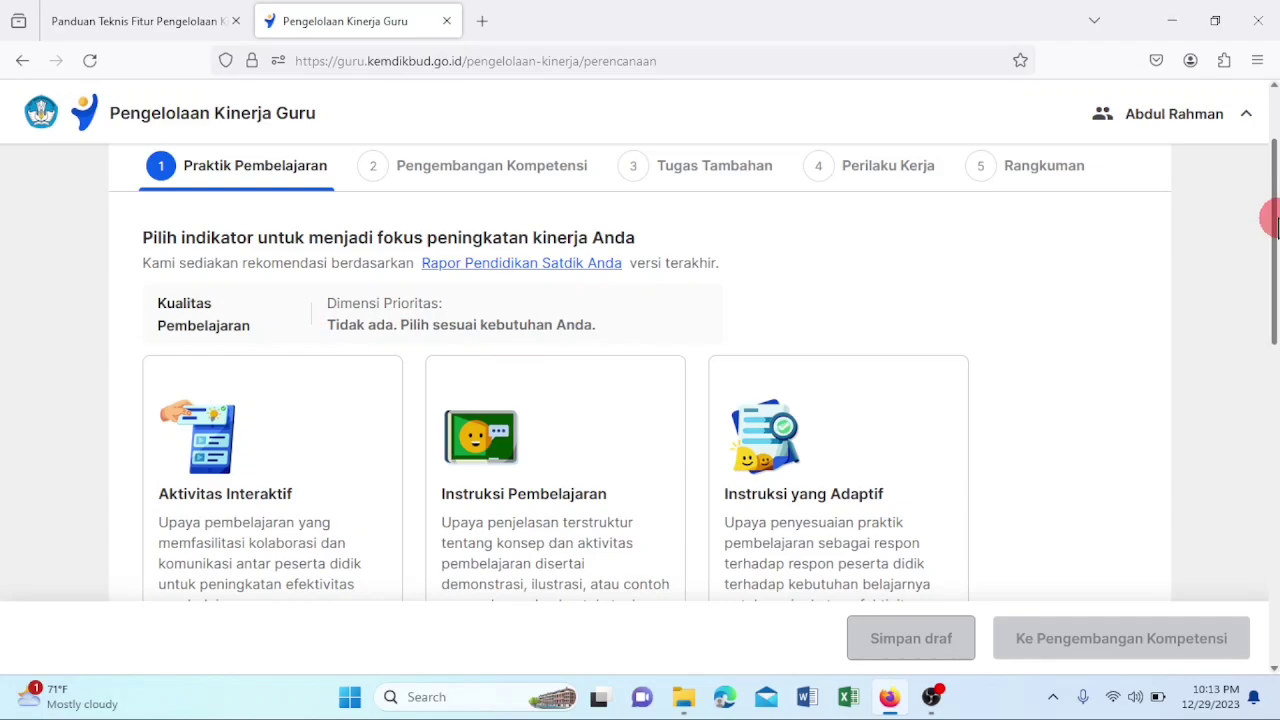
pyautogui.moveTo(1278, 218); pyautogui.dragTo(1270, 312)
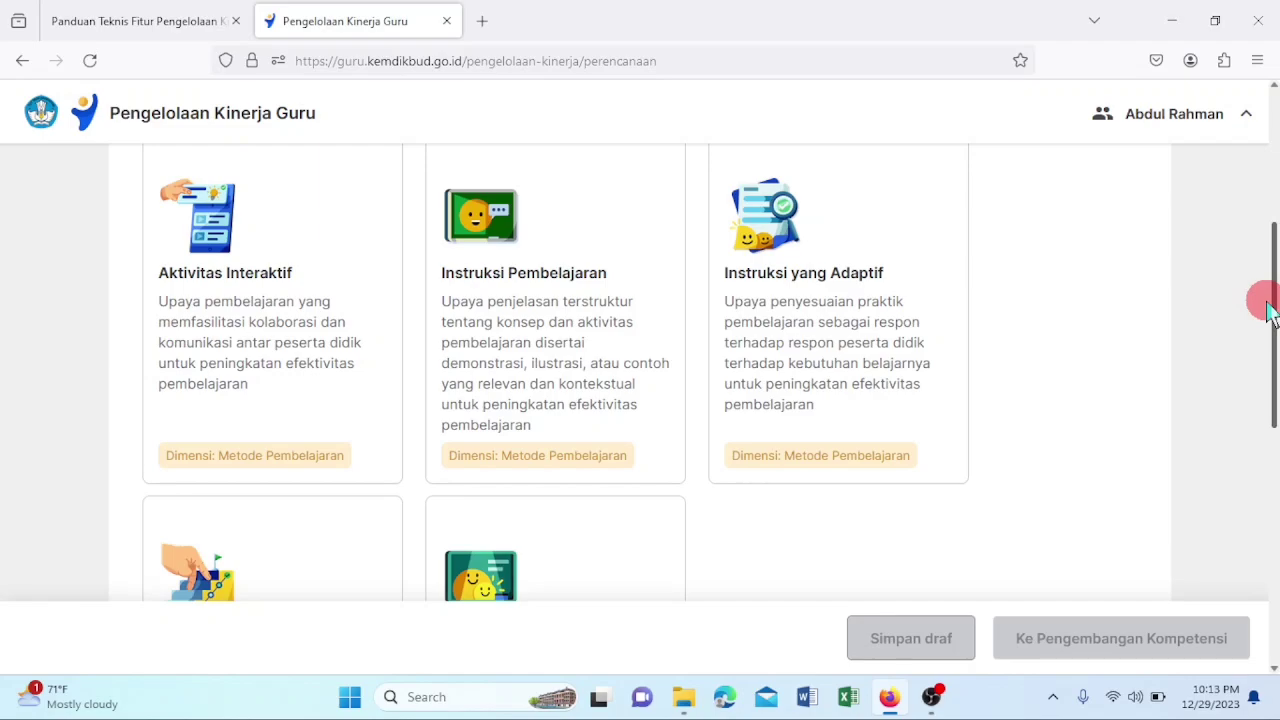
pyautogui.moveTo(1268, 310); pyautogui.dragTo(808, 437)
pyautogui.scroll(-1, 808, 440)
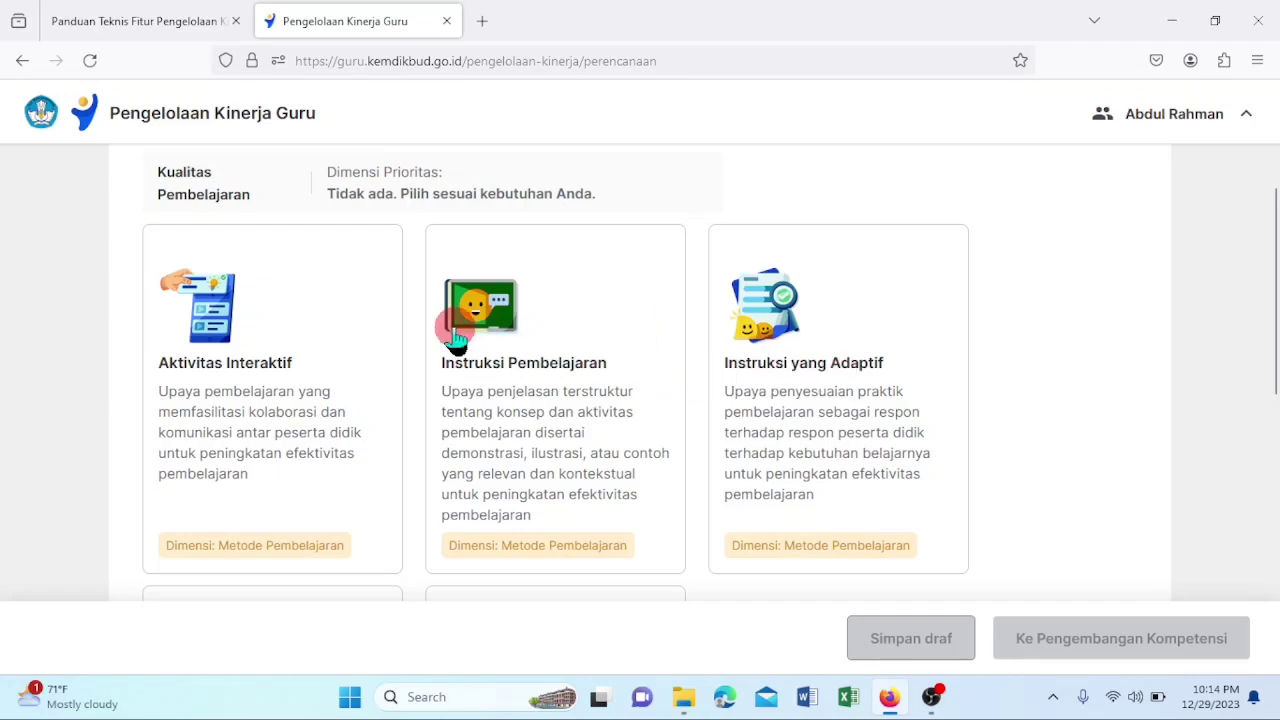
# Pick Aktivitas Interaktif as the focus indicator and advance to Pengembangan Kompetensi
pyautogui.click(259, 326)
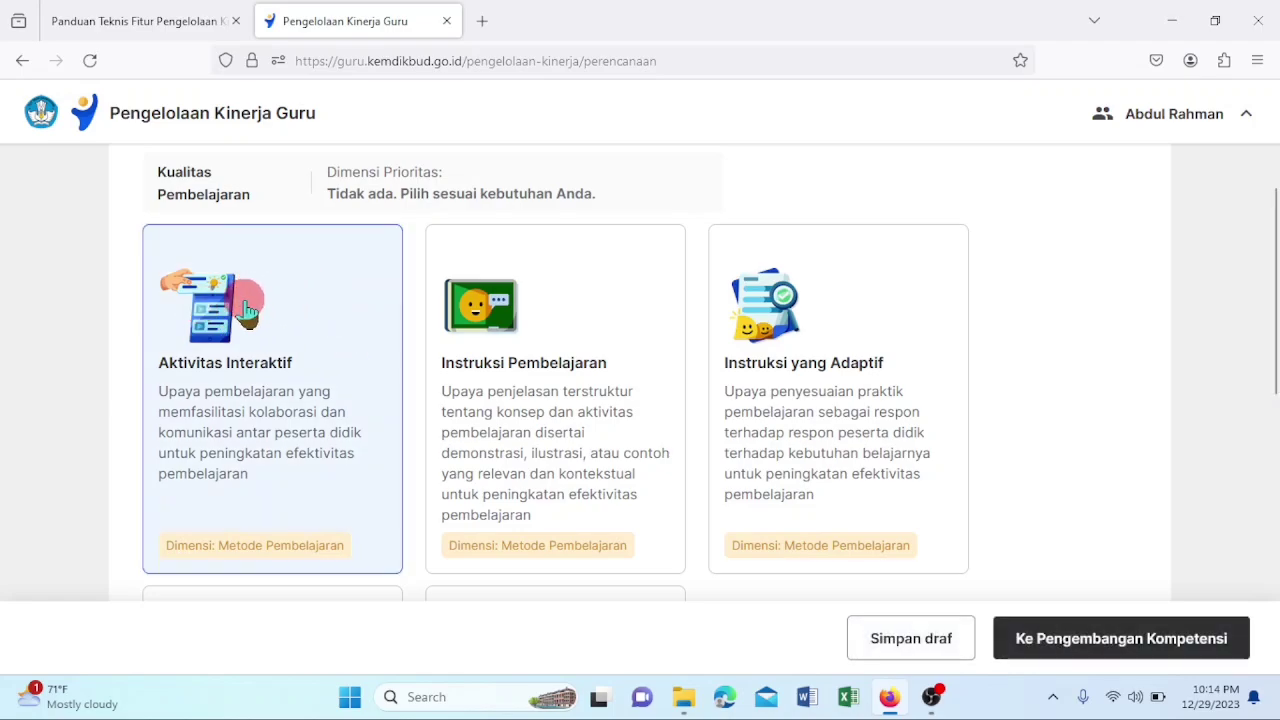
pyautogui.click(589, 320)
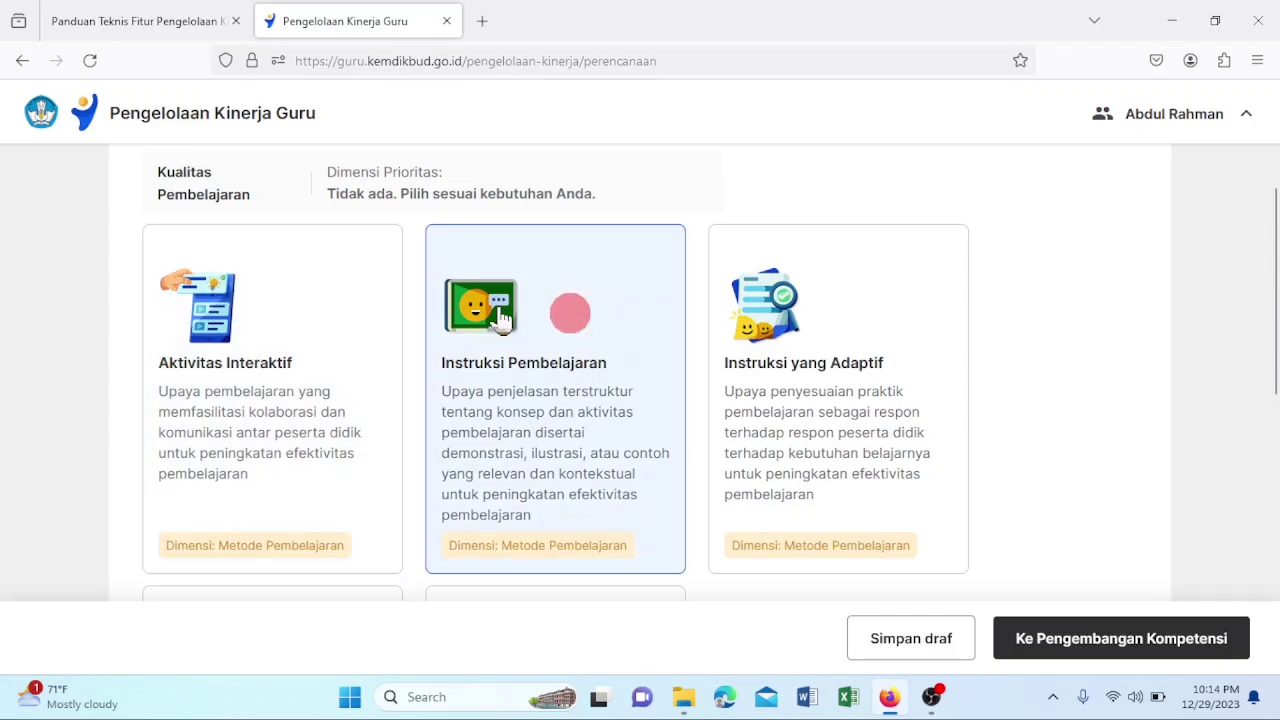
pyautogui.click(324, 307)
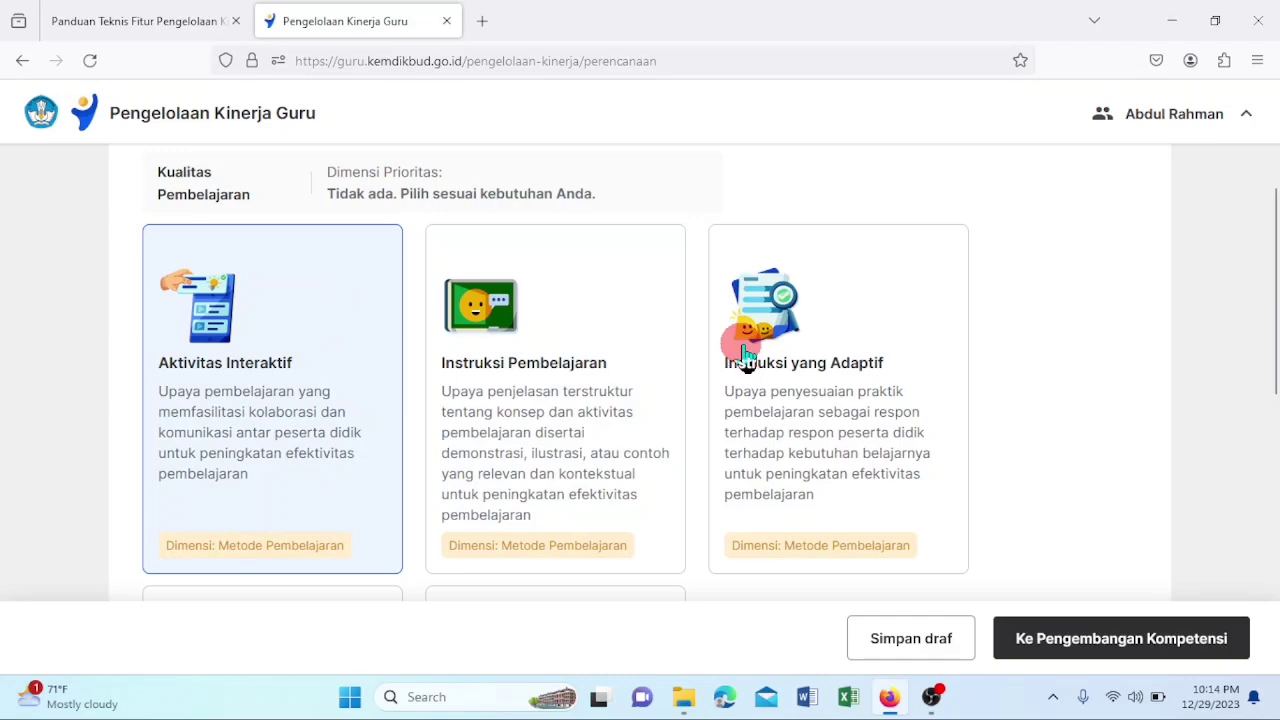
pyautogui.click(1083, 640)
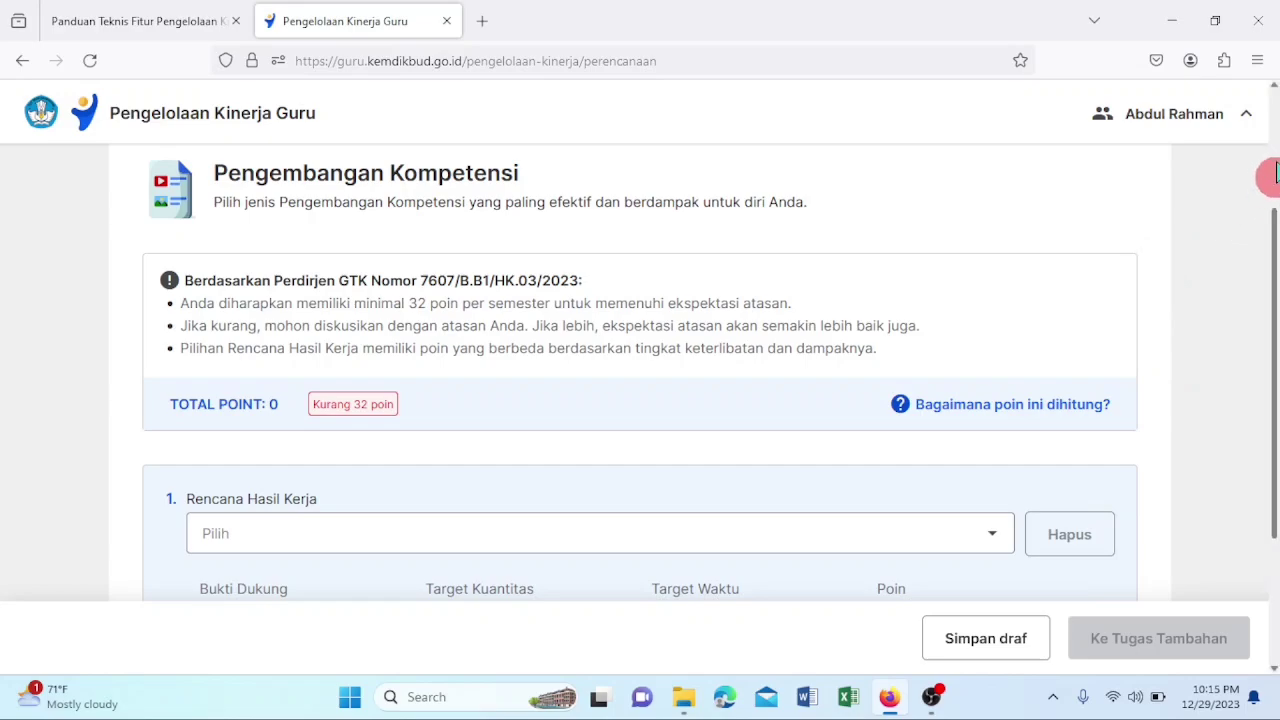
# Scroll down to the first Rencana Hasil Kerja 'Pilih' dropdown under Pengembangan Kompetensi
pyautogui.click(1275, 158)
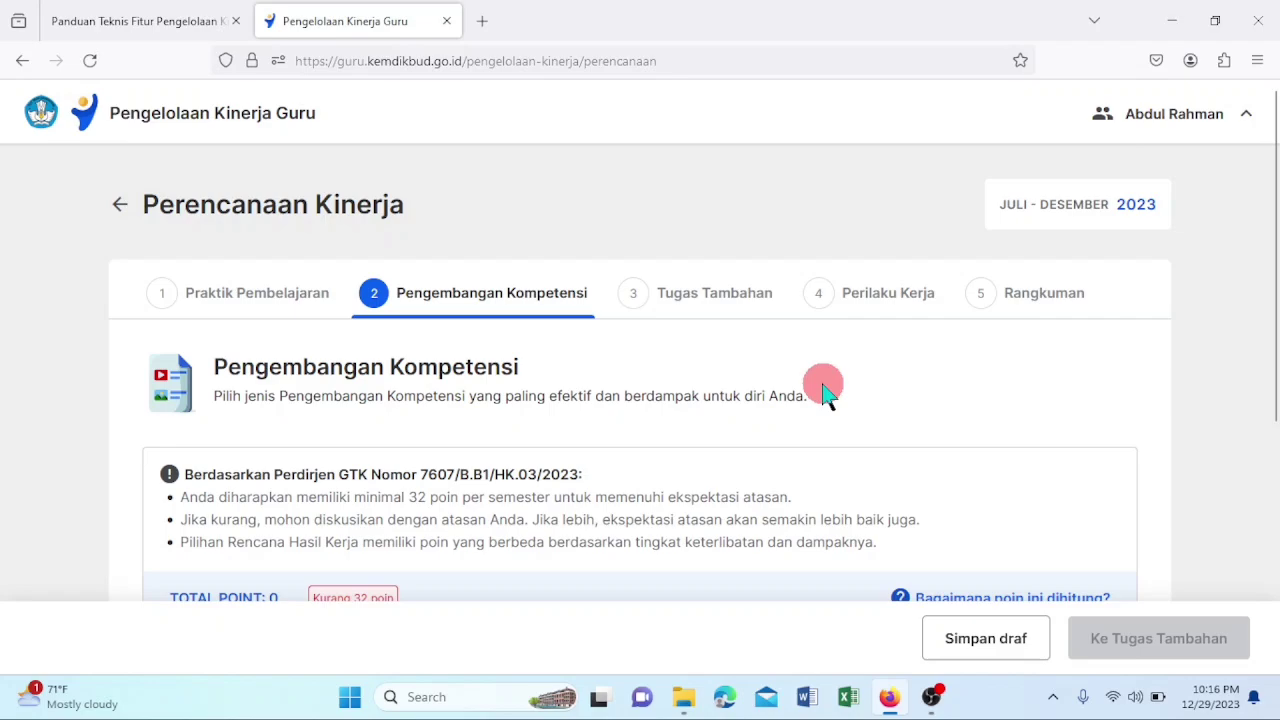
pyautogui.scroll(-3, 823, 387)
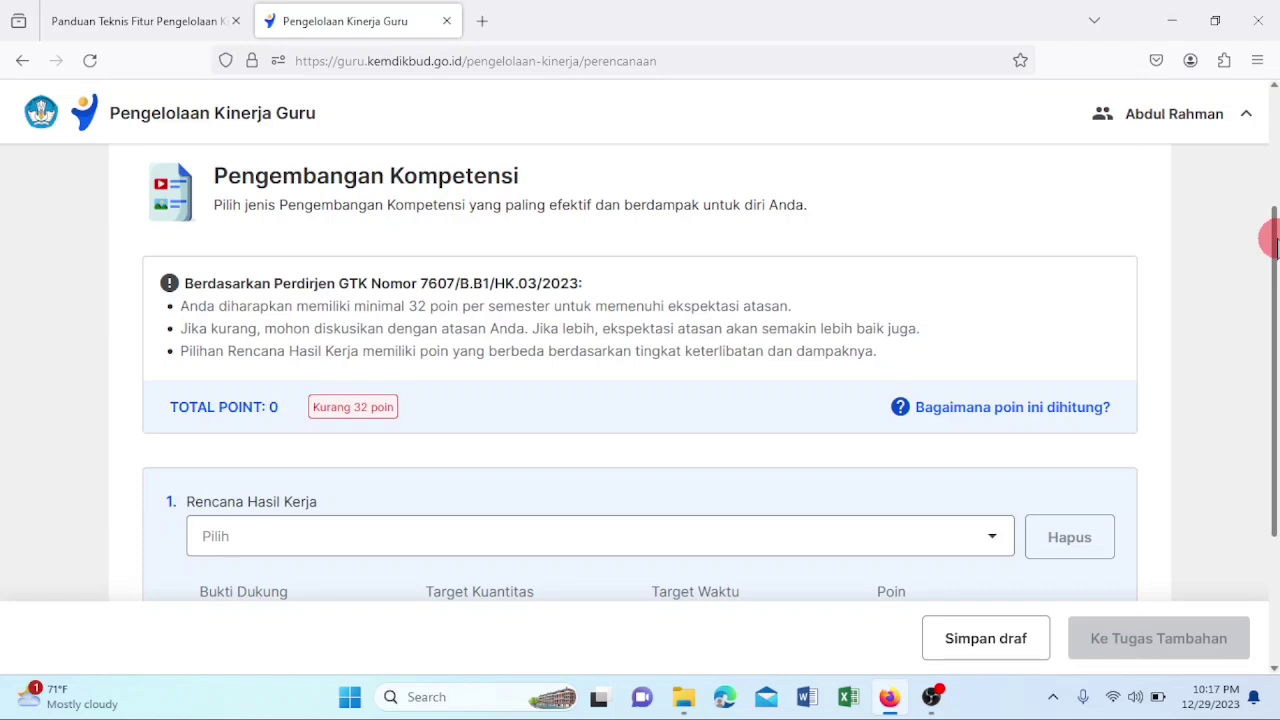
pyautogui.moveTo(1277, 239); pyautogui.dragTo(1277, 243)
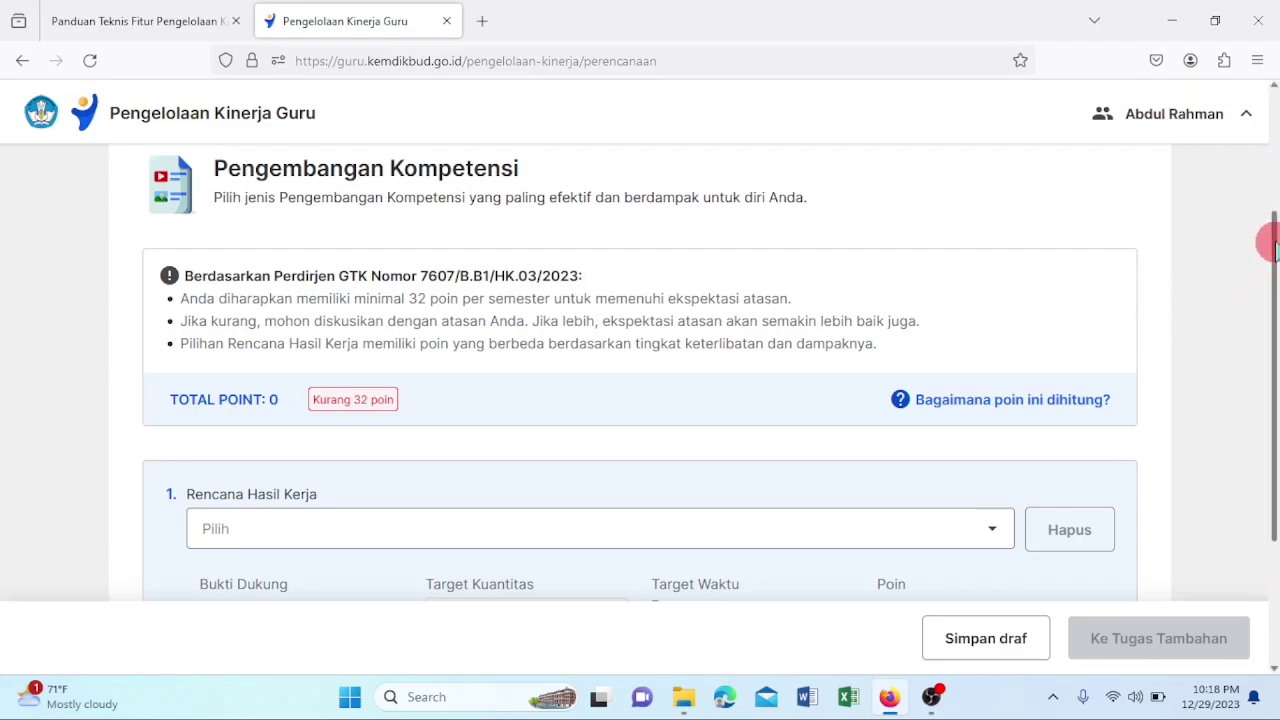
pyautogui.moveTo(1272, 245); pyautogui.dragTo(1272, 307)
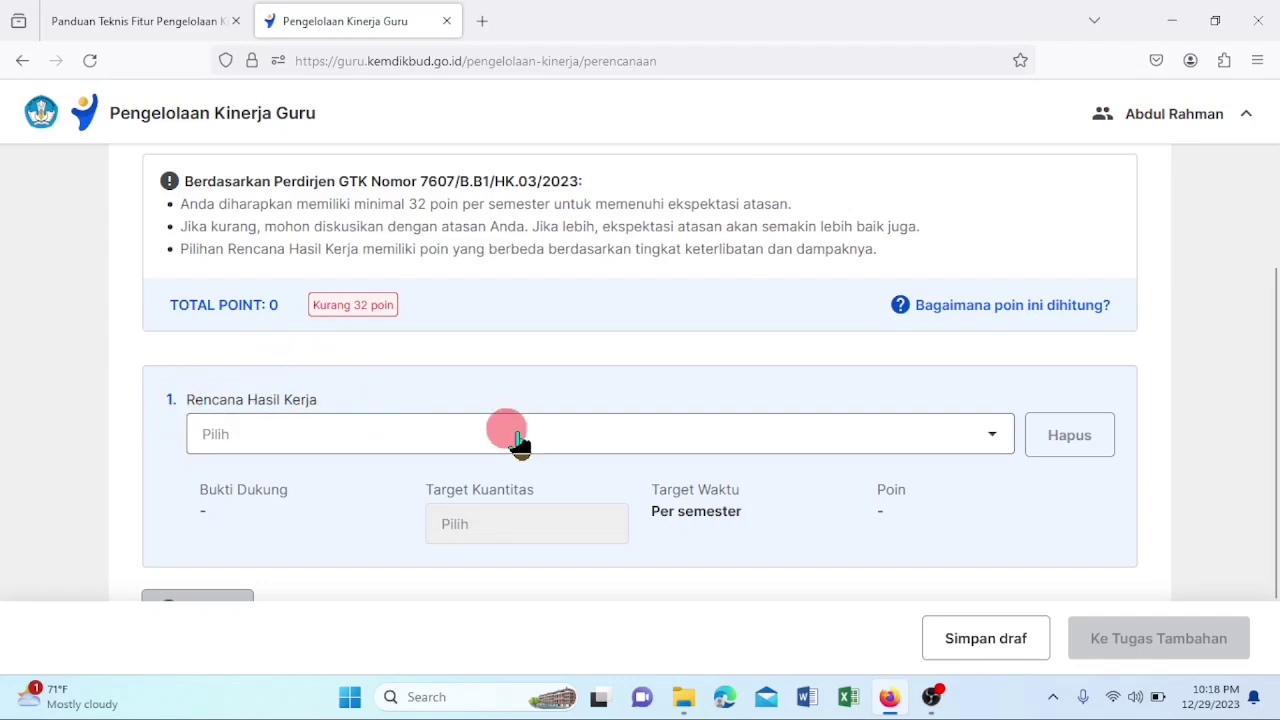
# Set the first Rencana Hasil Kerja to seminar and conference participation (4 poin)
pyautogui.click(988, 440)
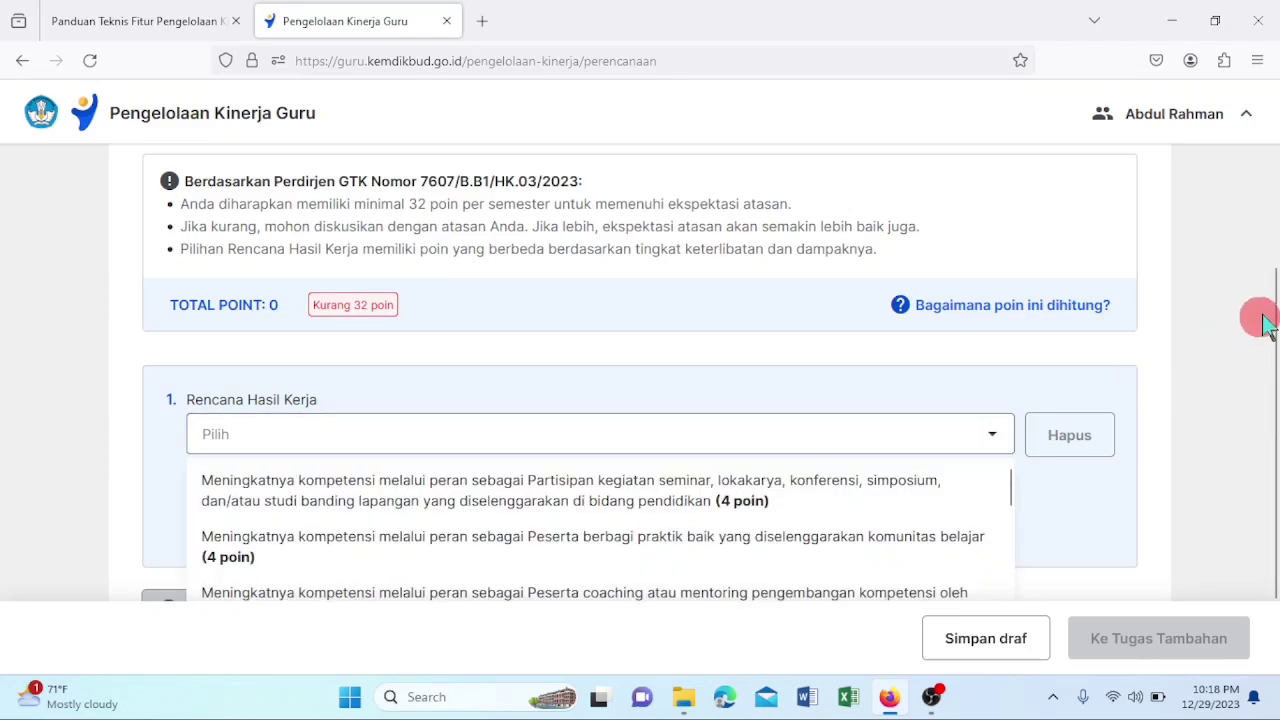
pyautogui.moveTo(1269, 309); pyautogui.dragTo(1268, 371)
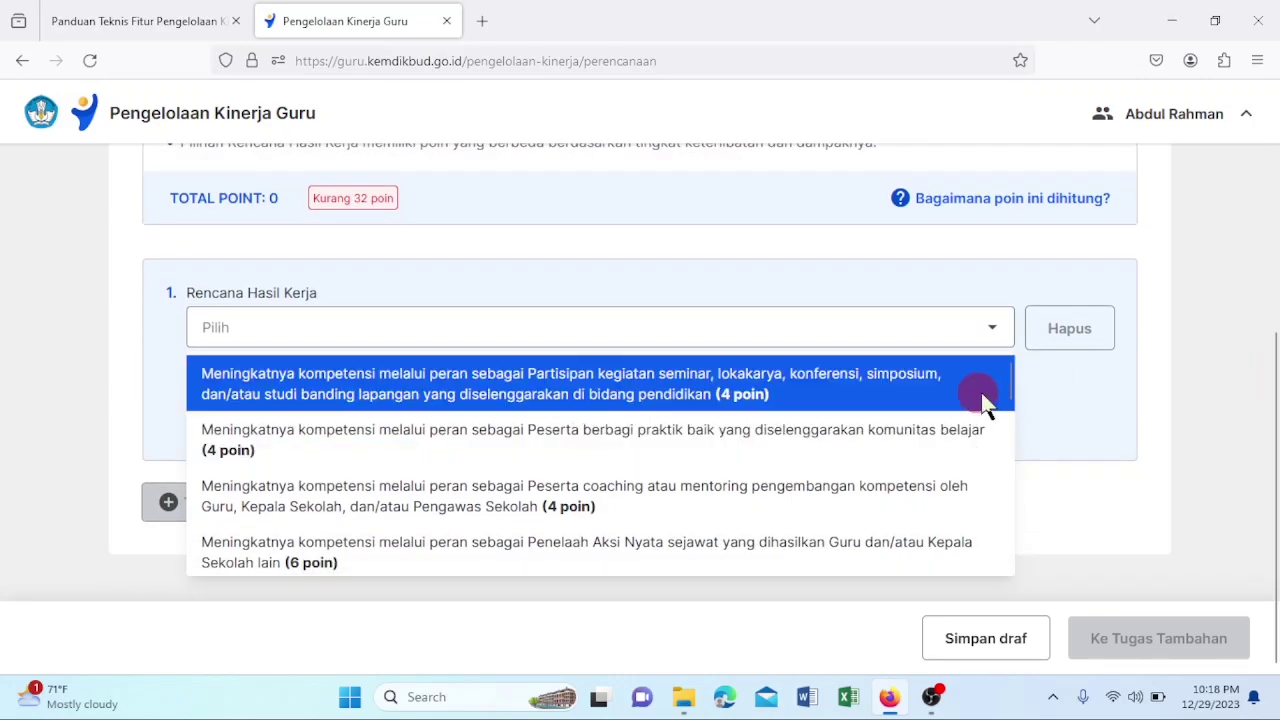
pyautogui.moveTo(1012, 392)
pyautogui.mouseDown()
pyautogui.moveTo(1012, 568)
pyautogui.moveTo(1014, 382)
pyautogui.mouseUp()
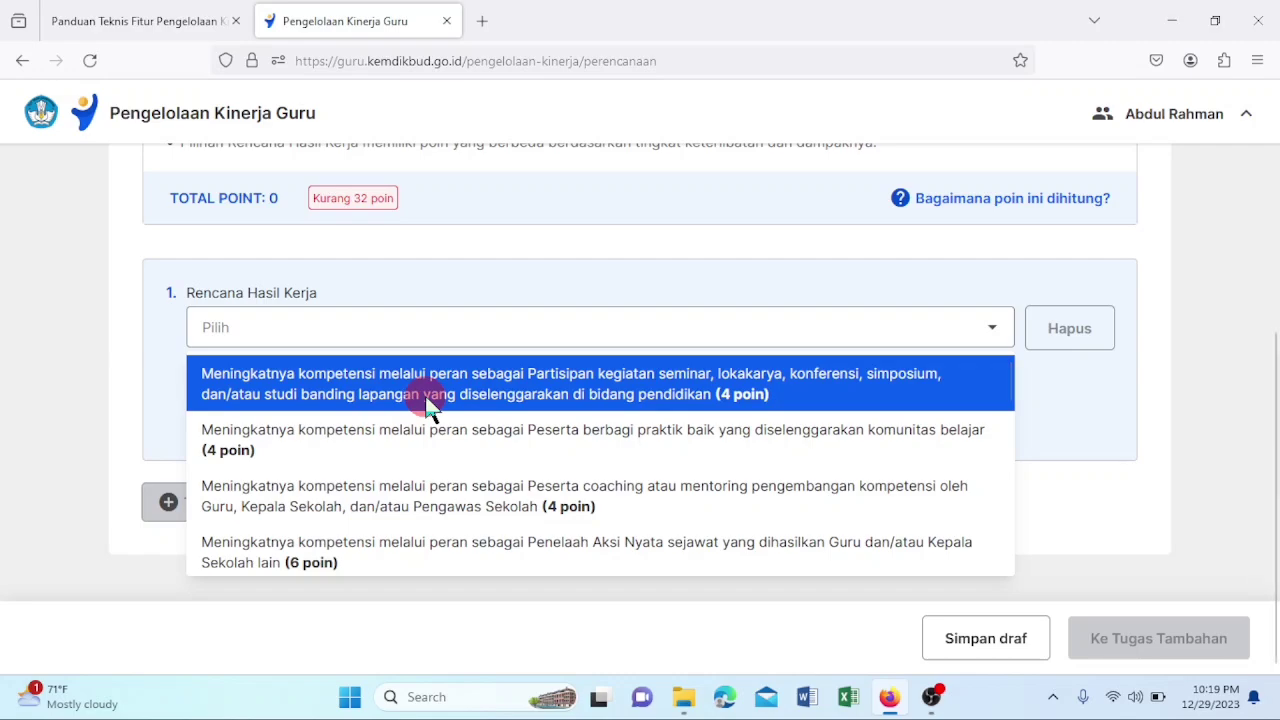
pyautogui.click(585, 399)
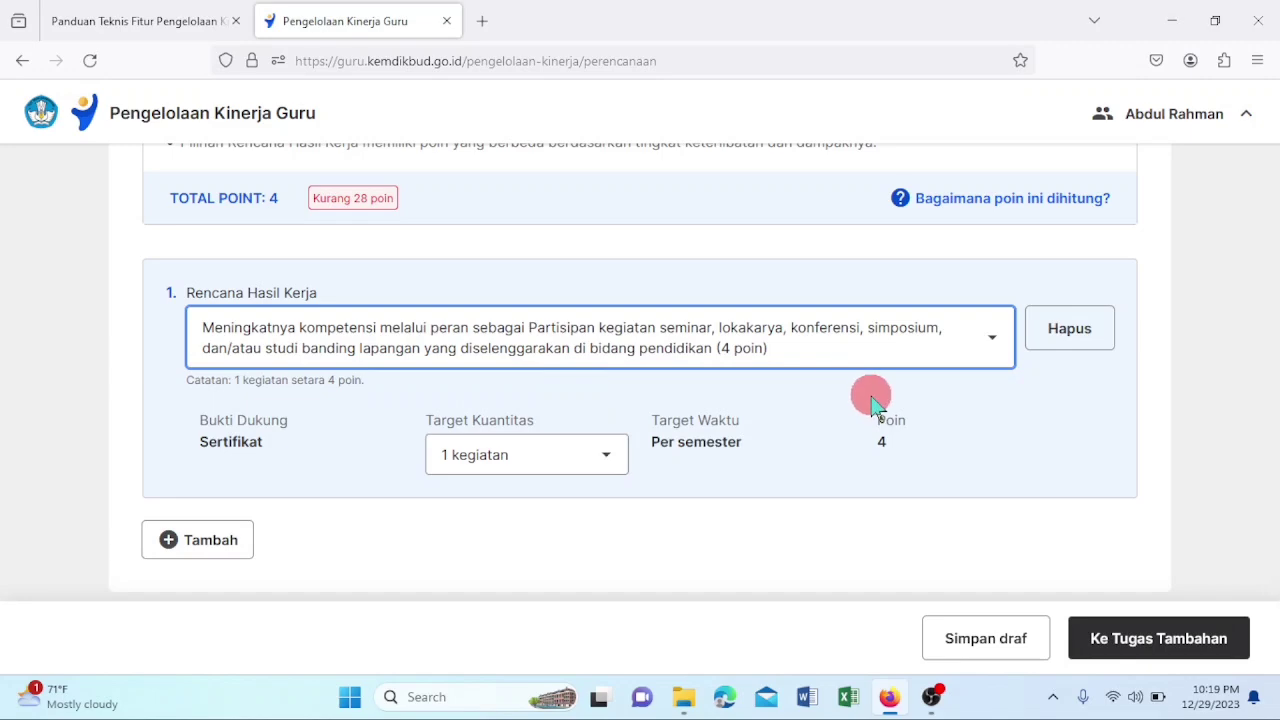
pyautogui.click(1084, 332)
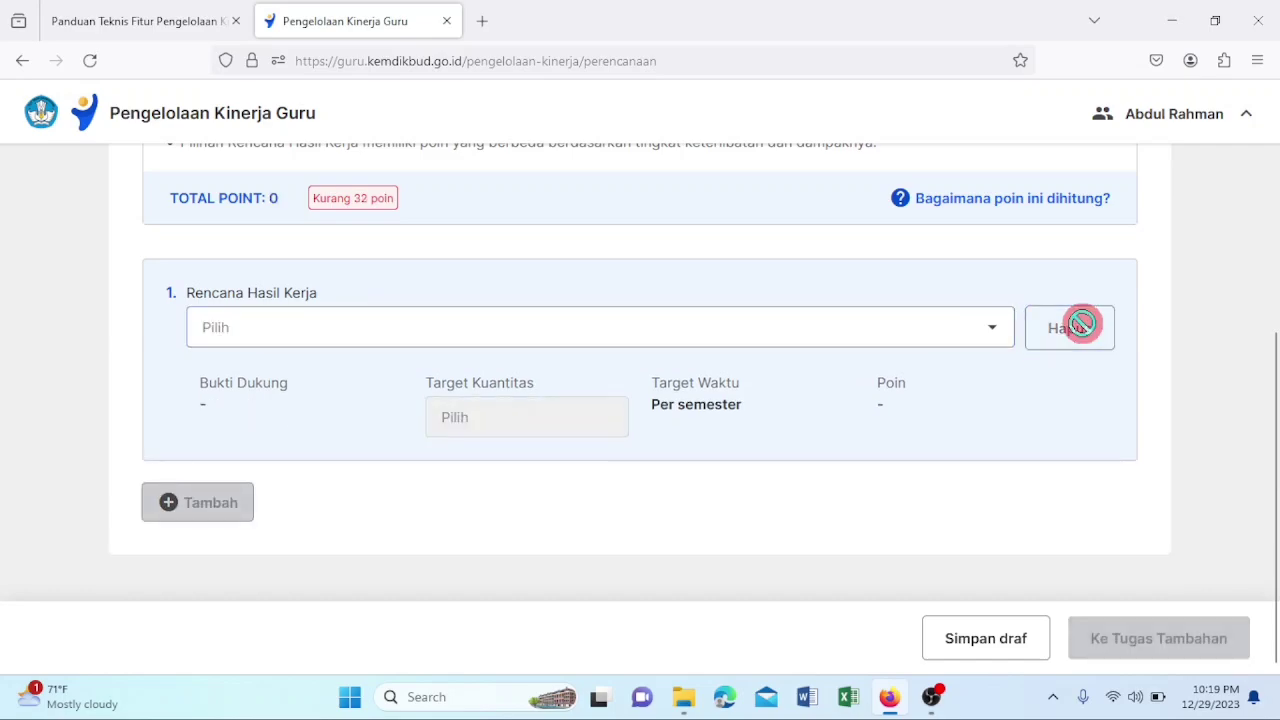
pyautogui.click(918, 330)
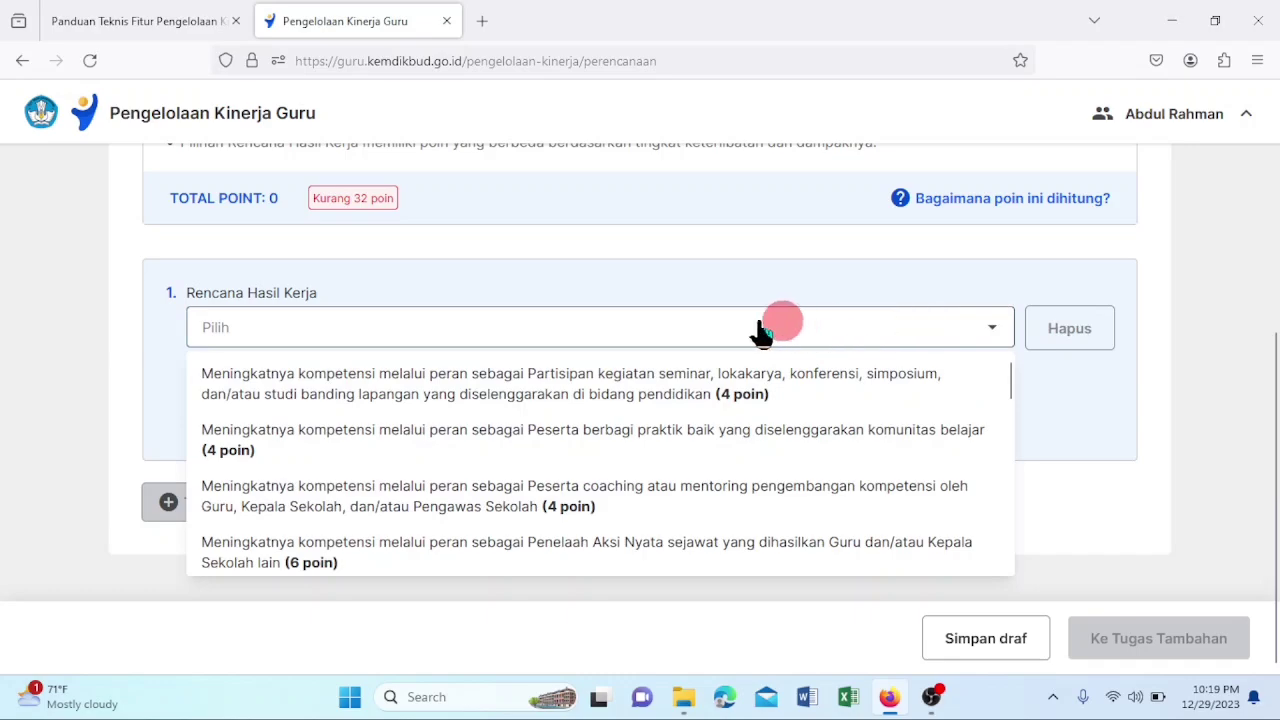
pyautogui.click(462, 394)
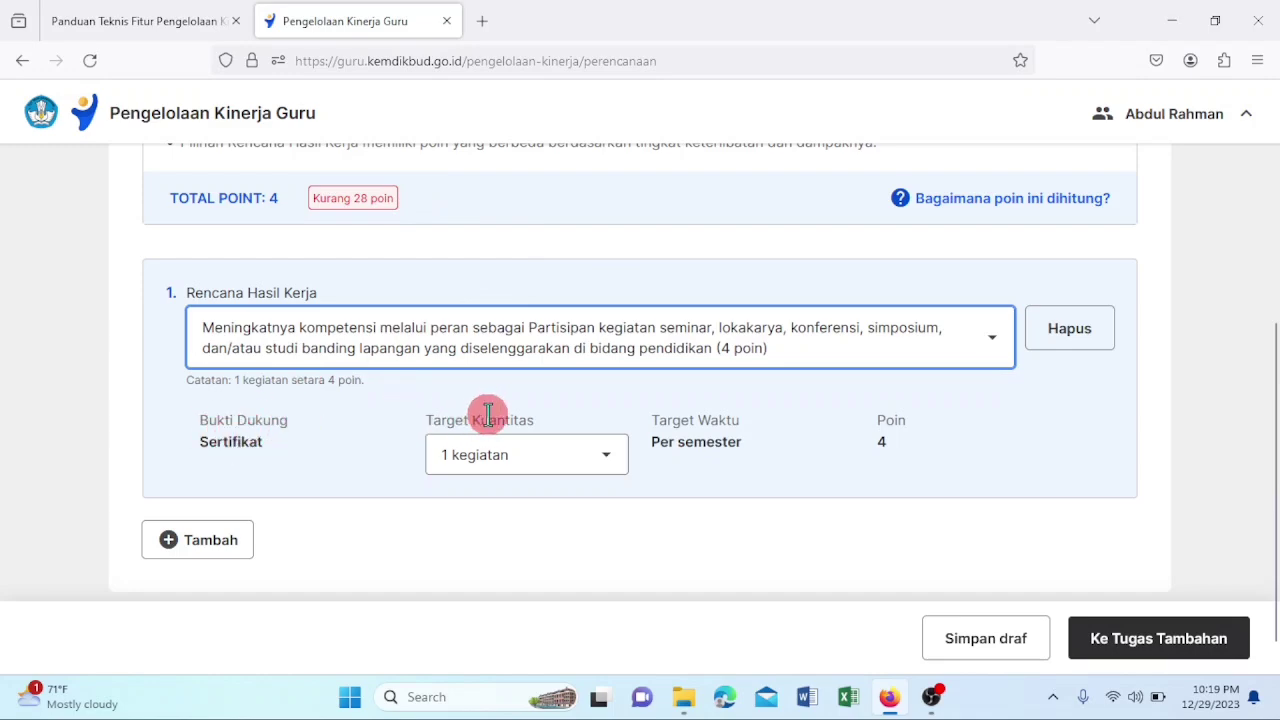
# Set the seminar plan's Target Kuantitas to 2 kegiatan, raising the total to 8 points
pyautogui.click(604, 458)
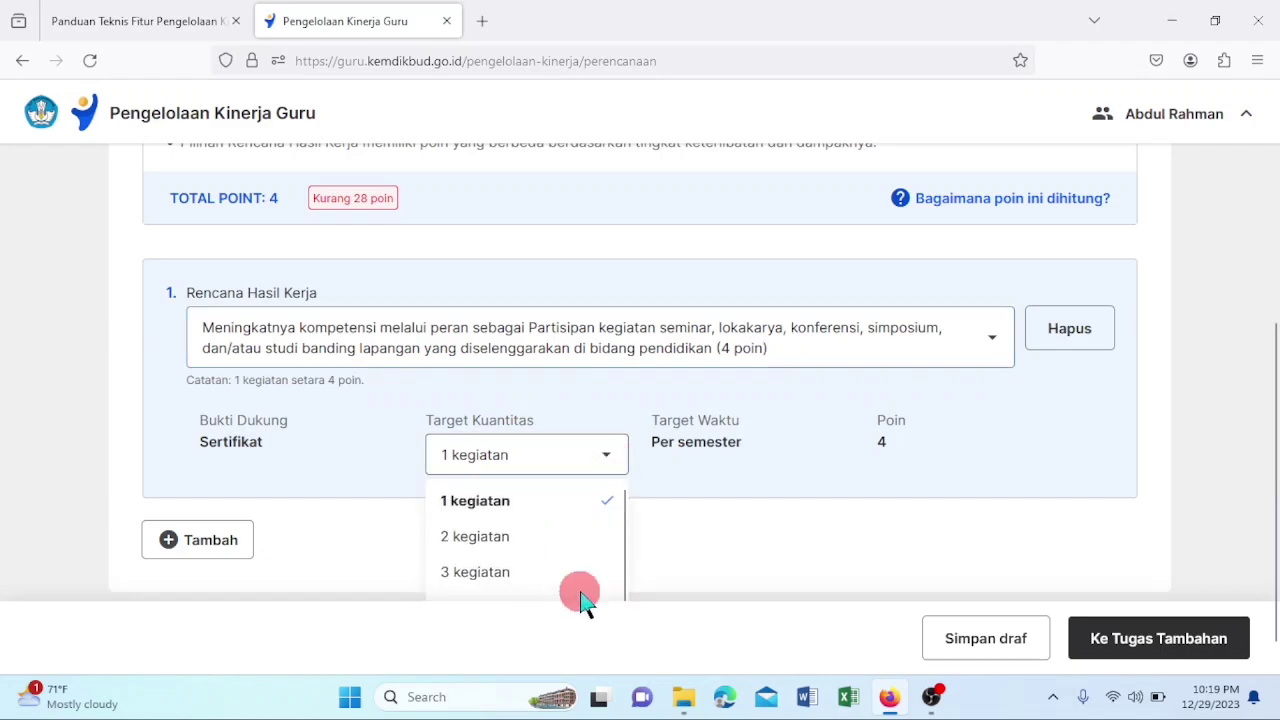
pyautogui.click(790, 466)
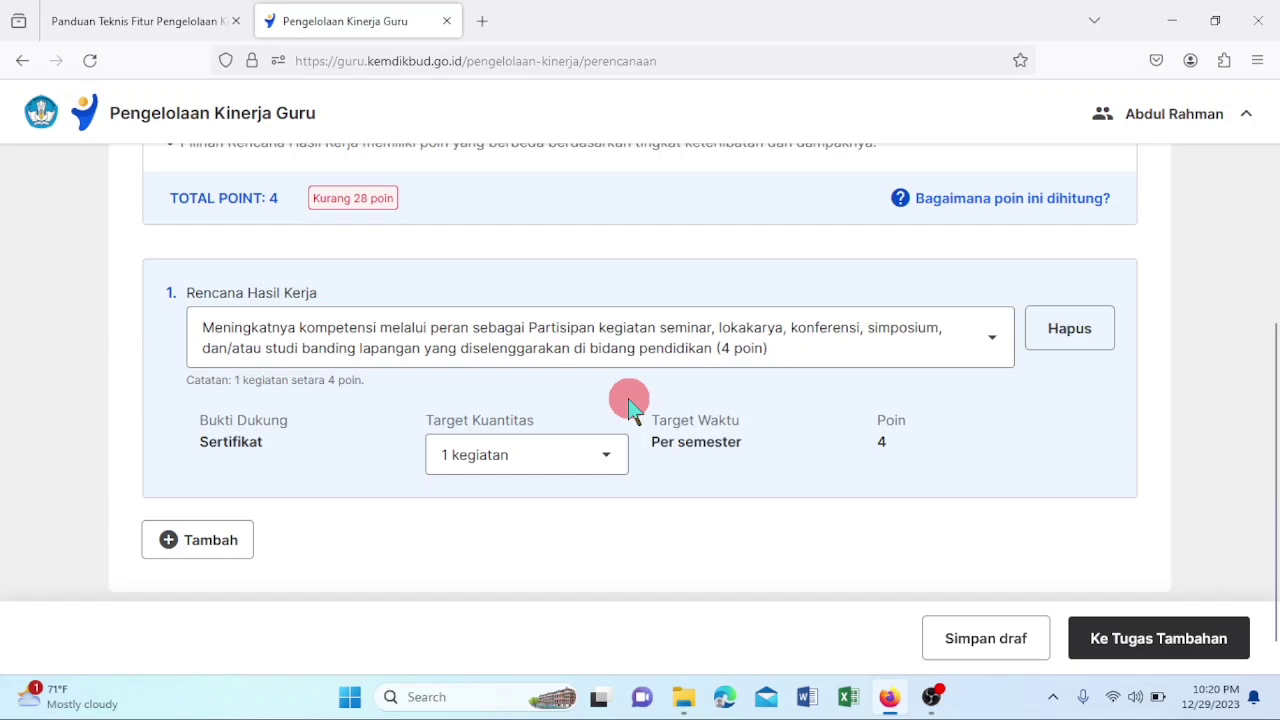
pyautogui.click(608, 452)
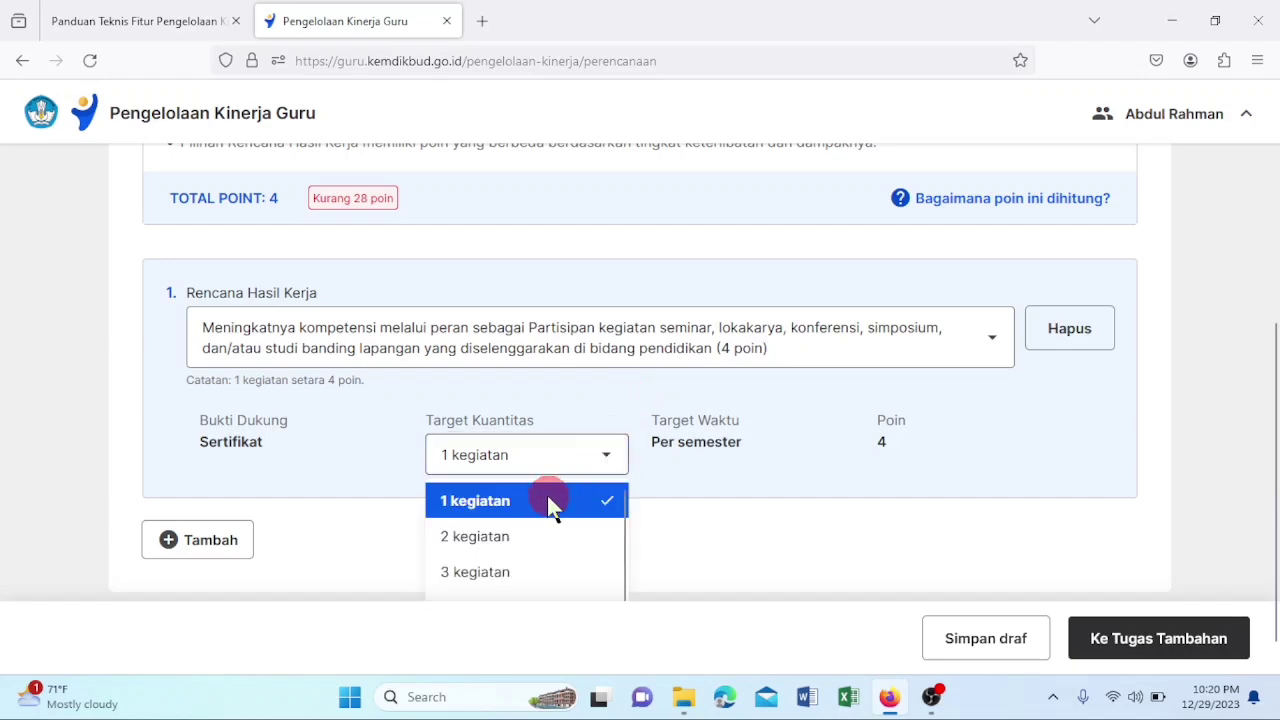
pyautogui.click(498, 540)
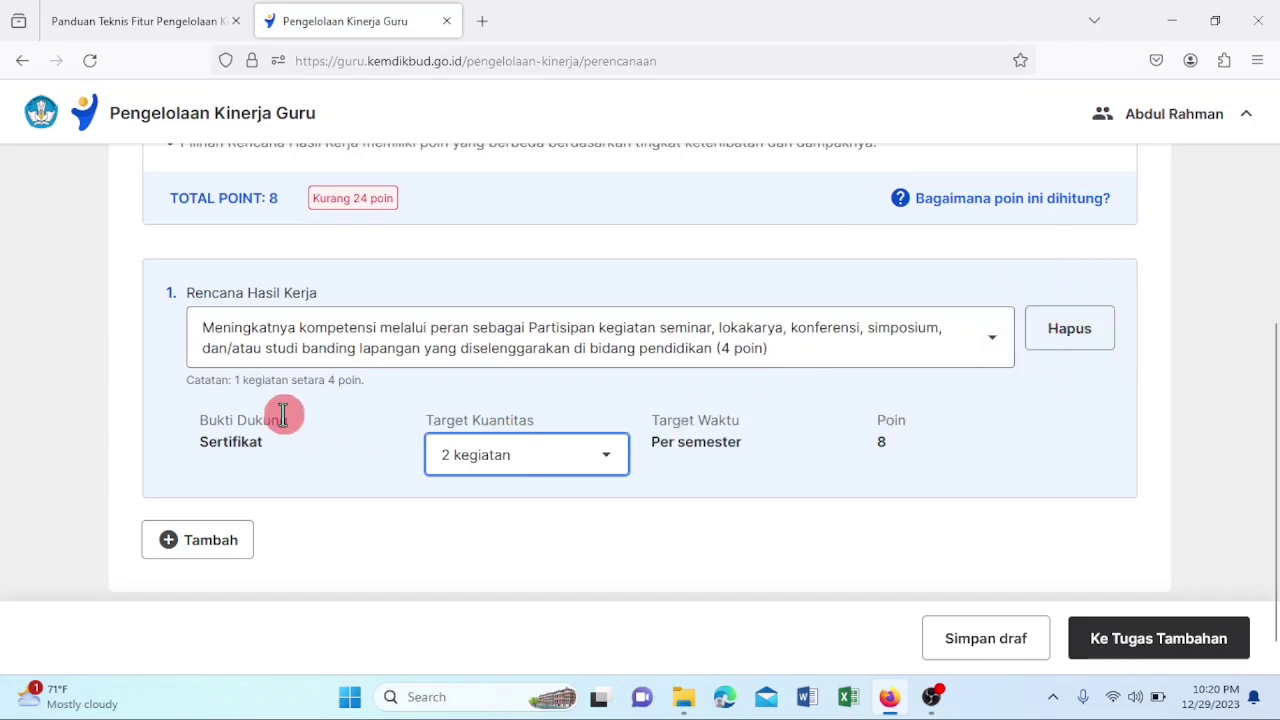
# Add a second empty Rencana Hasil Kerja entry, leaving item 1 at 2 kegiatan
pyautogui.click(220, 543)
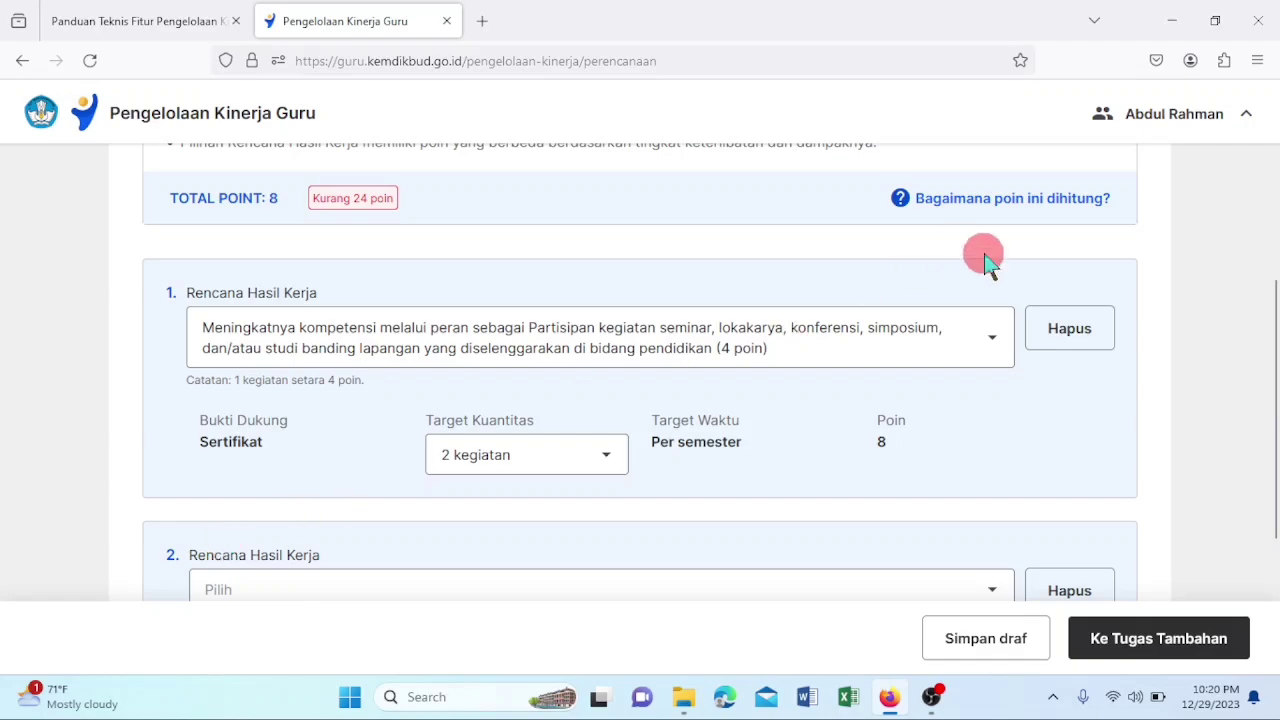
pyautogui.moveTo(1268, 333); pyautogui.dragTo(1269, 366)
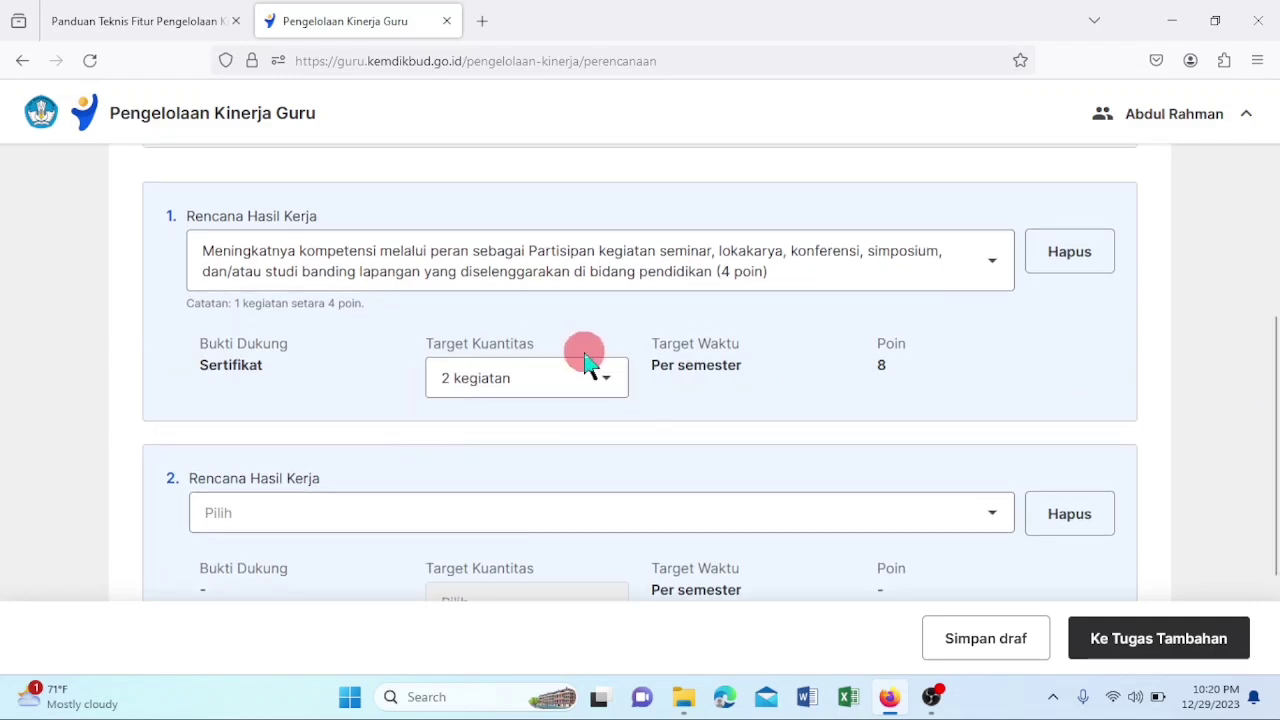
pyautogui.click(604, 380)
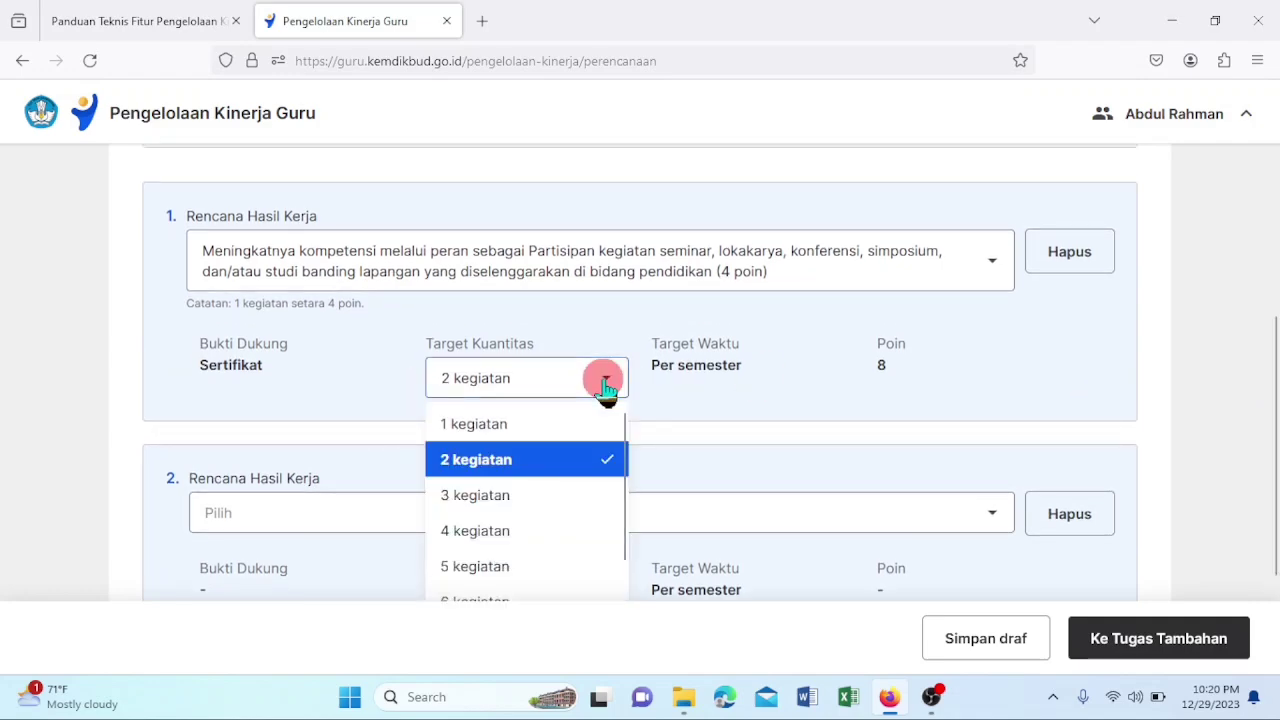
pyautogui.moveTo(628, 530); pyautogui.dragTo(623, 606)
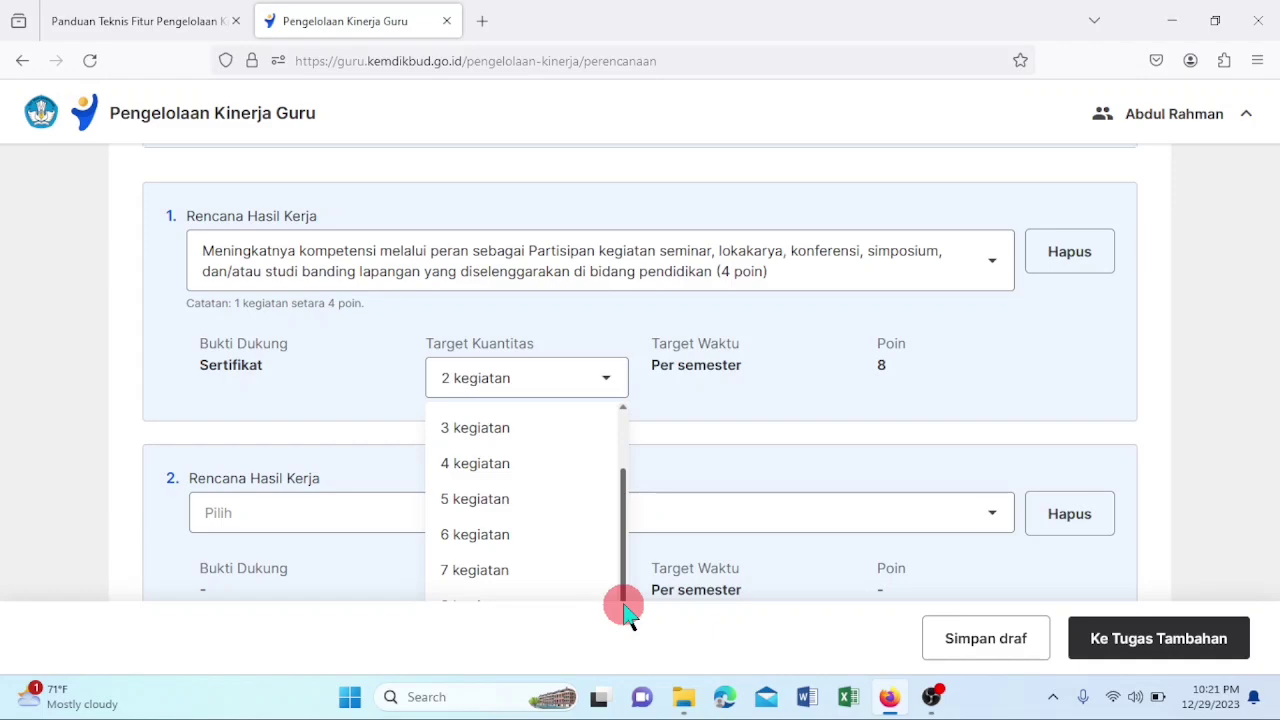
pyautogui.click(843, 372)
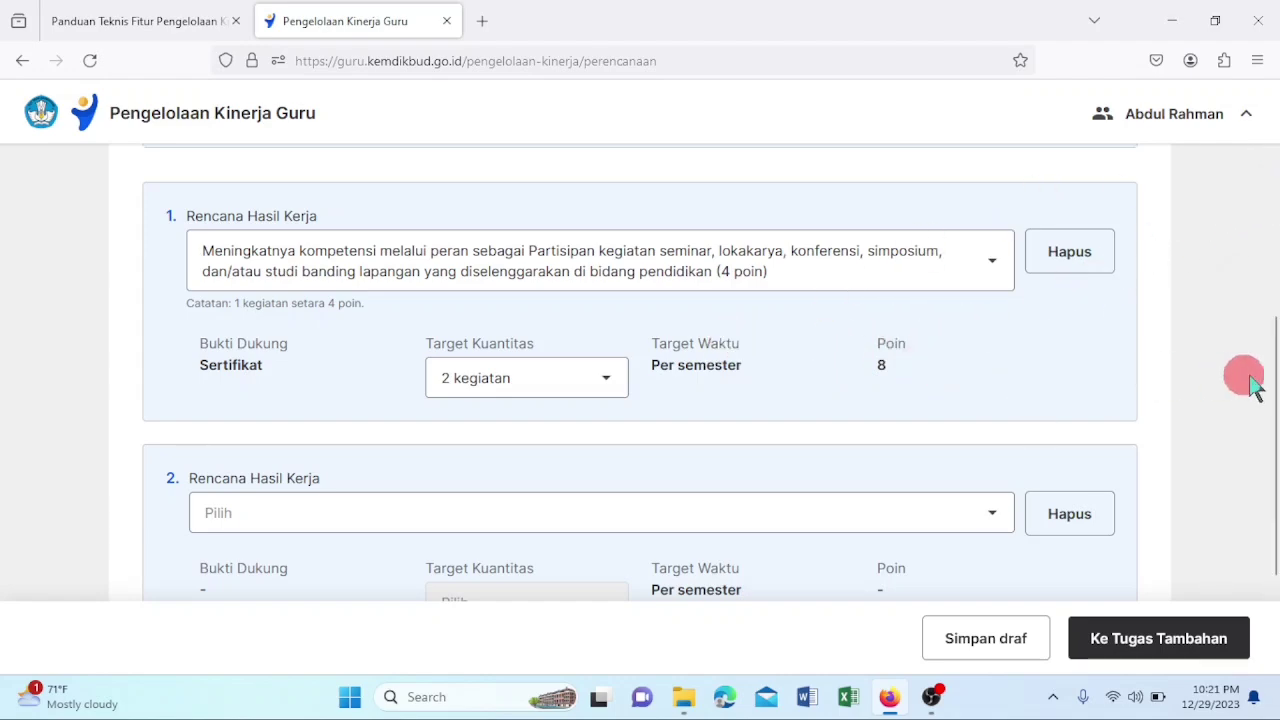
pyautogui.moveTo(1270, 378); pyautogui.dragTo(1270, 322)
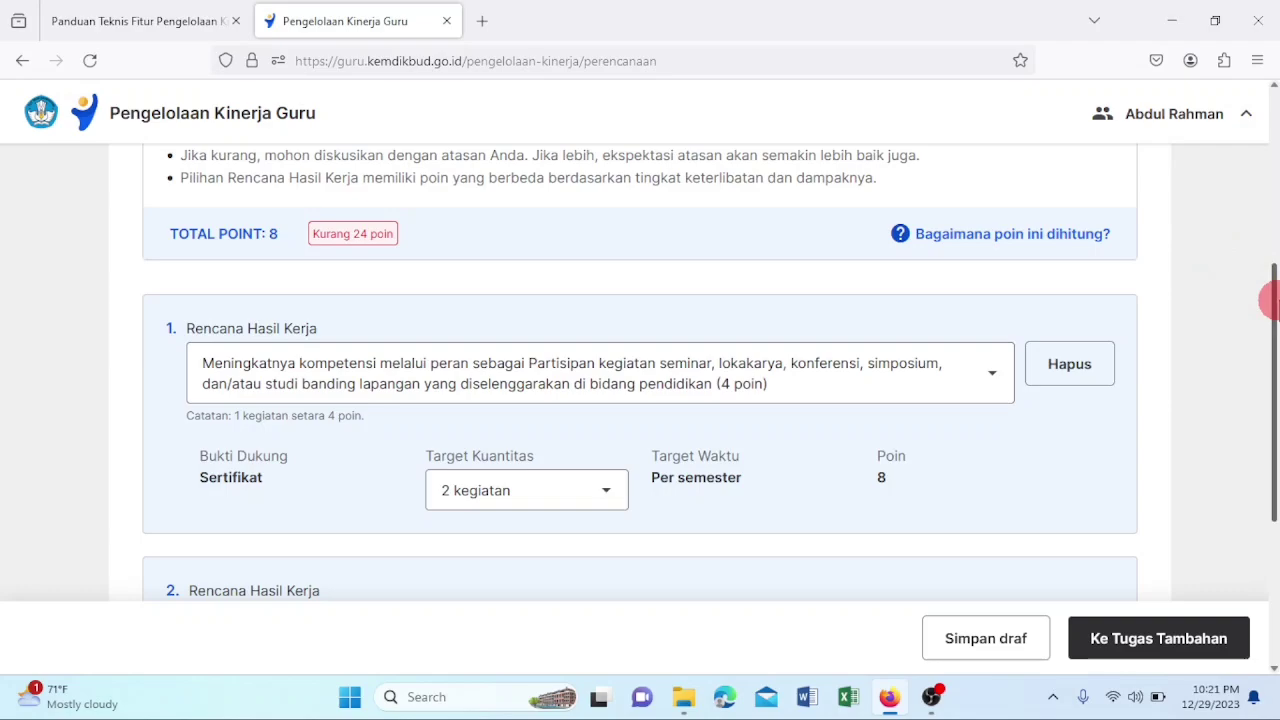
pyautogui.moveTo(1270, 300); pyautogui.dragTo(1270, 416)
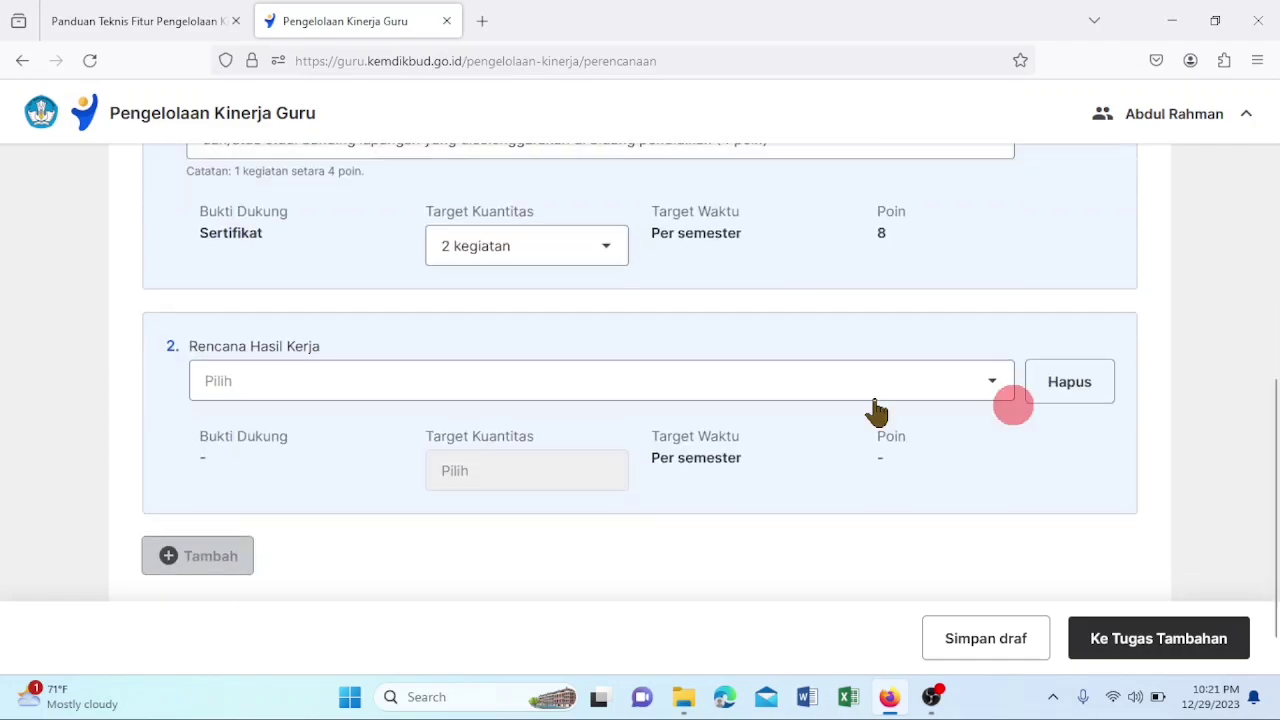
# Choose Narasumber Berbagi Praktik Baik (8 poin, 1 kegiatan) for the second Rencana Hasil Kerja
pyautogui.click(918, 388)
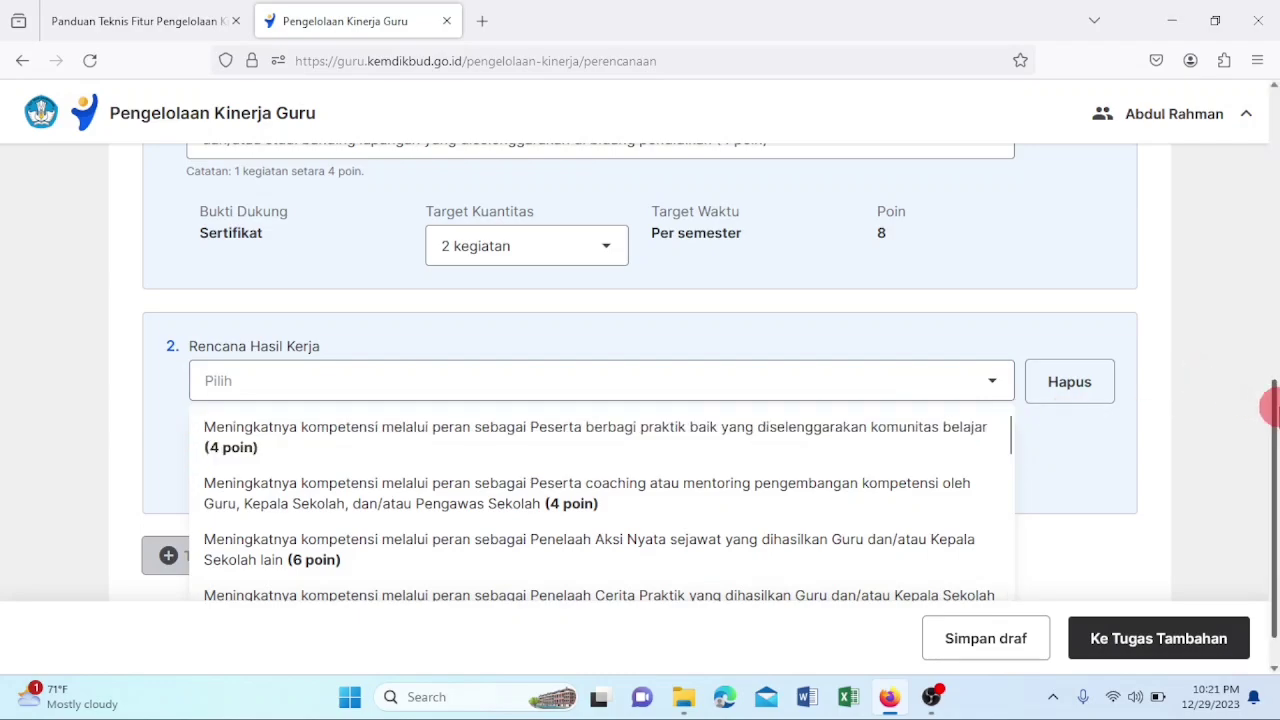
pyautogui.moveTo(1270, 408); pyautogui.dragTo(1271, 529)
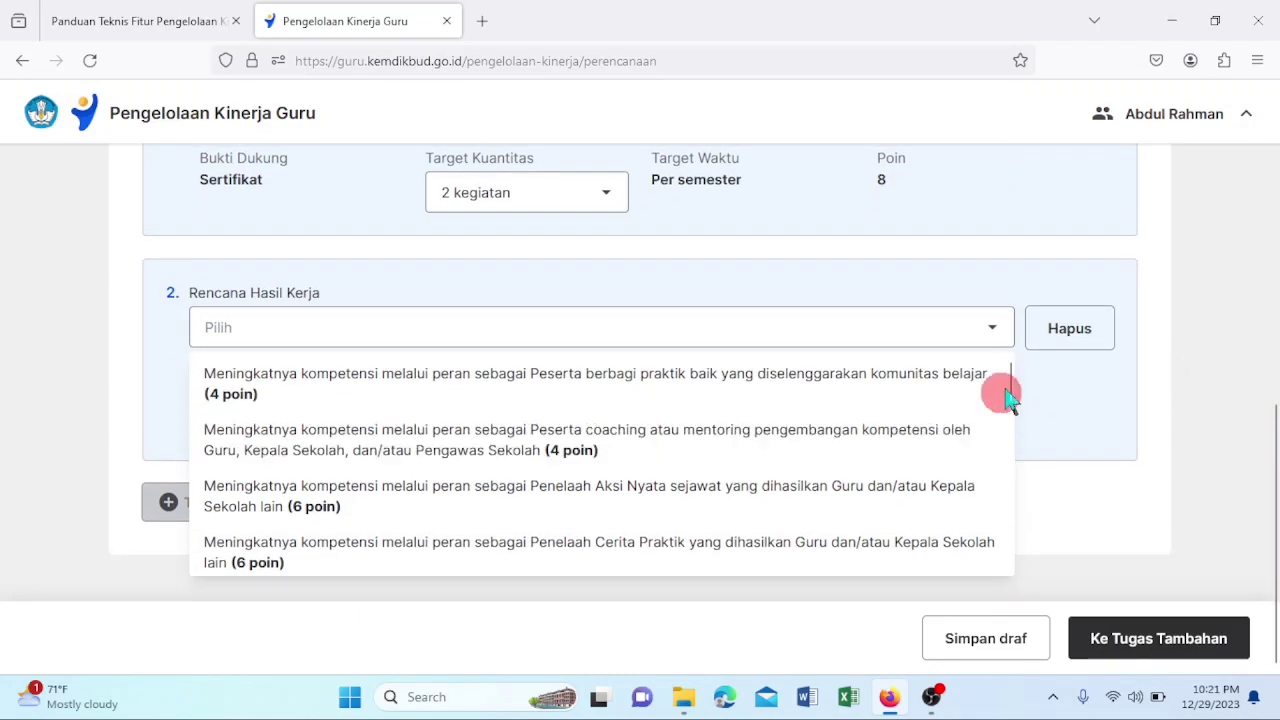
pyautogui.moveTo(1012, 391); pyautogui.dragTo(1013, 460)
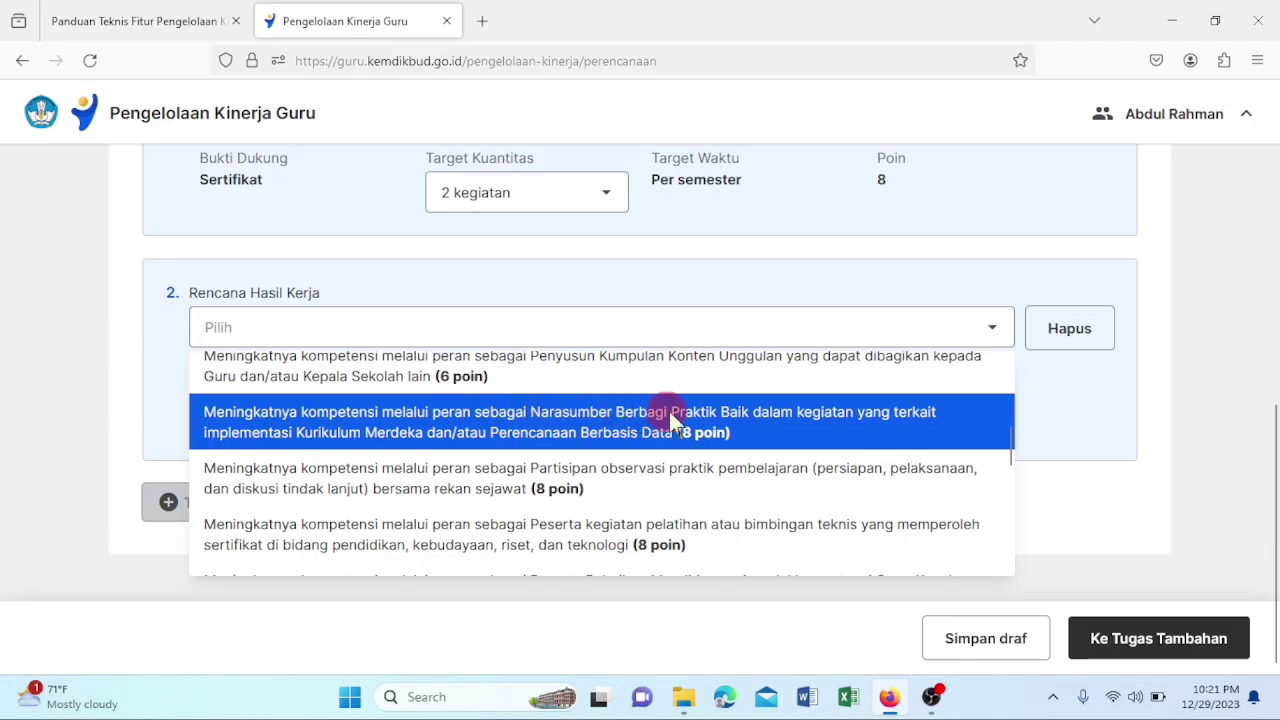
pyautogui.click(820, 411)
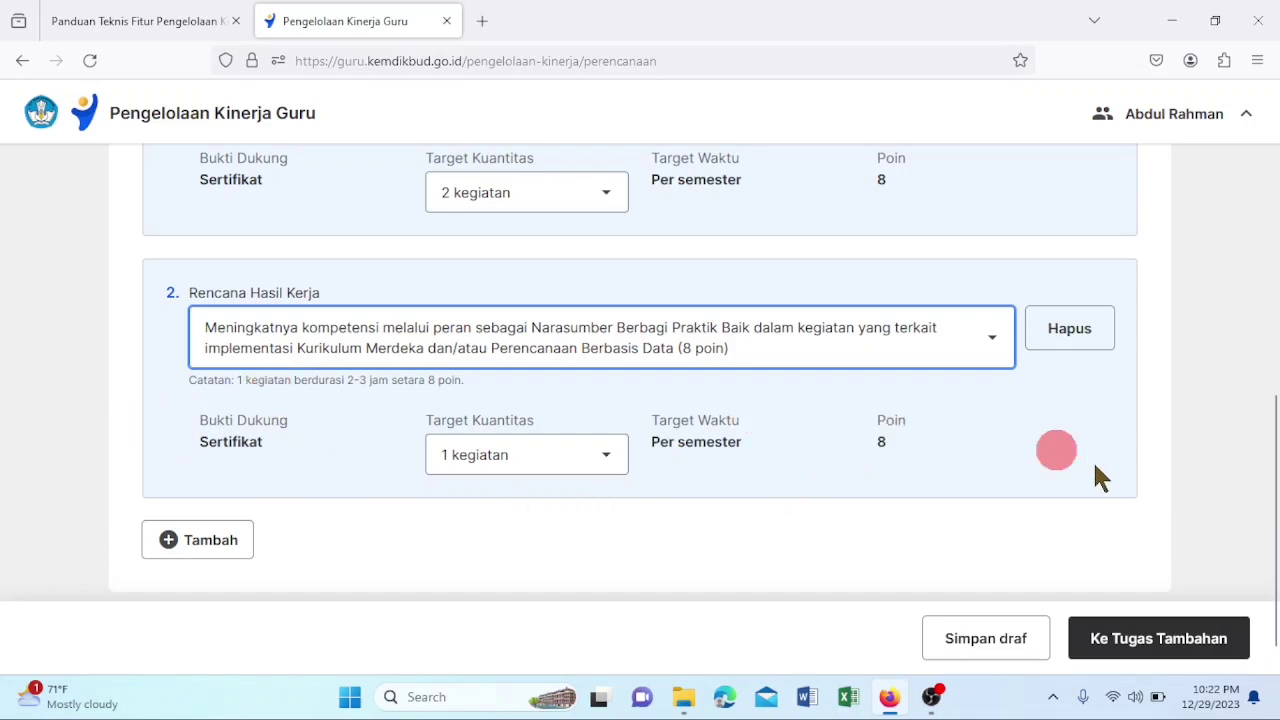
# Open the 'Bagaimana poin ini dihitung?' help article in a new browser tab
pyautogui.moveTo(1270, 454); pyautogui.dragTo(1257, 289)
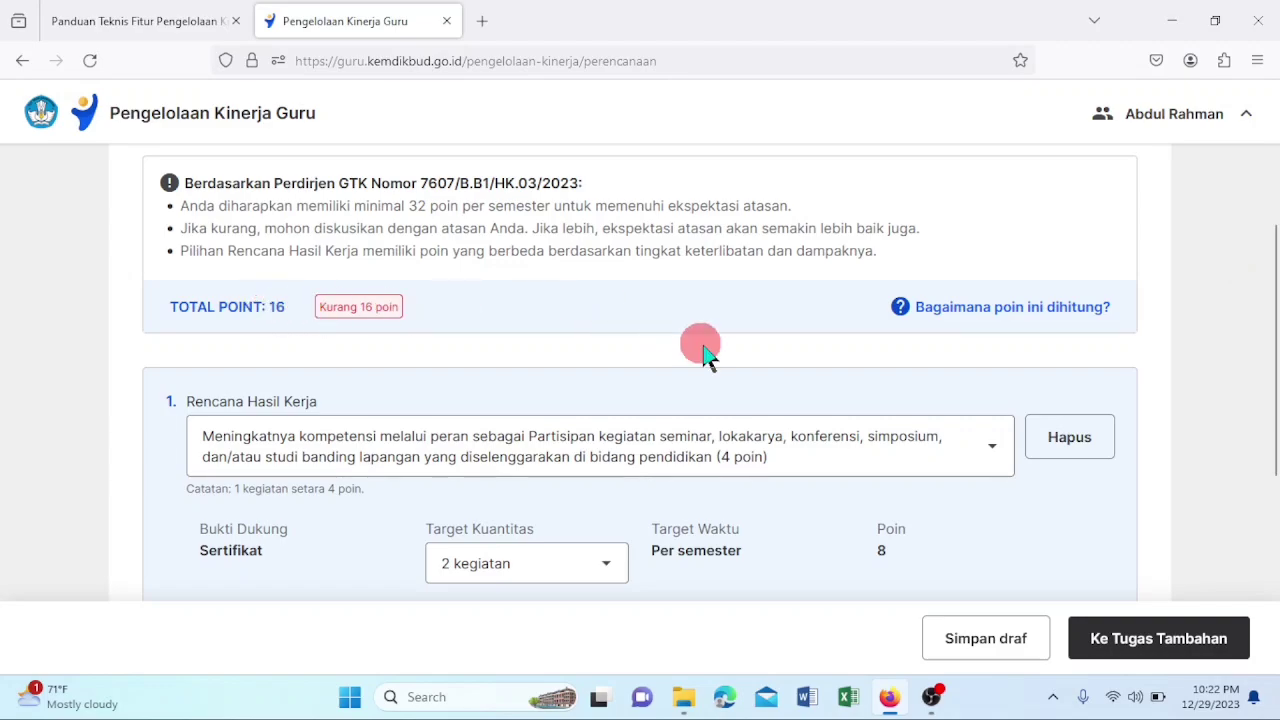
pyautogui.moveTo(1272, 300)
pyautogui.mouseDown()
pyautogui.moveTo(1272, 395)
pyautogui.moveTo(1272, 303)
pyautogui.mouseUp()
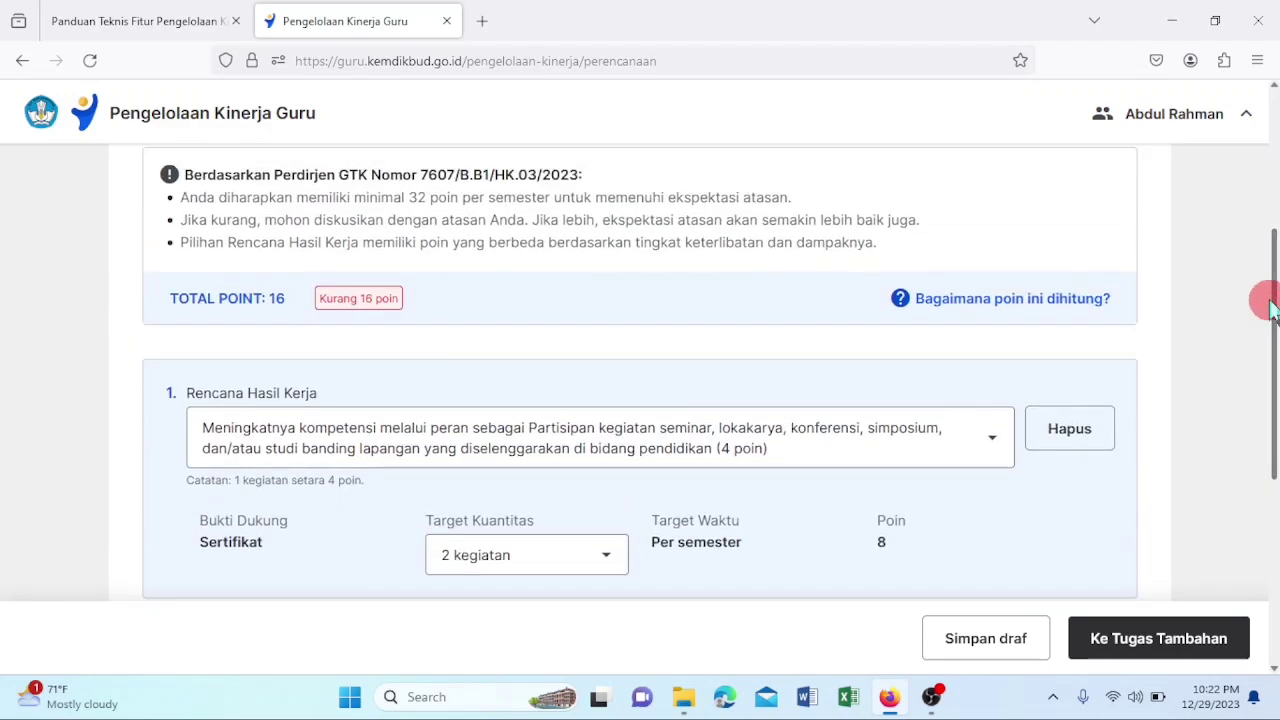
pyautogui.rightClick(1011, 300)
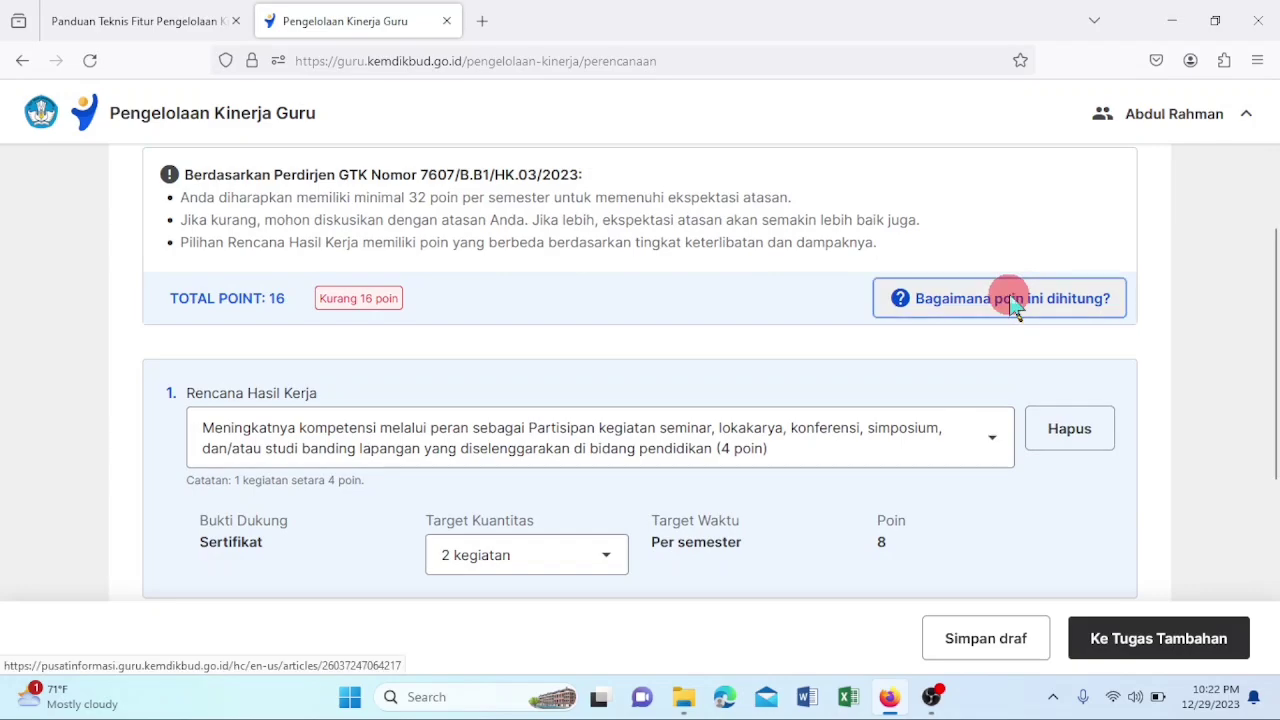
pyautogui.click(1052, 316)
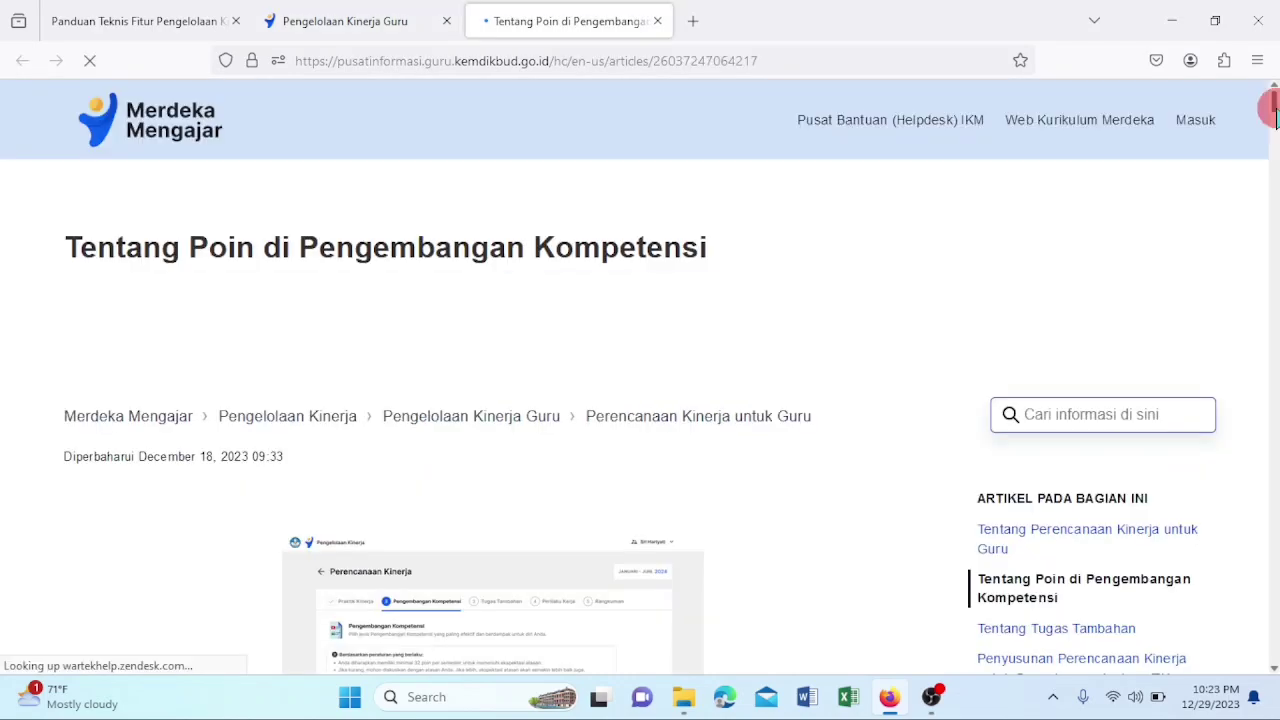
# Review the points table in 'Tentang Poin di Pengembangan Kompetensi', then return to the planning tab
pyautogui.moveTo(1275, 106); pyautogui.dragTo(1270, 170)
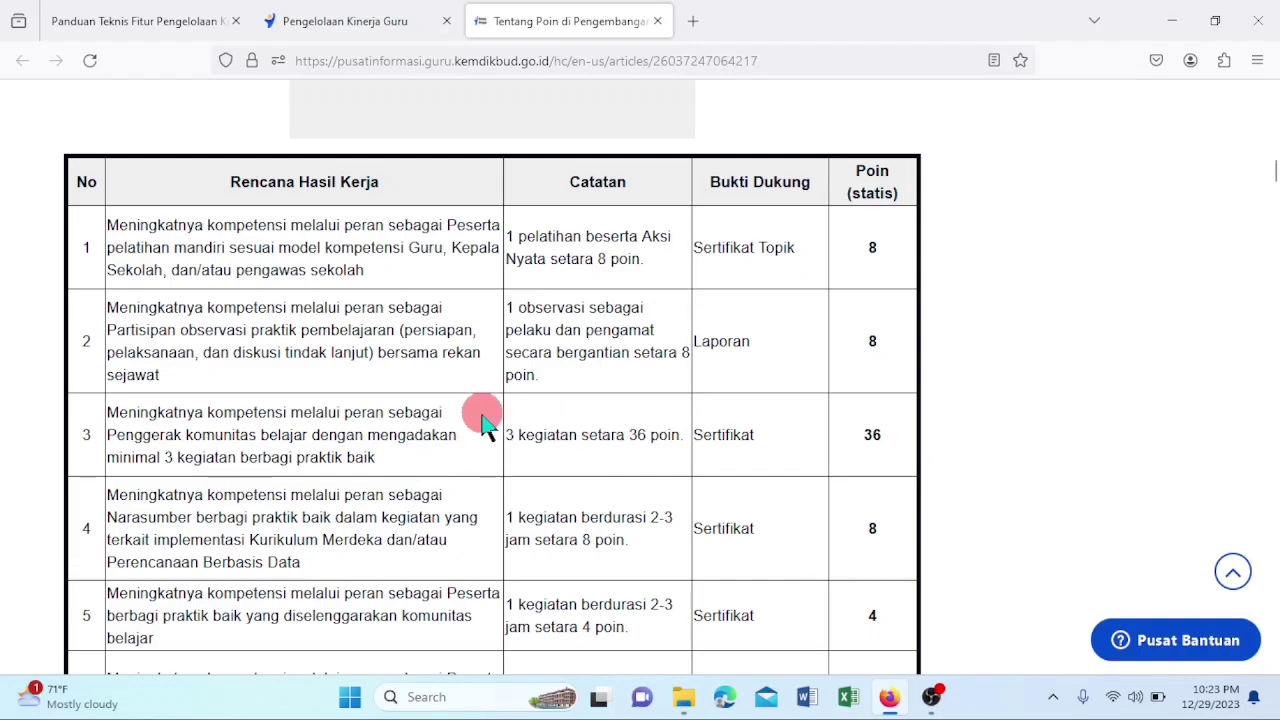
pyautogui.moveTo(1274, 172); pyautogui.dragTo(1262, 207)
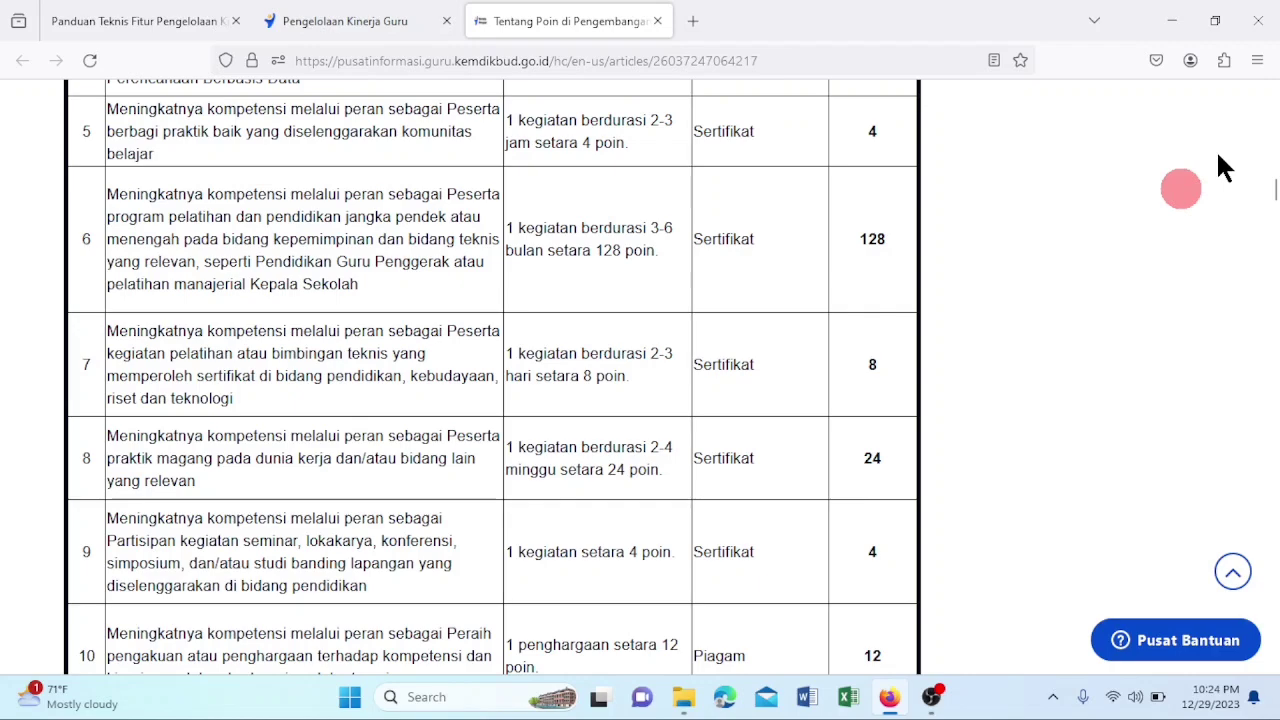
pyautogui.click(1275, 115)
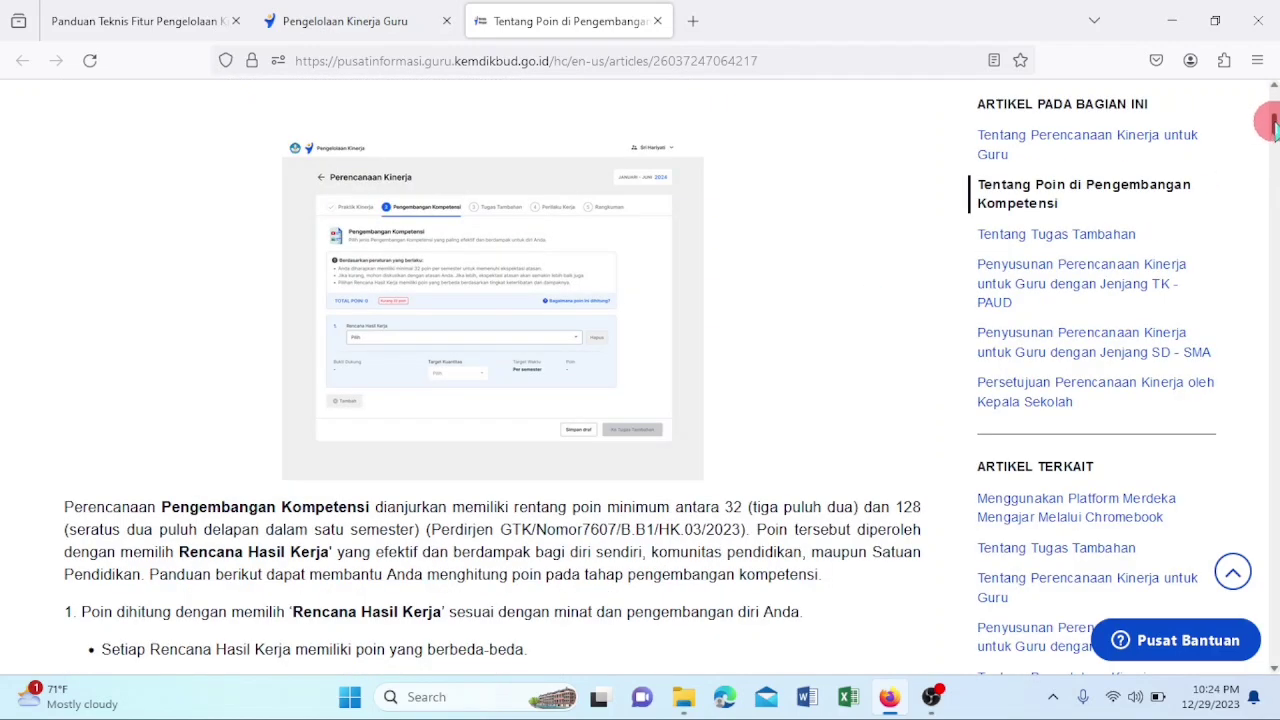
pyautogui.moveTo(1275, 118); pyautogui.dragTo(1266, 209)
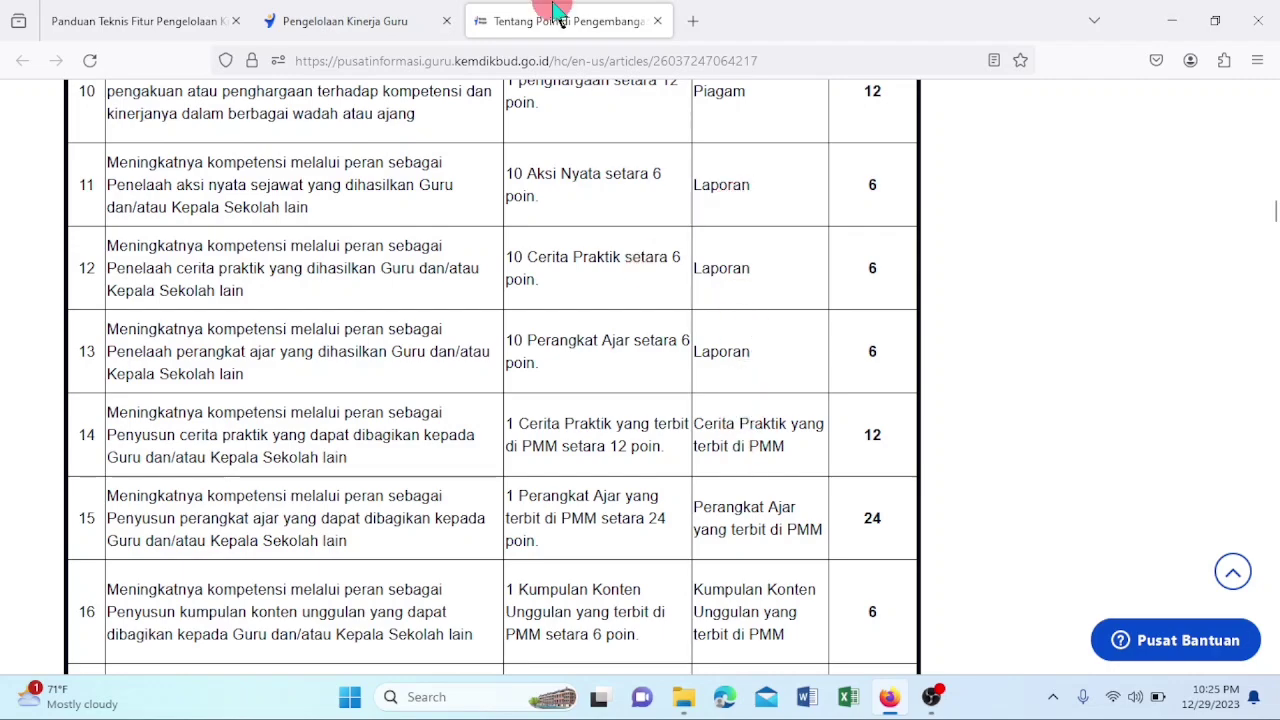
pyautogui.click(345, 21)
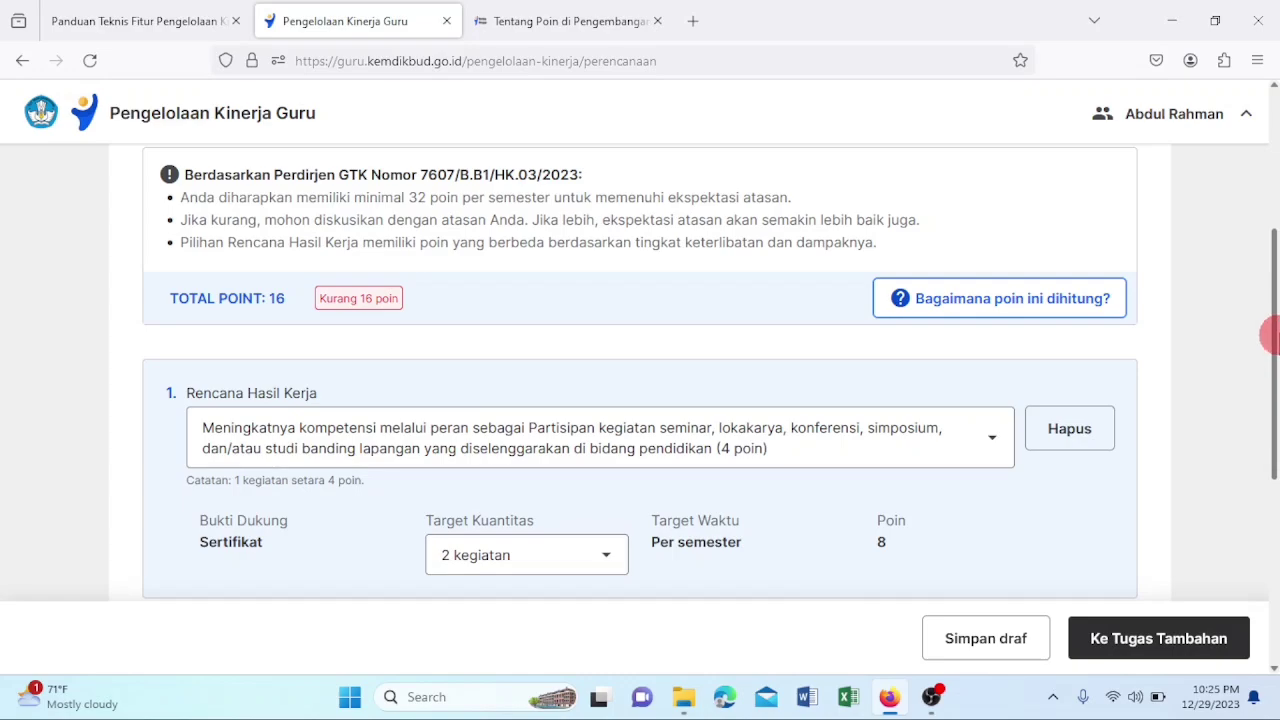
# Add a third Rencana Hasil Kerja, Penggerak Komunitas Belajar (36 poin), bringing the total to 52
pyautogui.moveTo(1272, 338); pyautogui.dragTo(1251, 509)
pyautogui.click(403, 528)
pyautogui.click(170, 518)
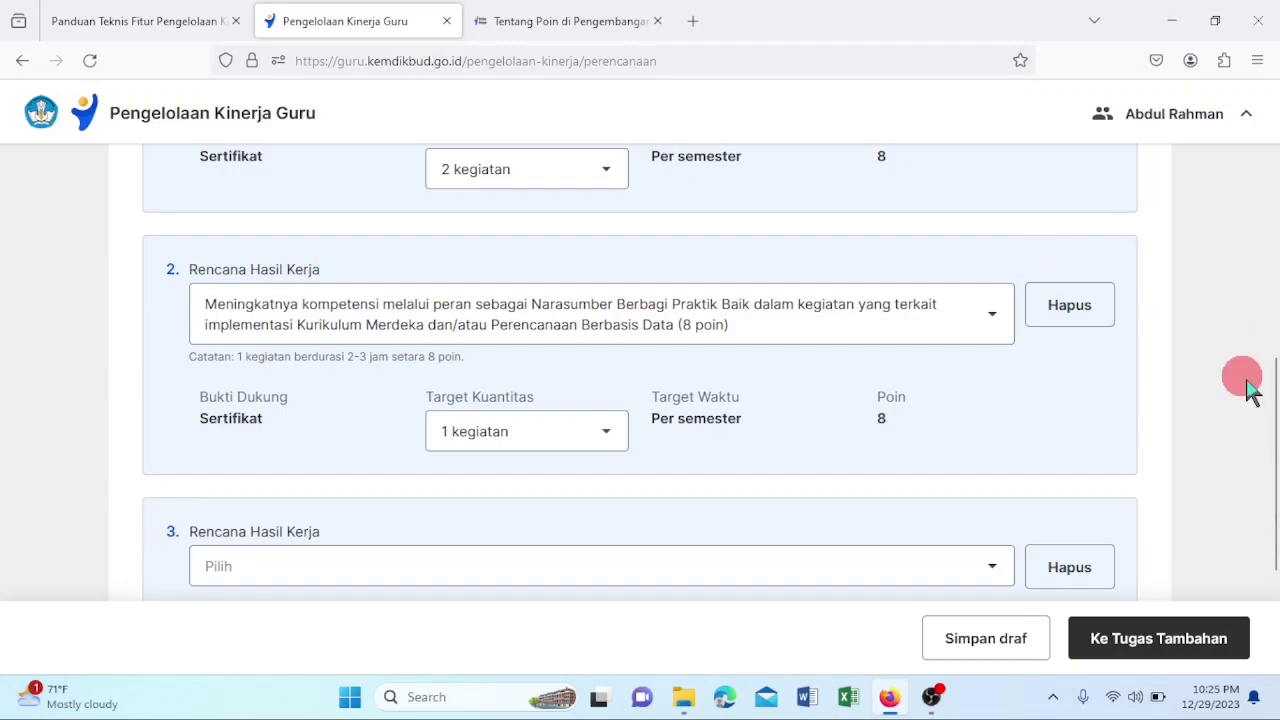
pyautogui.moveTo(1268, 380); pyautogui.dragTo(1272, 505)
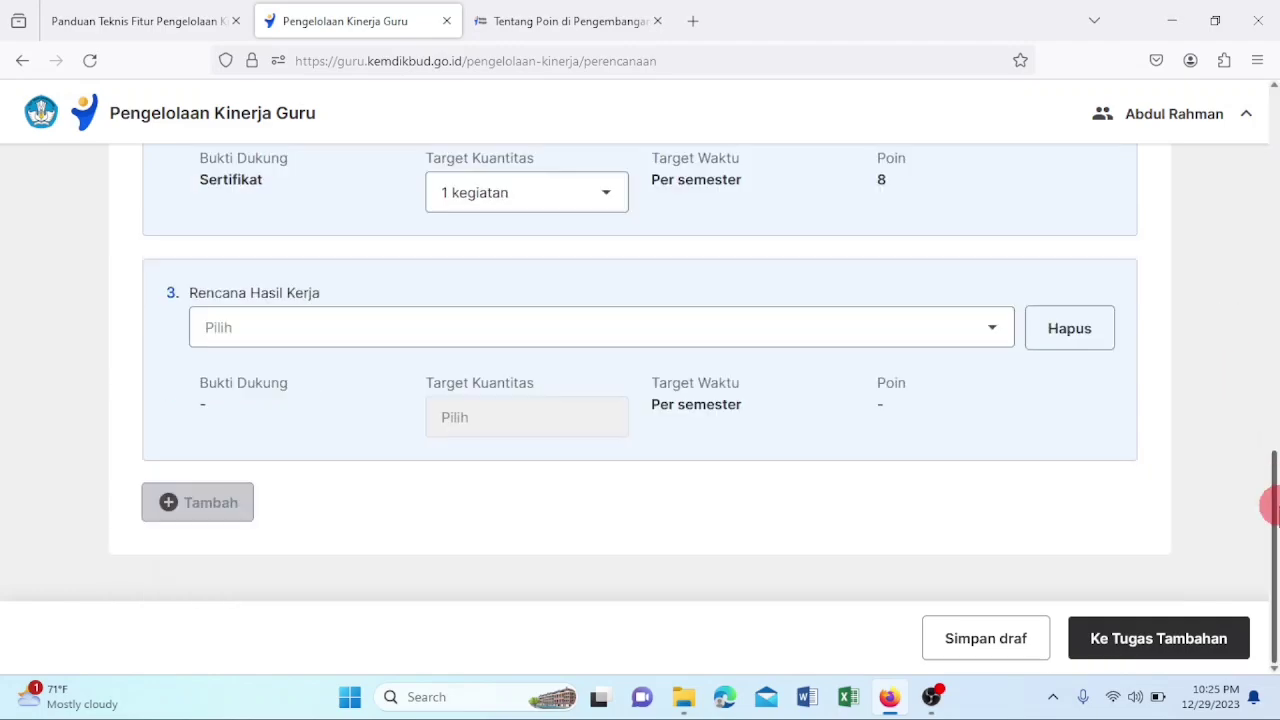
pyautogui.click(980, 332)
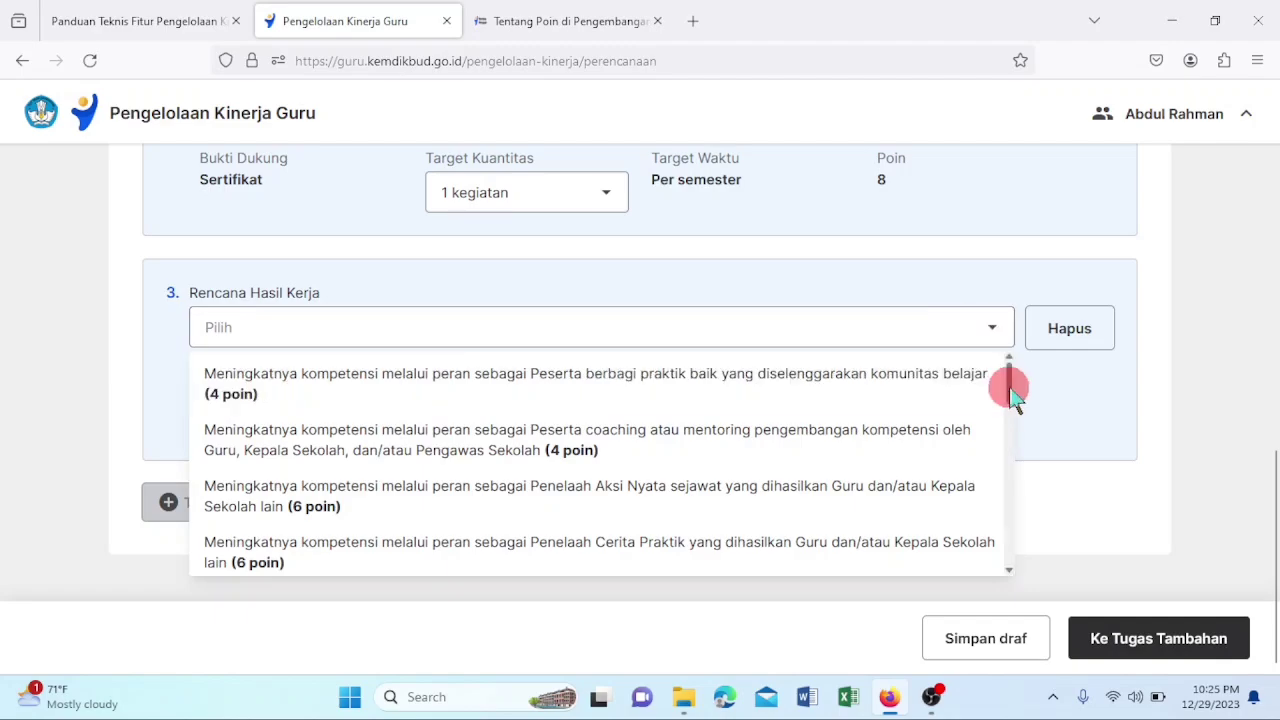
pyautogui.moveTo(1008, 382); pyautogui.dragTo(1017, 566)
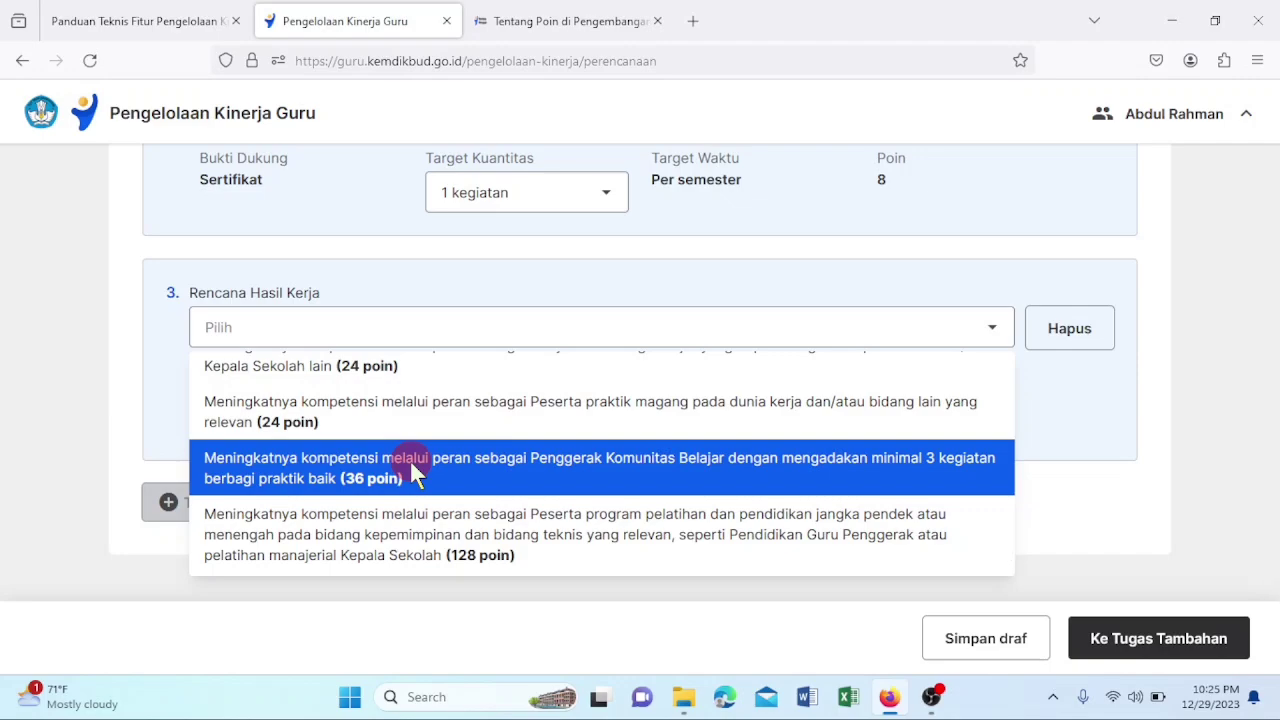
pyautogui.click(415, 475)
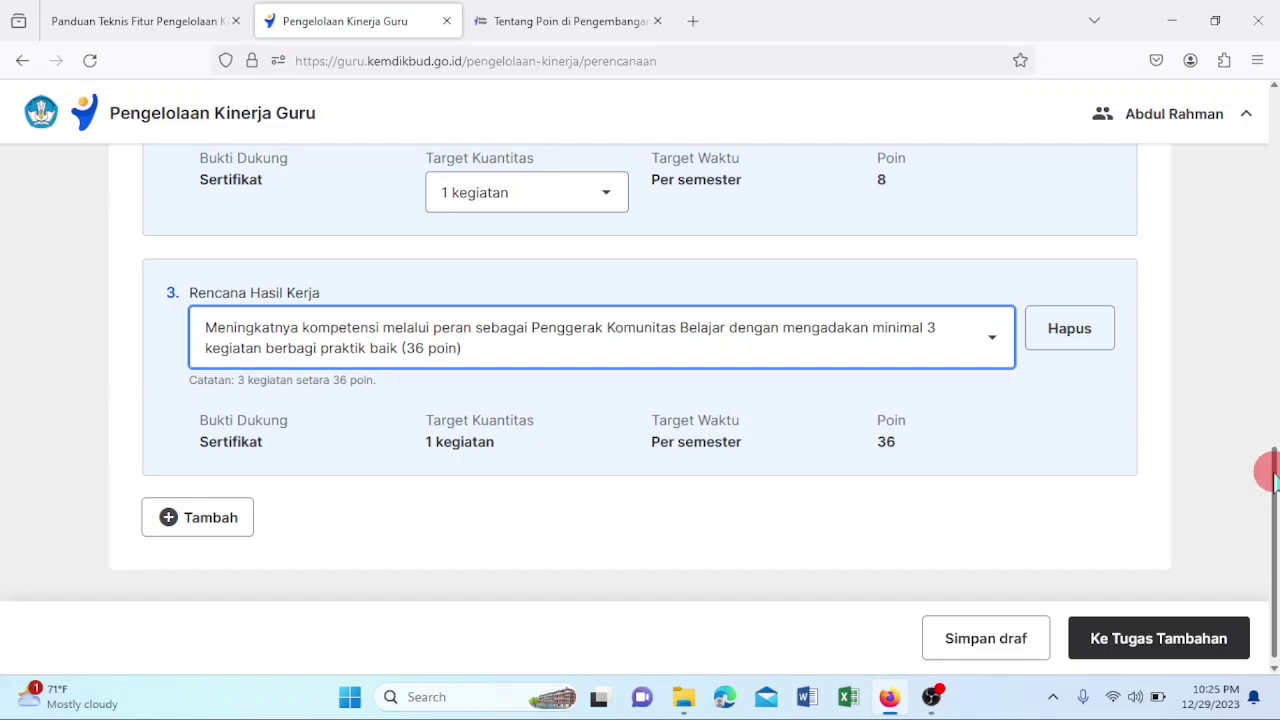
pyautogui.moveTo(1272, 480); pyautogui.dragTo(1272, 125)
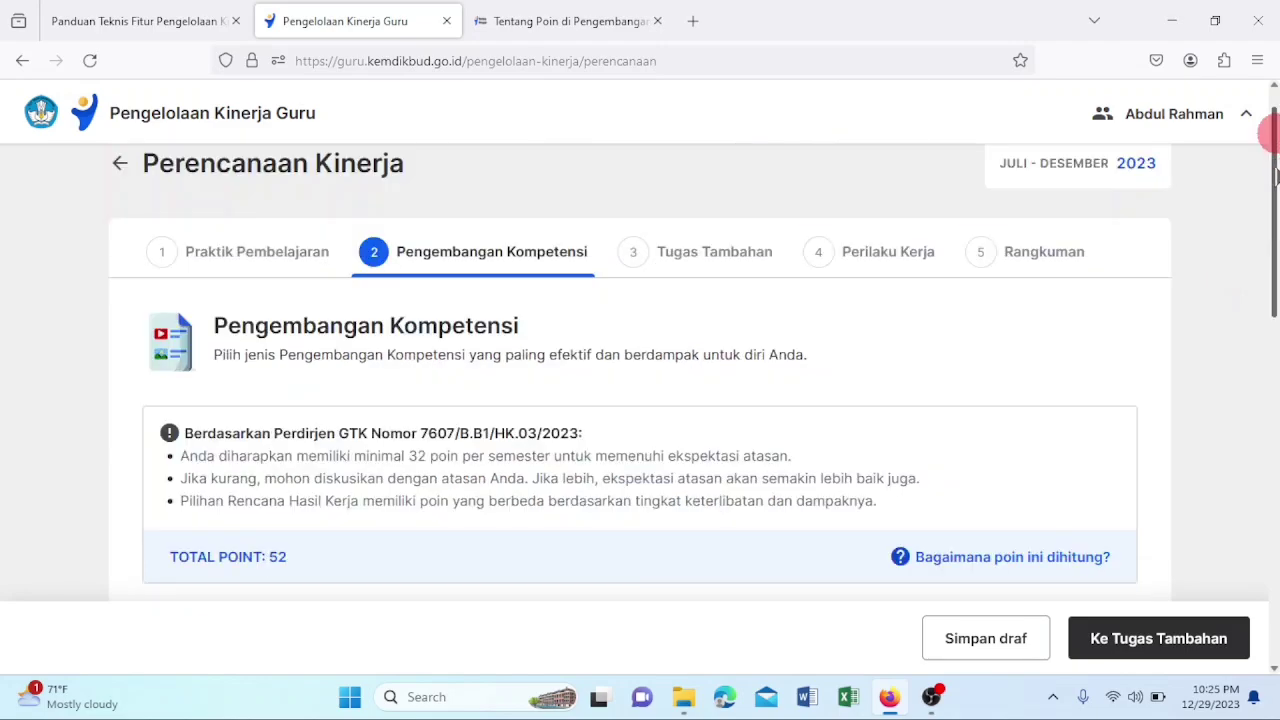
pyautogui.moveTo(1275, 175); pyautogui.dragTo(1237, 282)
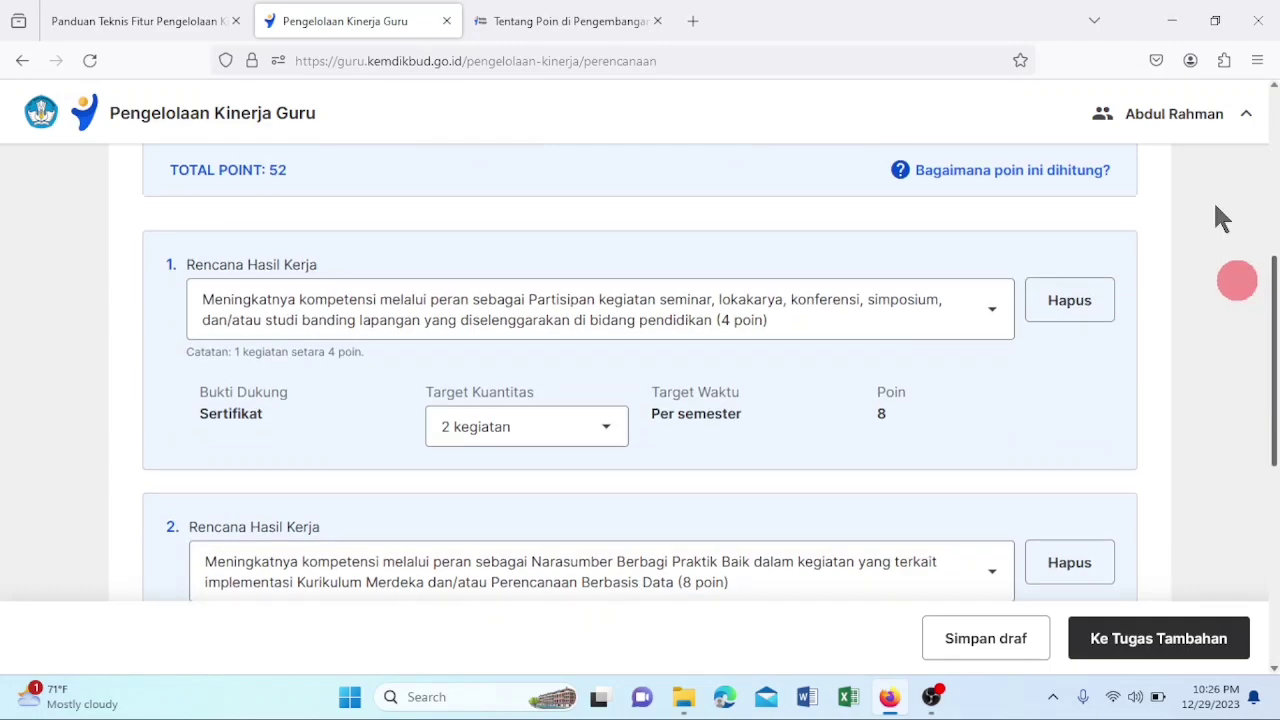
pyautogui.scroll(3, 1218, 214)
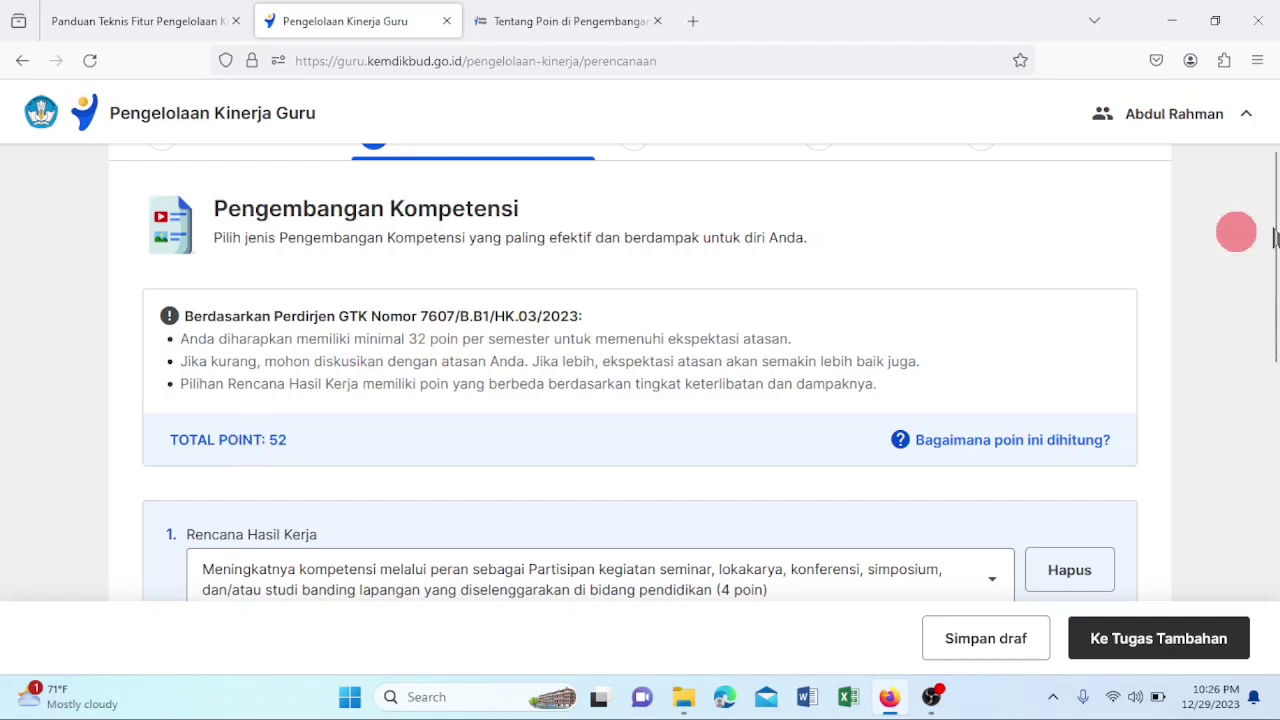
pyautogui.moveTo(1276, 238); pyautogui.dragTo(1266, 520)
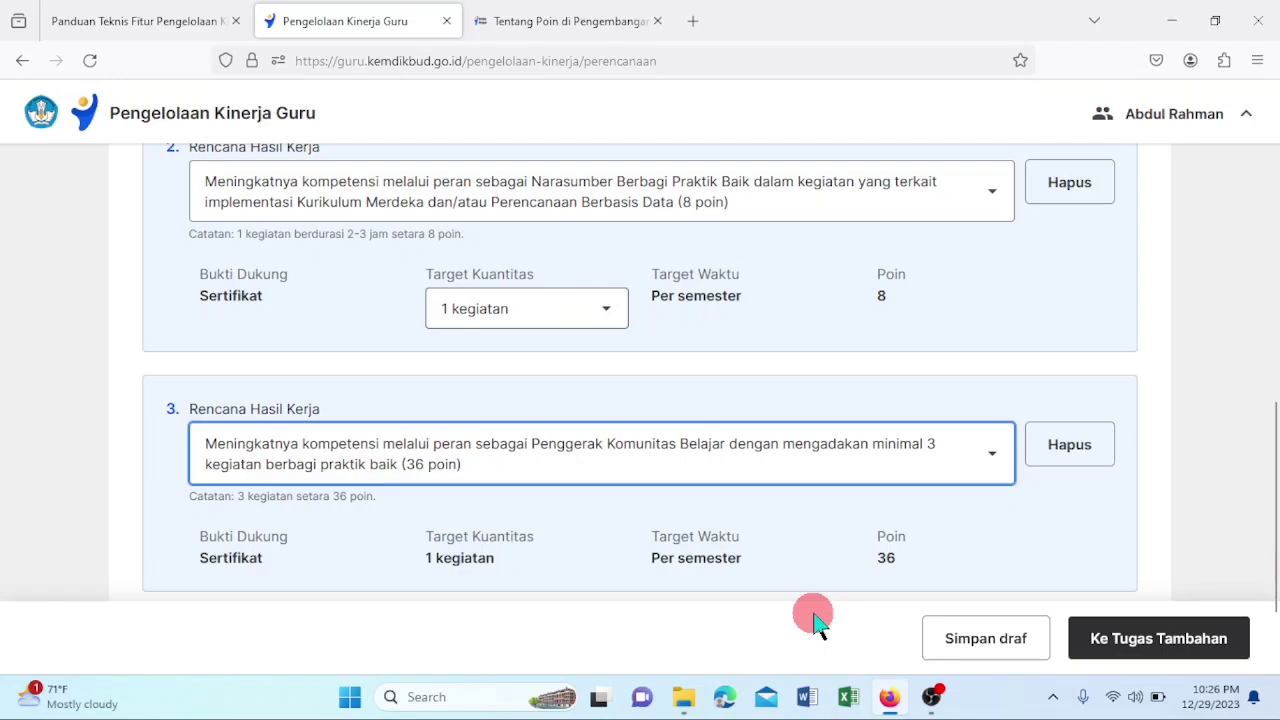
pyautogui.moveTo(1274, 466); pyautogui.dragTo(1268, 350)
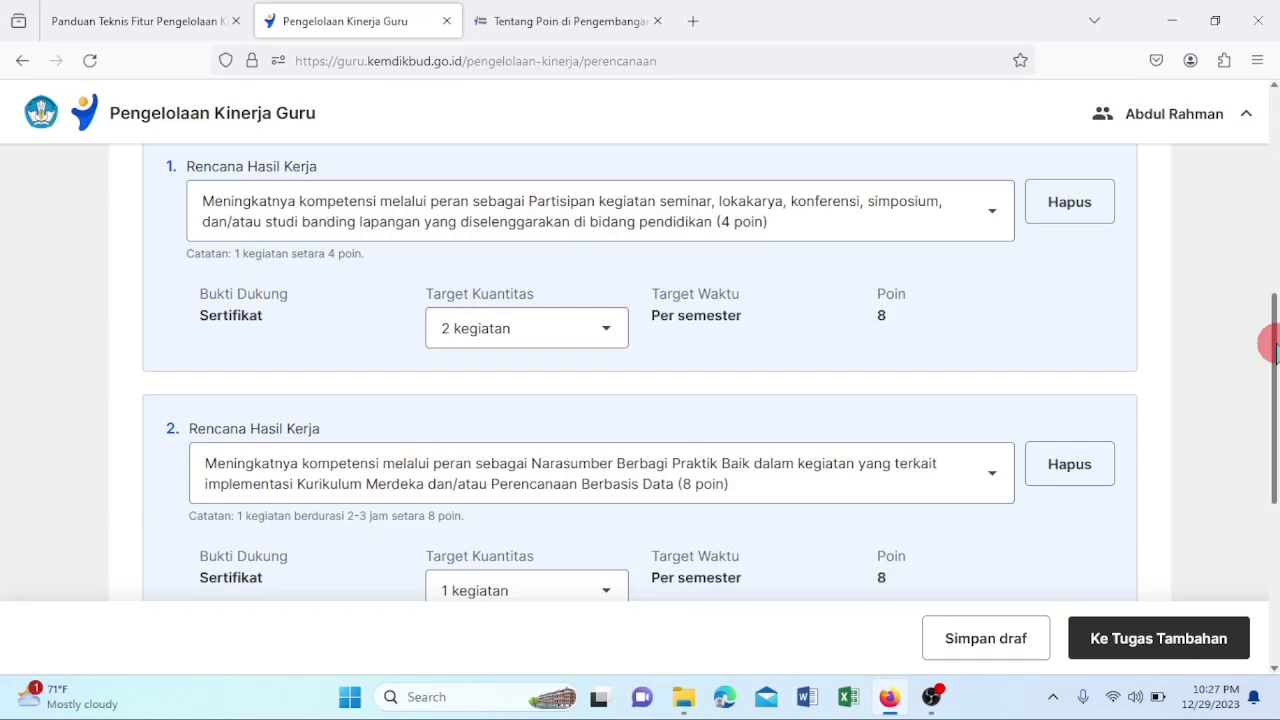
pyautogui.moveTo(1272, 345); pyautogui.dragTo(1272, 443)
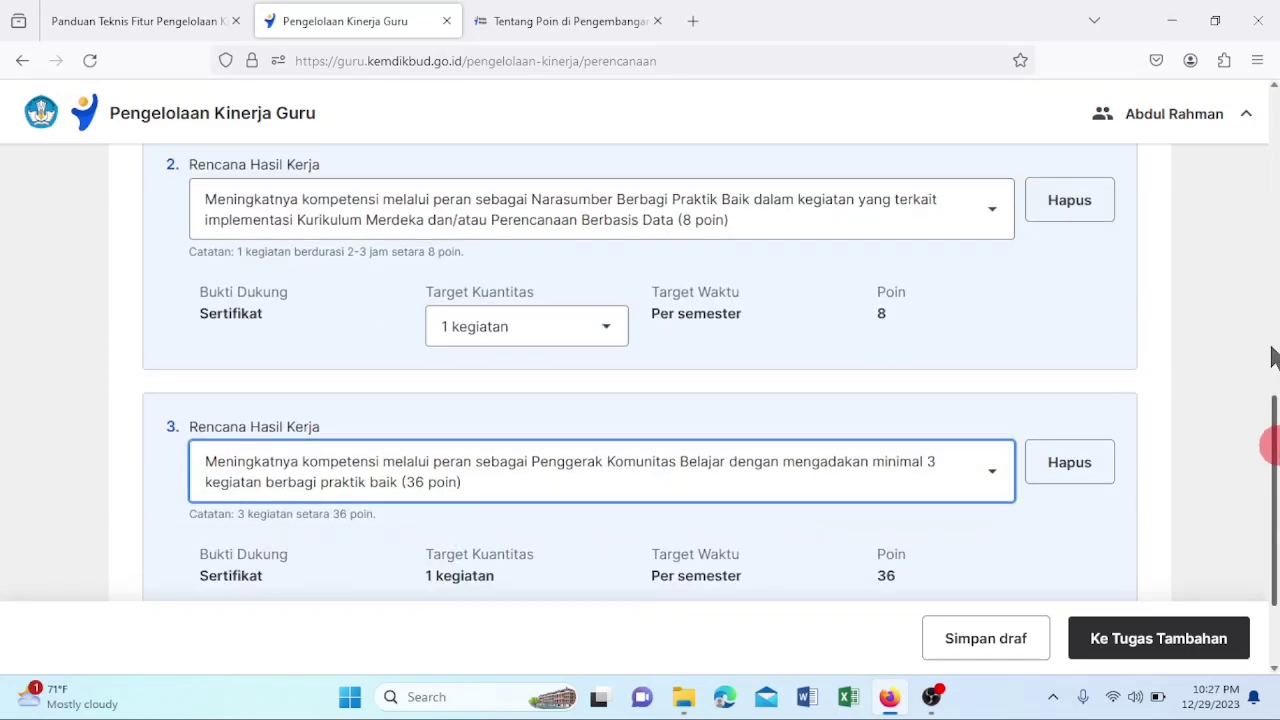
pyautogui.moveTo(1272, 358)
pyautogui.mouseDown()
pyautogui.moveTo(1261, 206)
pyautogui.moveTo(1250, 298)
pyautogui.moveTo(1272, 490)
pyautogui.moveTo(1260, 249)
pyautogui.moveTo(1268, 534)
pyautogui.moveTo(1265, 415)
pyautogui.mouseUp()
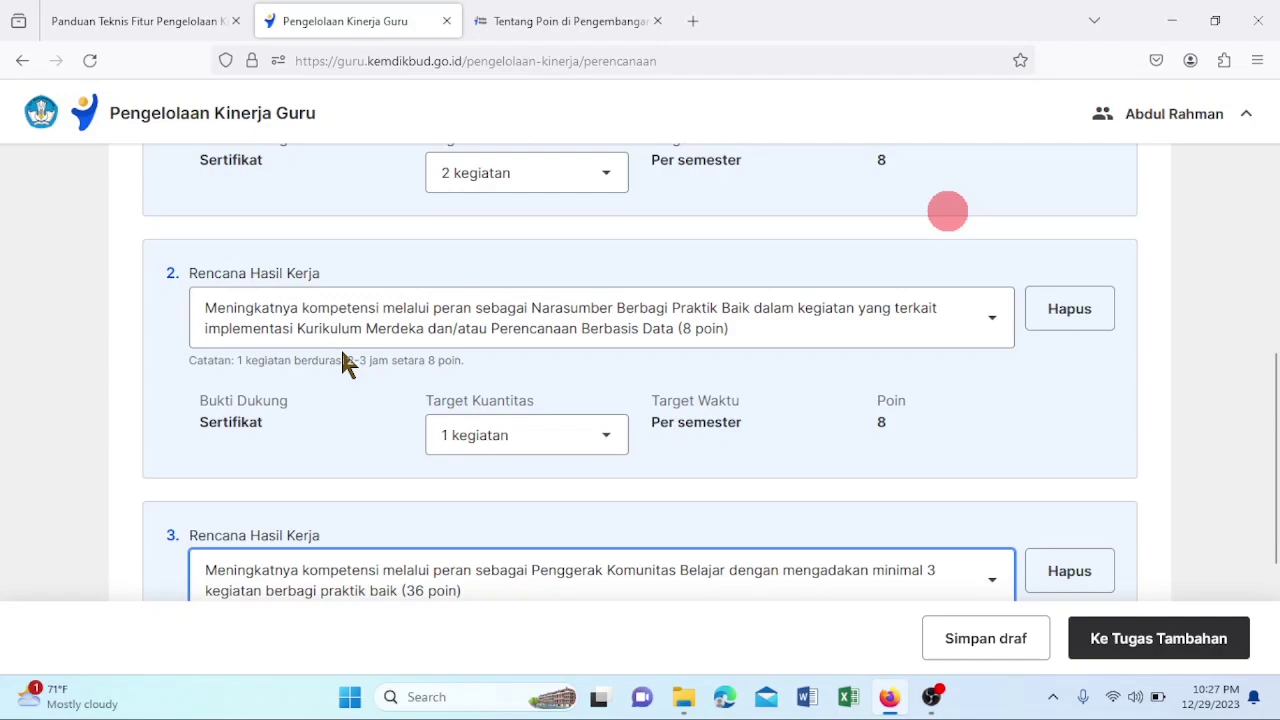
# Delete the Narasumber Berbagi Praktik Baik plan, dropping the total to 44 points
pyautogui.click(1065, 318)
pyautogui.click(1065, 316)
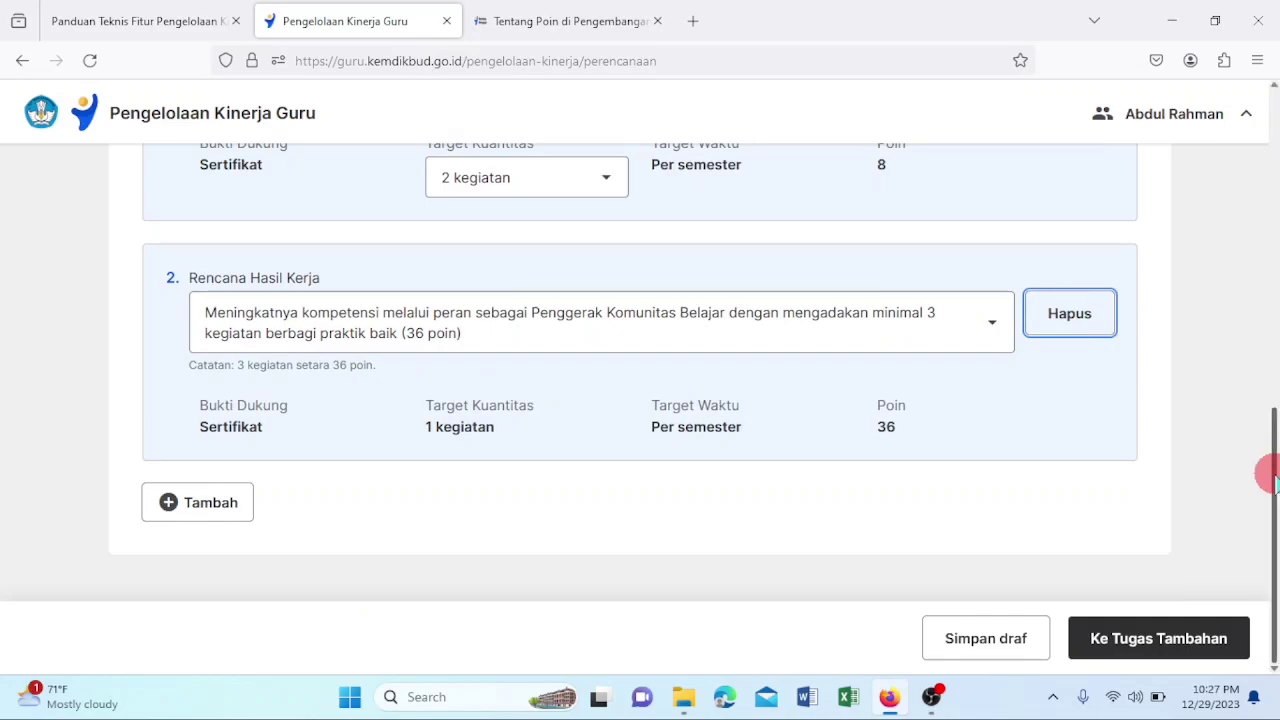
pyautogui.moveTo(1270, 470); pyautogui.dragTo(1262, 305)
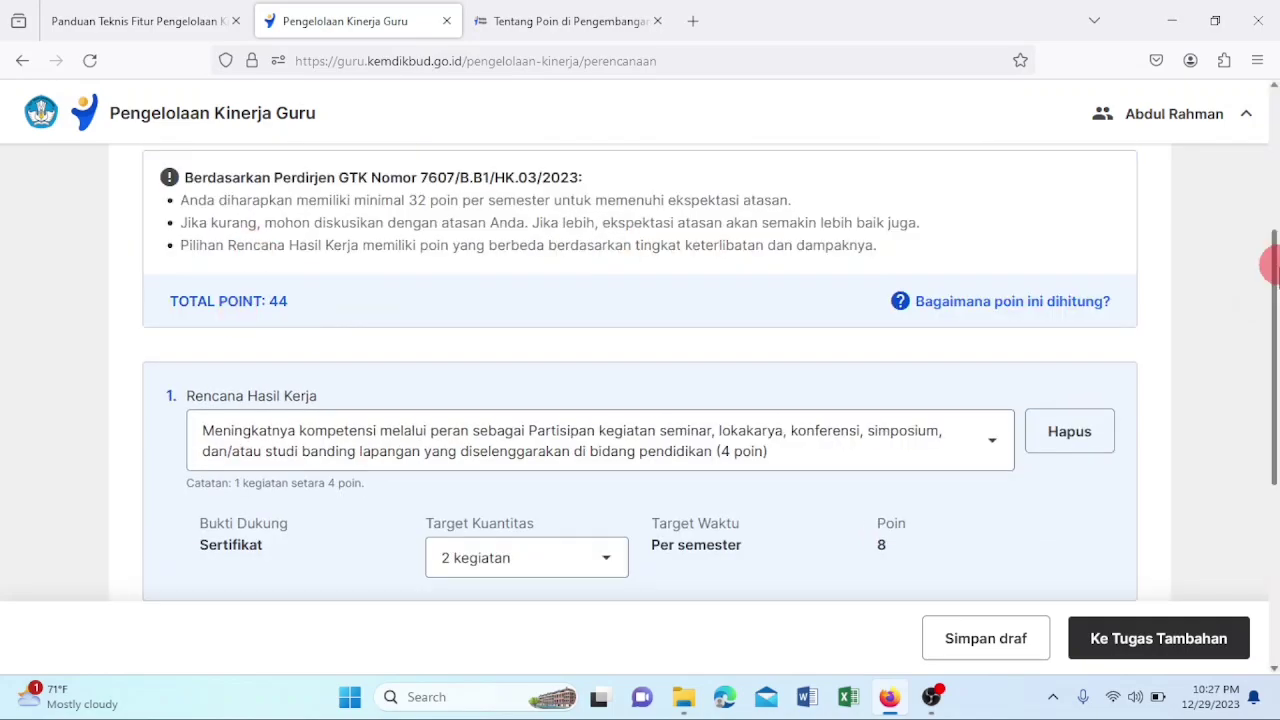
# Move on to the Tugas Tambahan step
pyautogui.moveTo(1272, 275); pyautogui.dragTo(1271, 449)
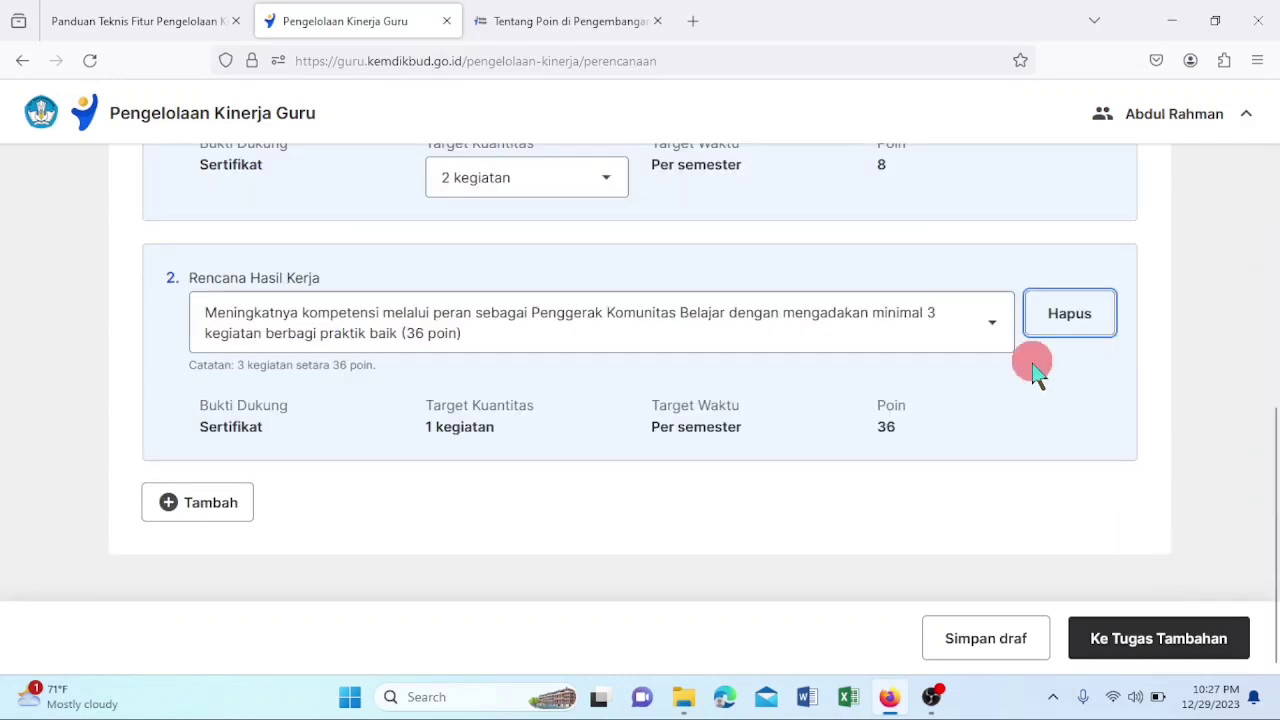
pyautogui.click(1143, 645)
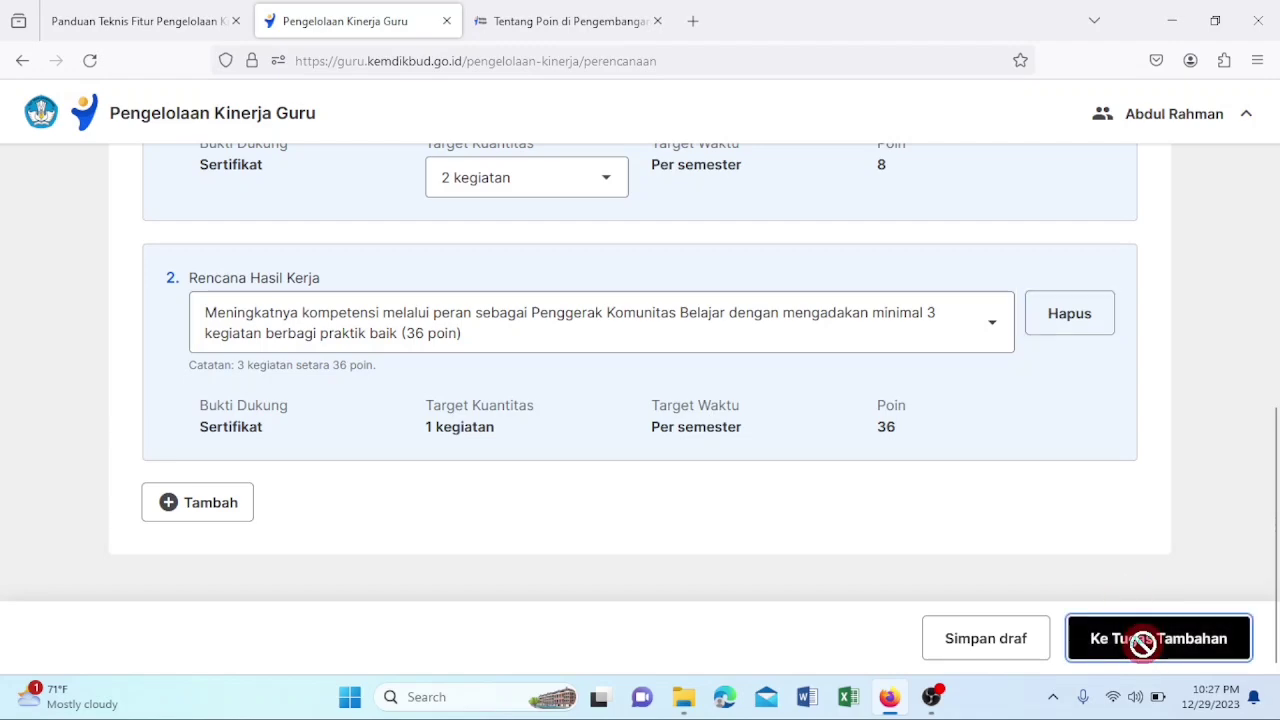
pyautogui.click(1145, 655)
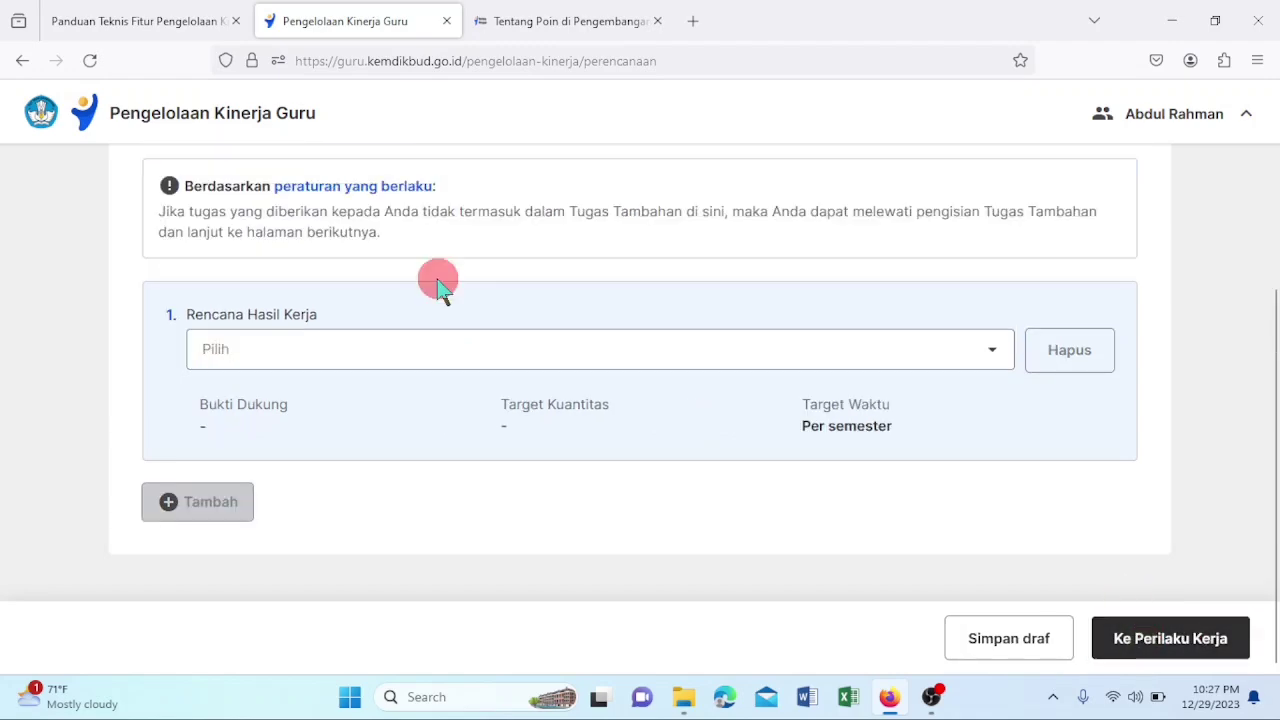
pyautogui.click(1274, 190)
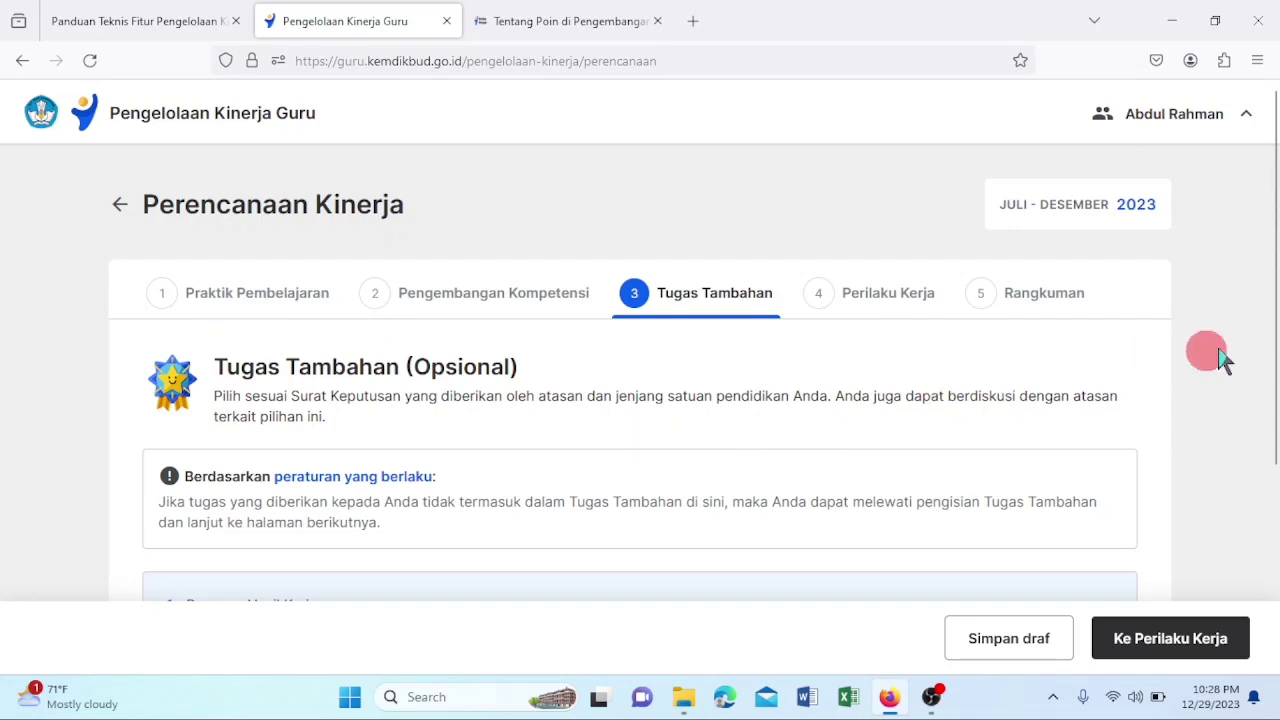
pyautogui.moveTo(1274, 305); pyautogui.dragTo(1272, 464)
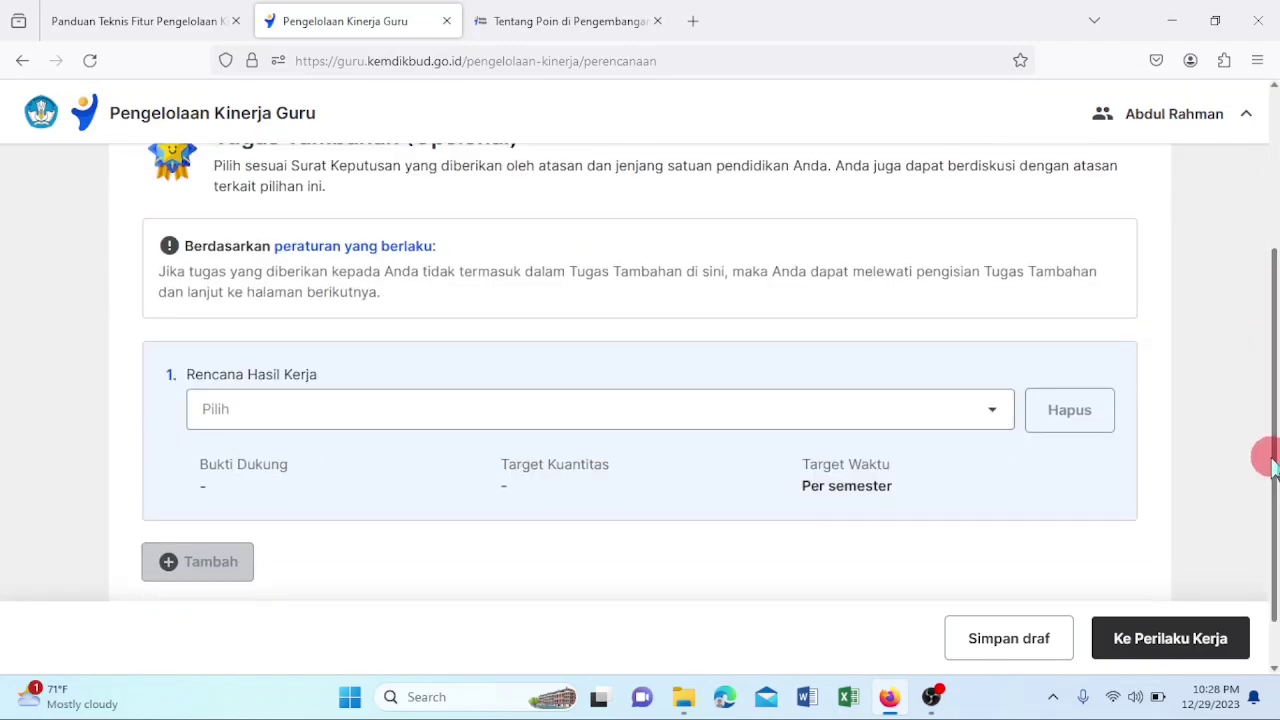
# Choose Pembina Ekstrakurikuler as the first Tugas Tambahan plan: 1 kegiatan, evidenced by a decree-letter report
pyautogui.click(840, 410)
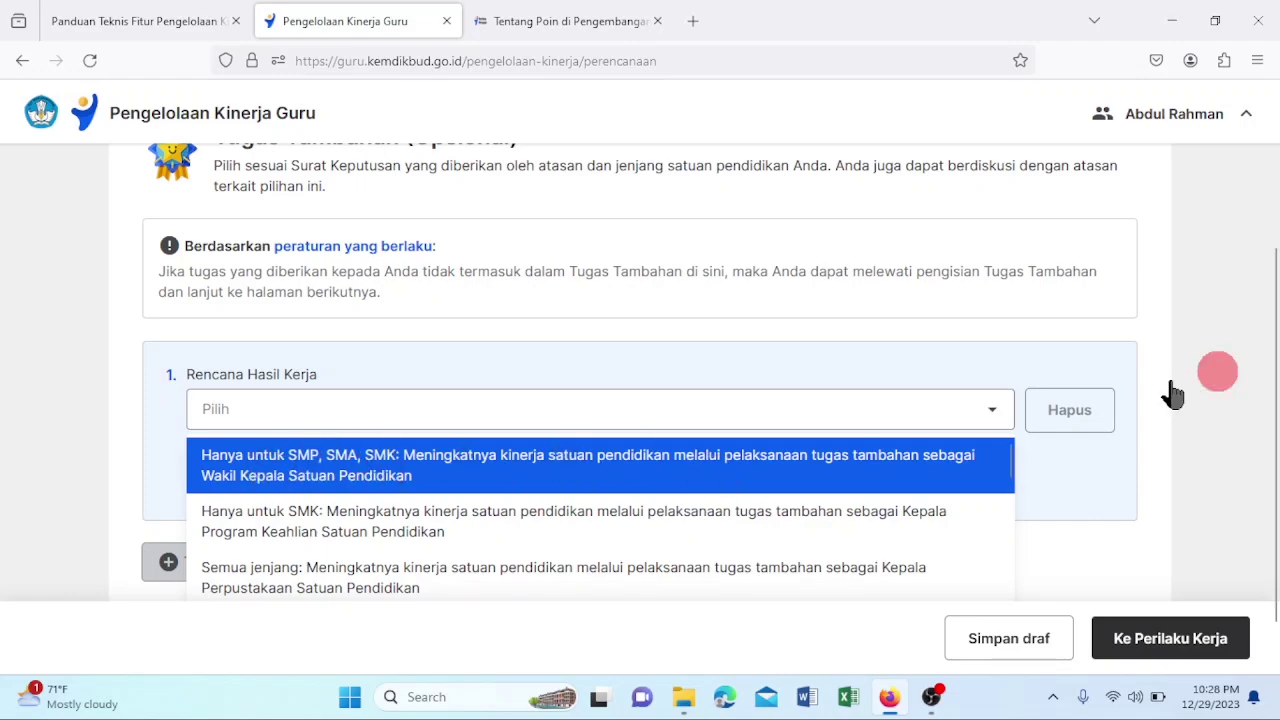
pyautogui.moveTo(1274, 337); pyautogui.dragTo(1274, 400)
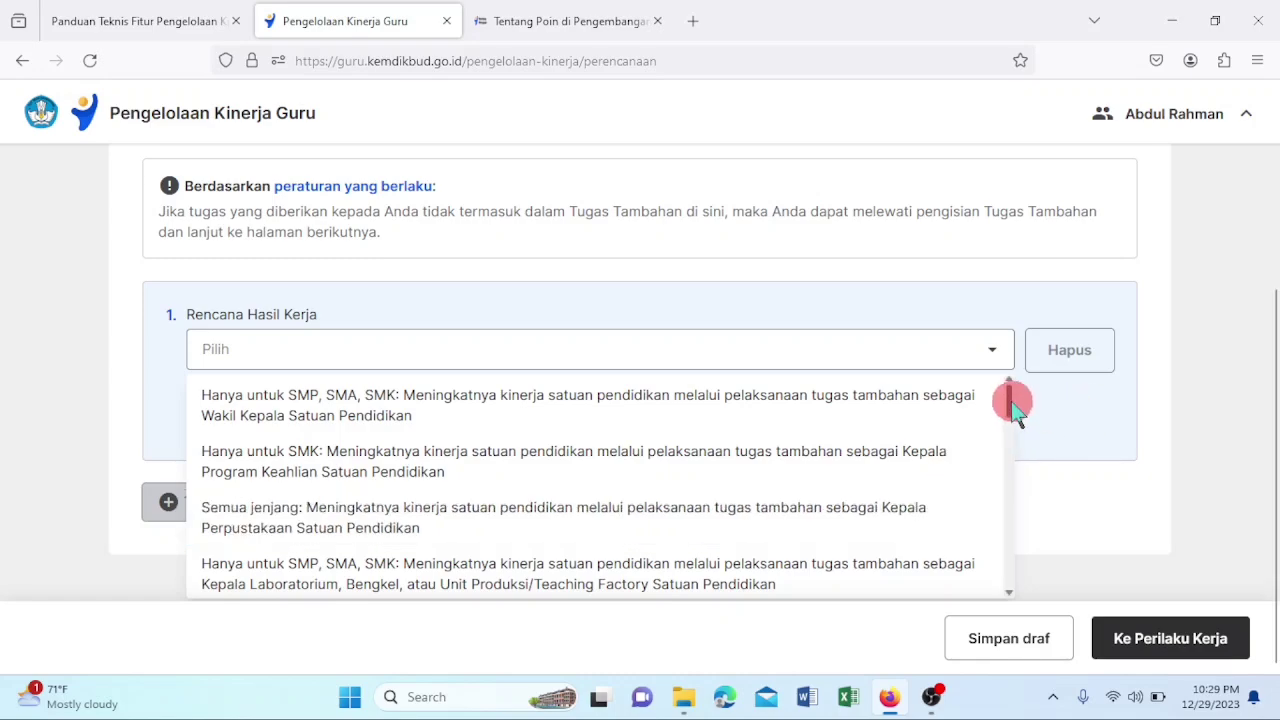
pyautogui.moveTo(1013, 410); pyautogui.dragTo(1014, 443)
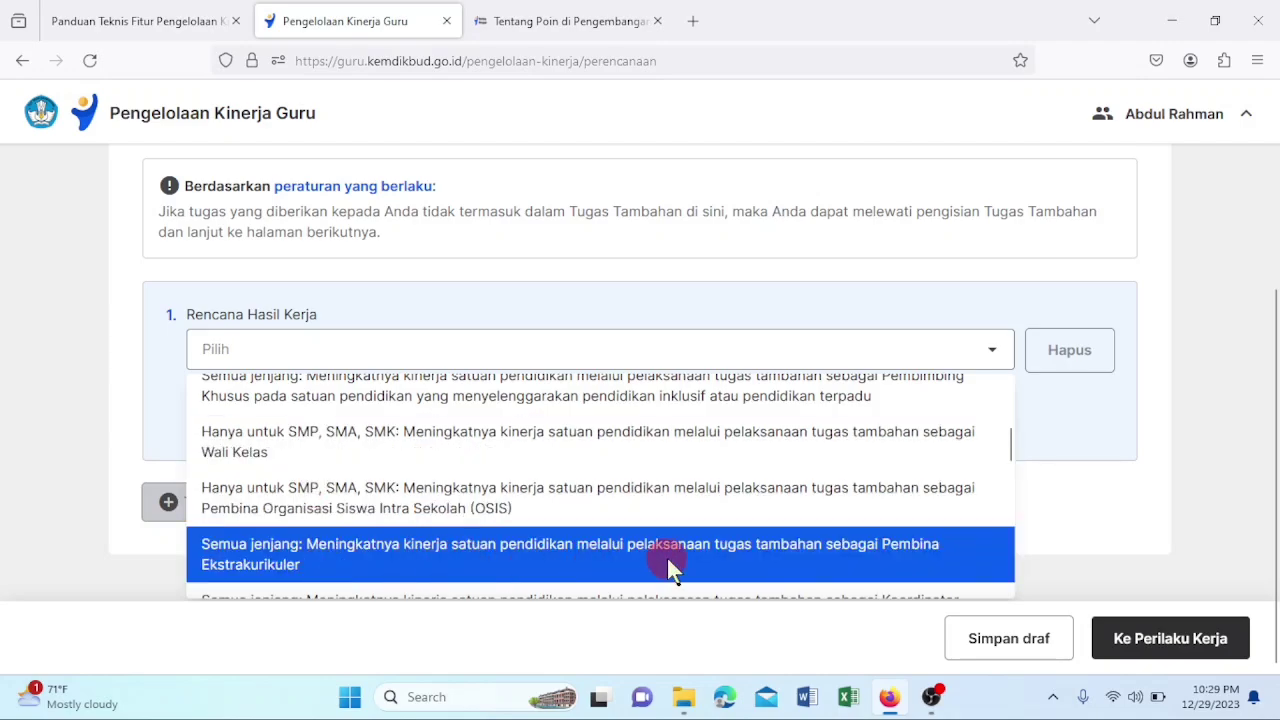
pyautogui.click(449, 558)
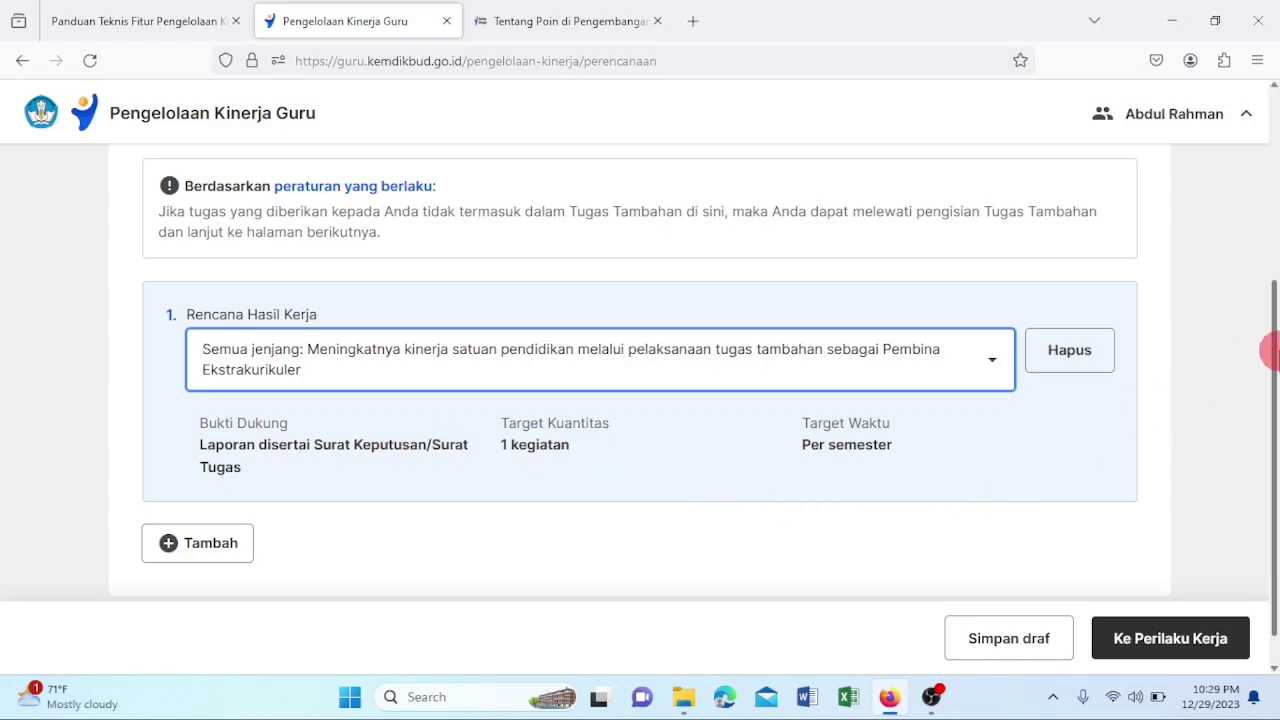
pyautogui.scroll(-1, 1270, 355)
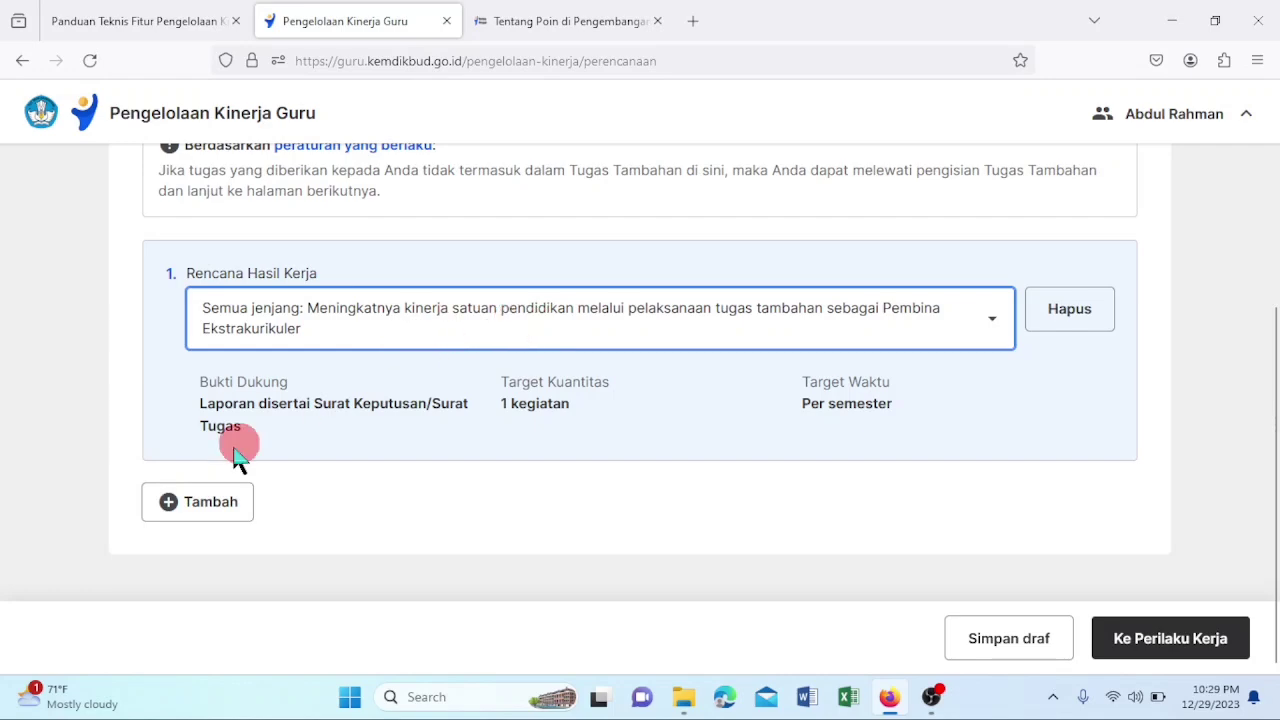
# Add a second Tugas Tambahan entry set to Bendahara Sekolah/Pengelola BOS
pyautogui.click(202, 506)
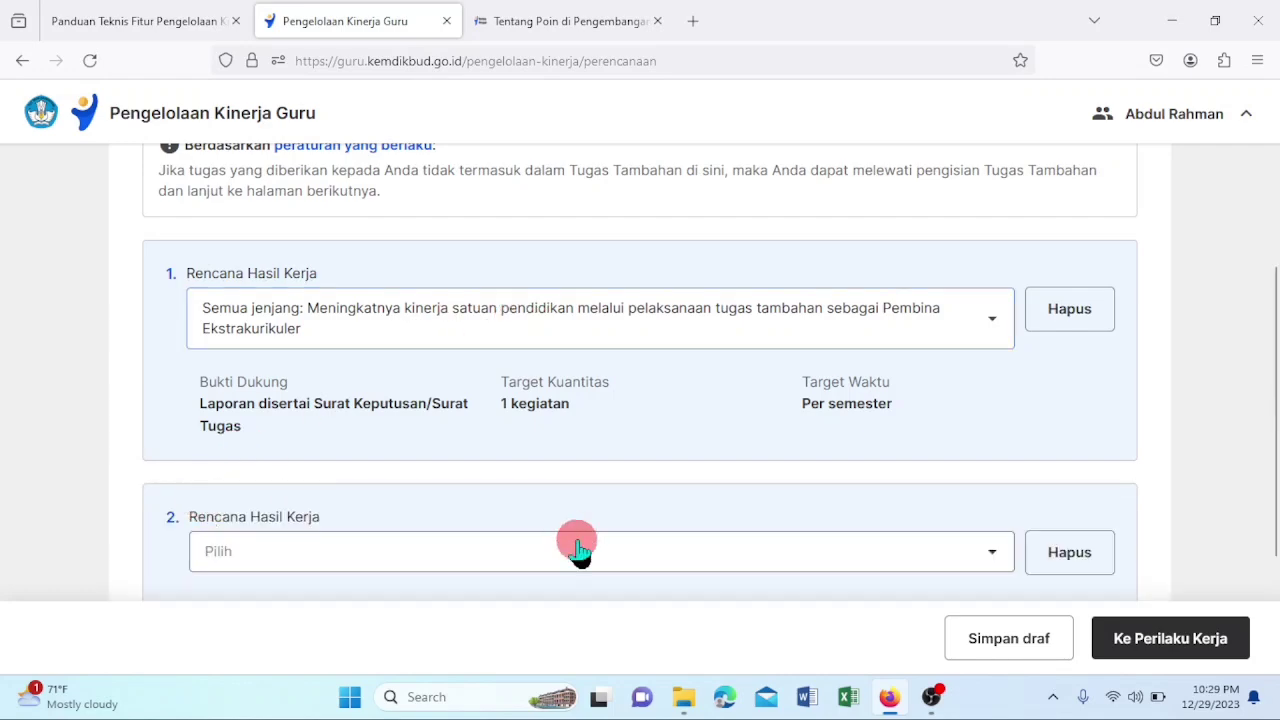
pyautogui.click(1000, 545)
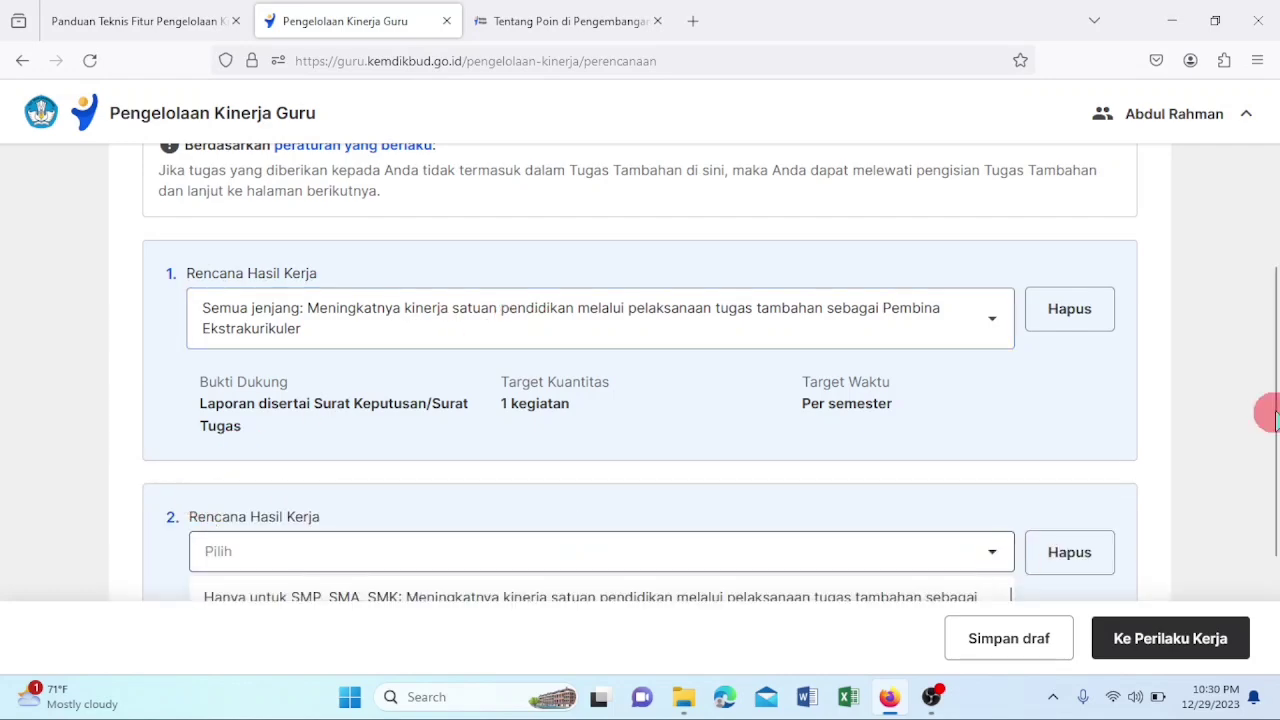
pyautogui.moveTo(1268, 418); pyautogui.dragTo(1270, 538)
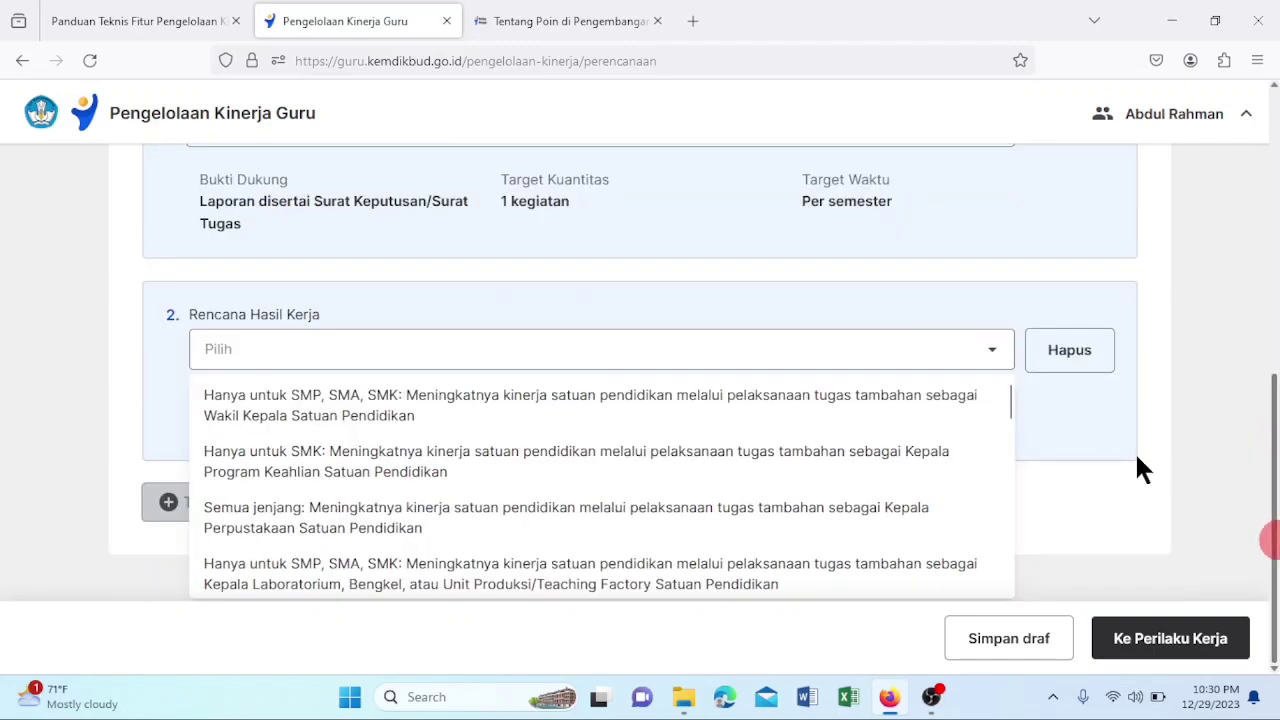
pyautogui.click(1011, 402)
pyautogui.moveTo(1013, 405); pyautogui.dragTo(1022, 588)
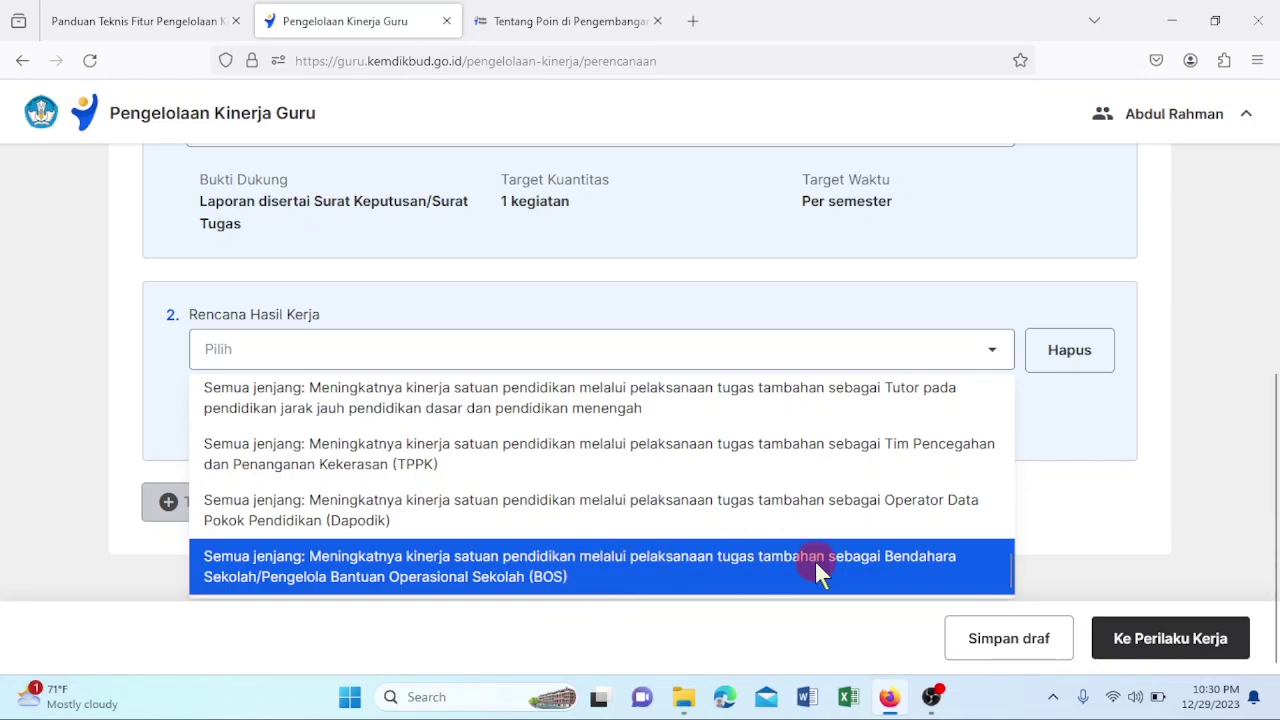
pyautogui.click(592, 572)
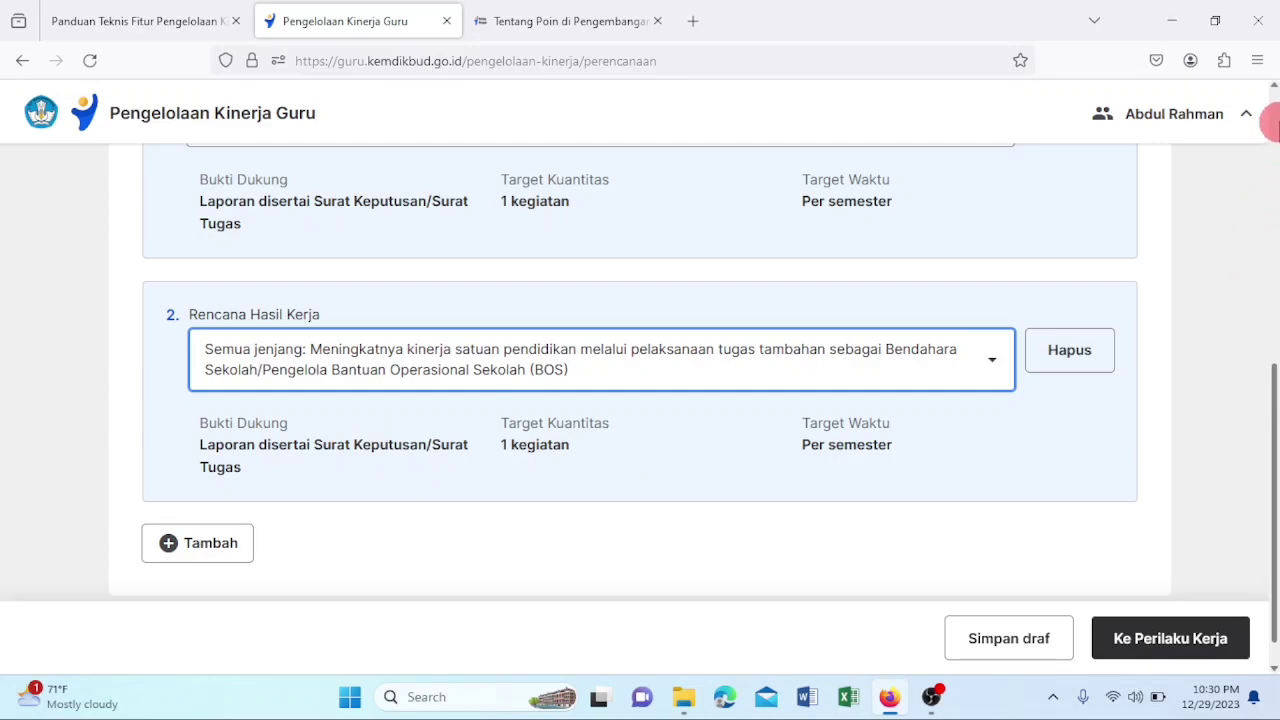
# Review both duty plans and proceed to the Perilaku Kerja step
pyautogui.scroll(5, 1272, 128)
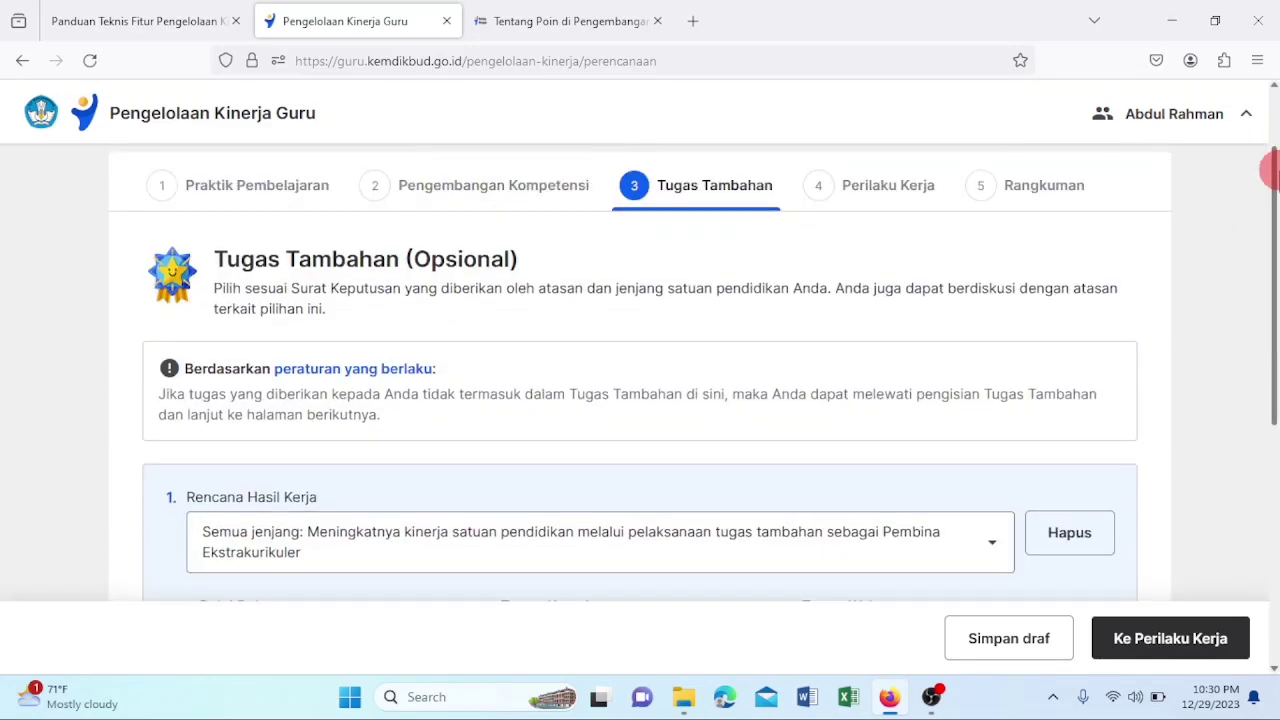
pyautogui.moveTo(1272, 178); pyautogui.dragTo(1232, 575)
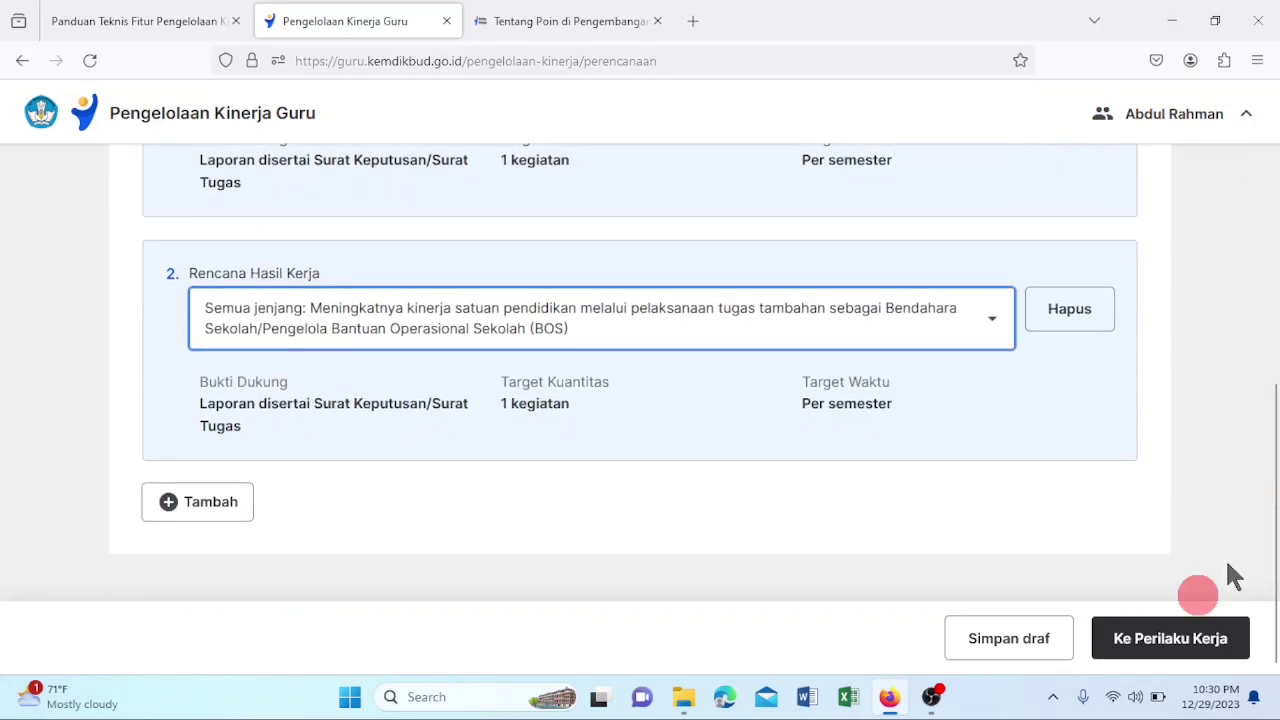
pyautogui.click(1157, 638)
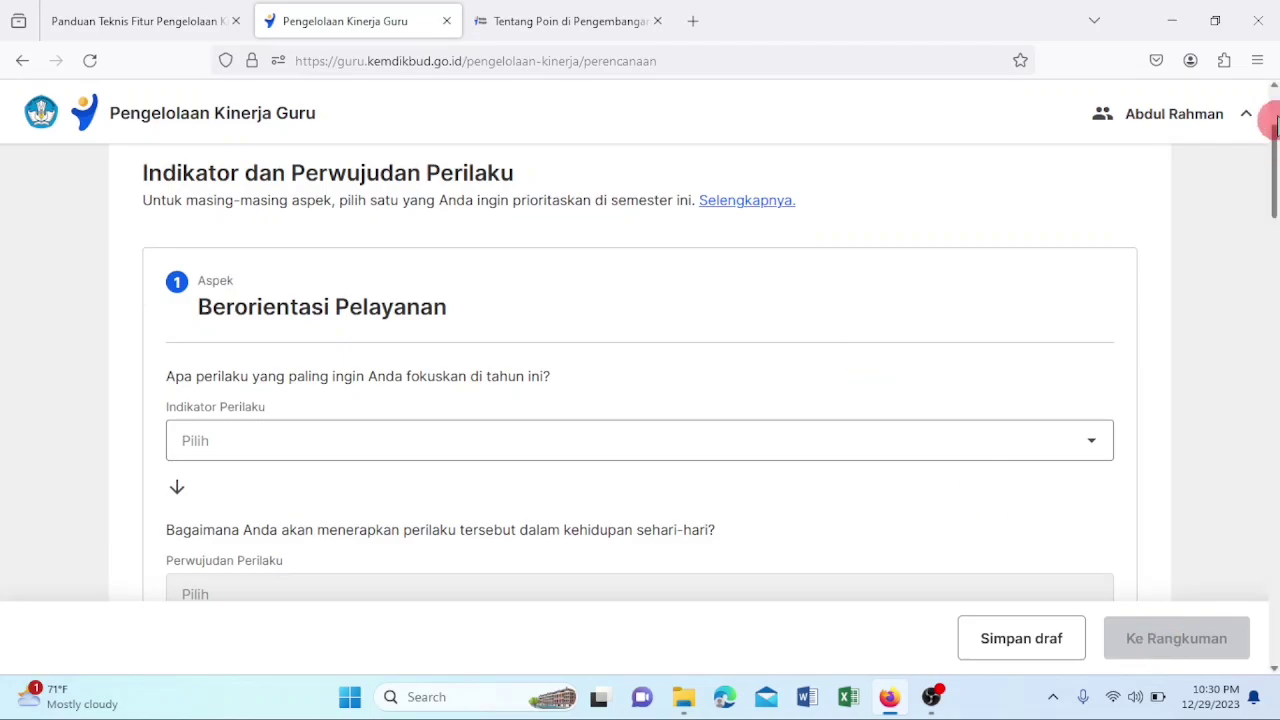
# Scroll through the Berorientasi Pelayanan, Akuntabel and Kompeten aspects, then return to the page top
pyautogui.click(1273, 114)
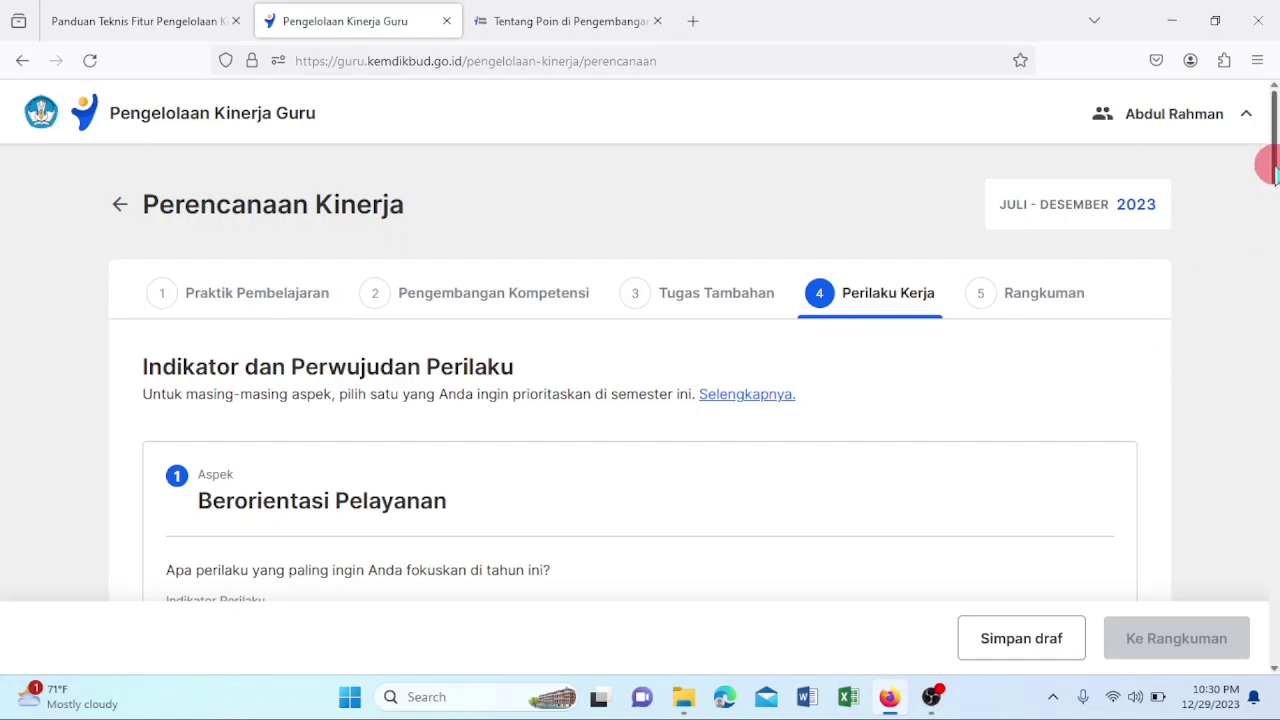
pyautogui.moveTo(1272, 168); pyautogui.dragTo(1272, 345)
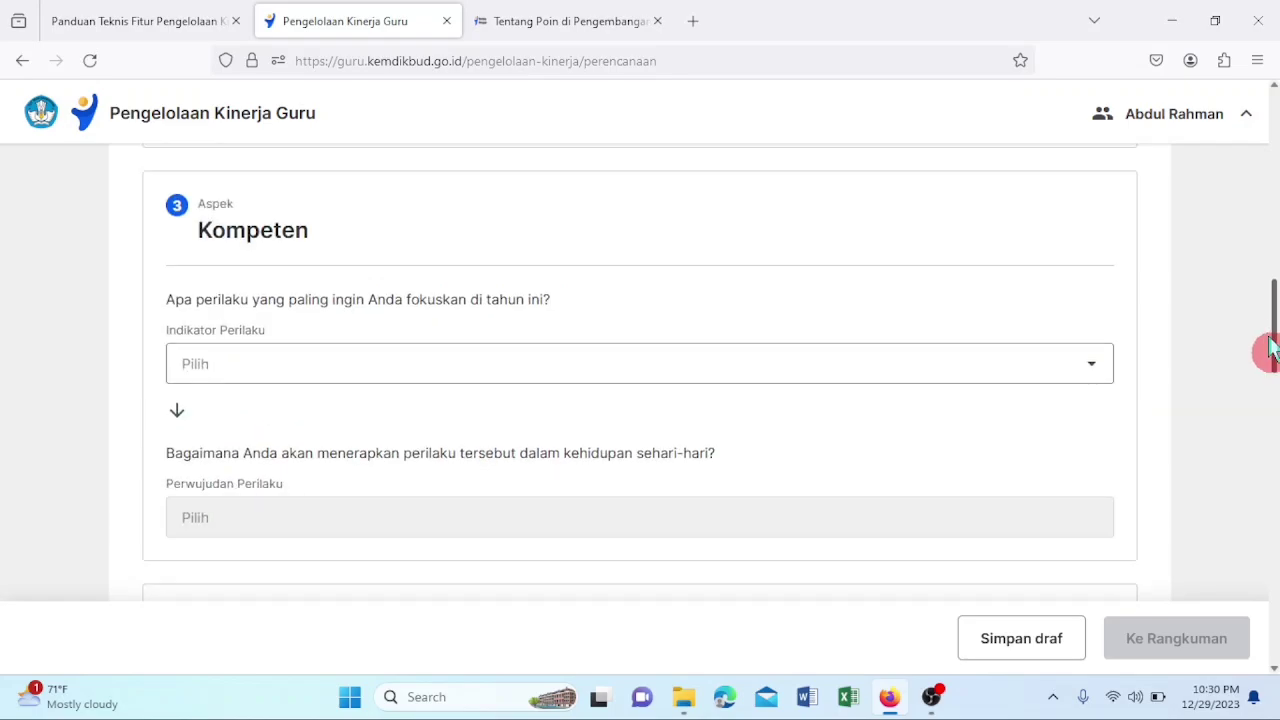
pyautogui.moveTo(1264, 285); pyautogui.dragTo(1258, 200)
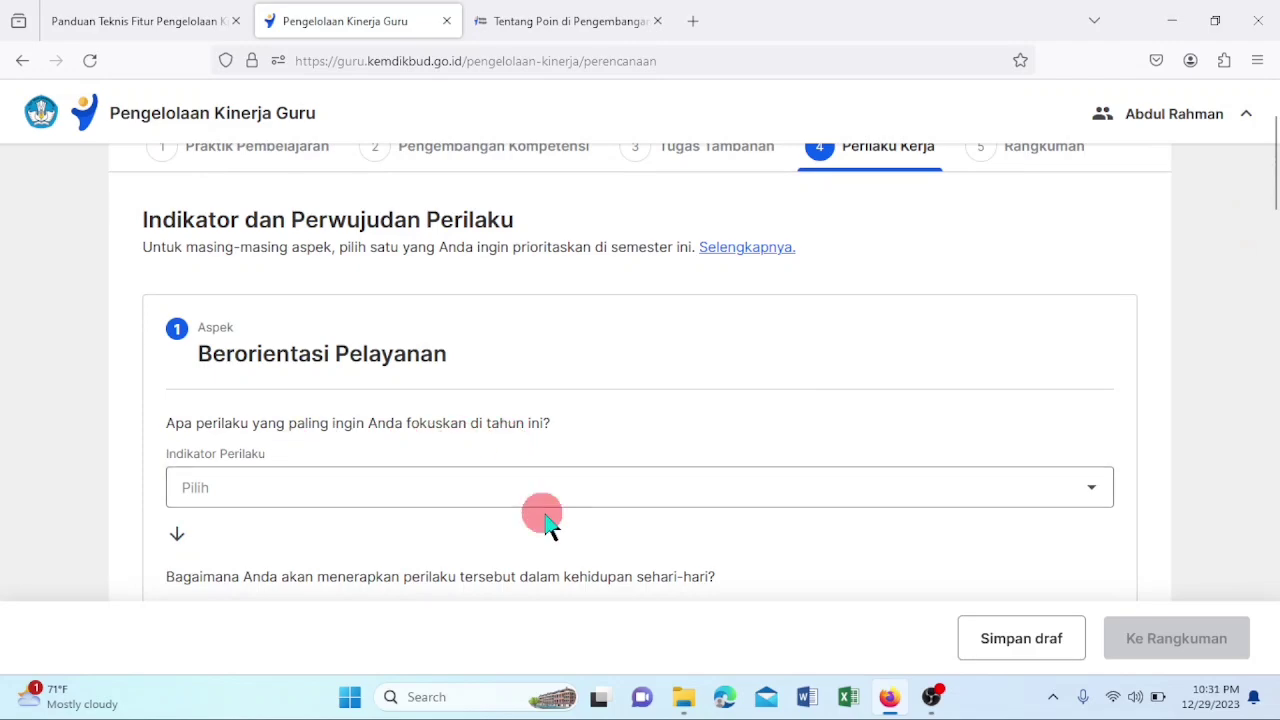
# Set Berorientasi Pelayanan to understanding students' needs, applied as serving them per initial assessment results
pyautogui.click(737, 487)
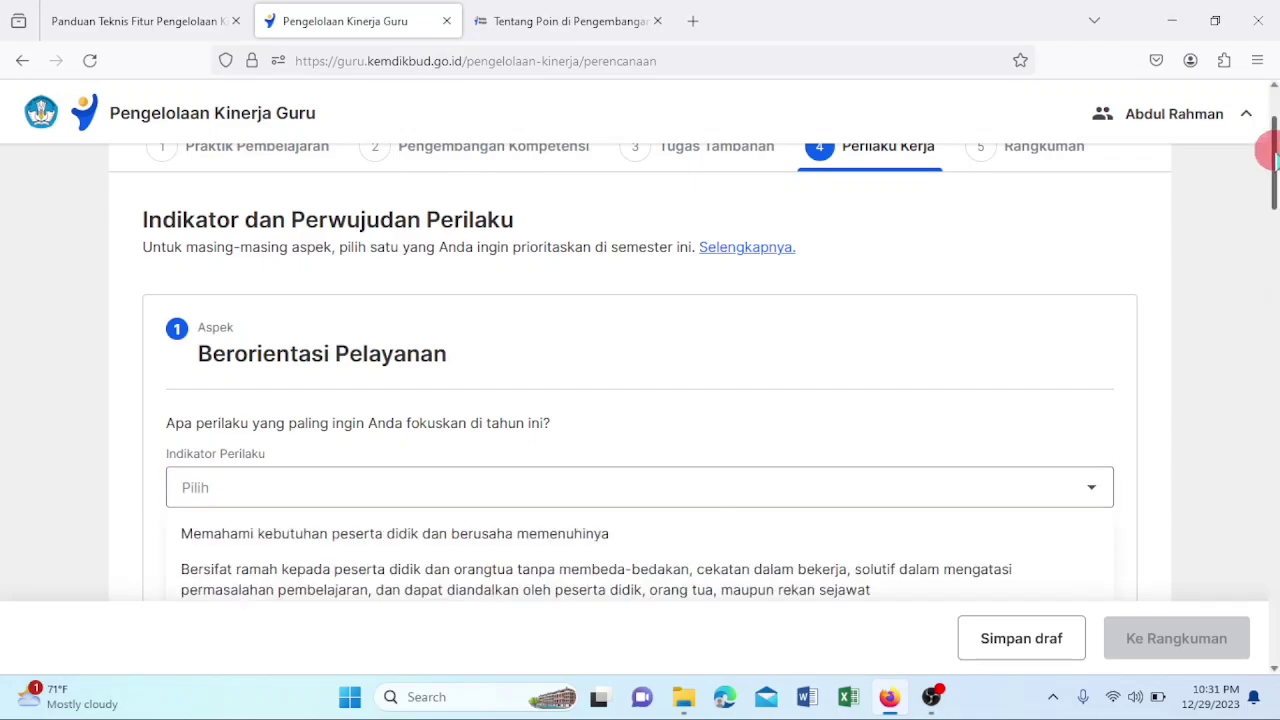
pyautogui.moveTo(1270, 150); pyautogui.dragTo(1268, 190)
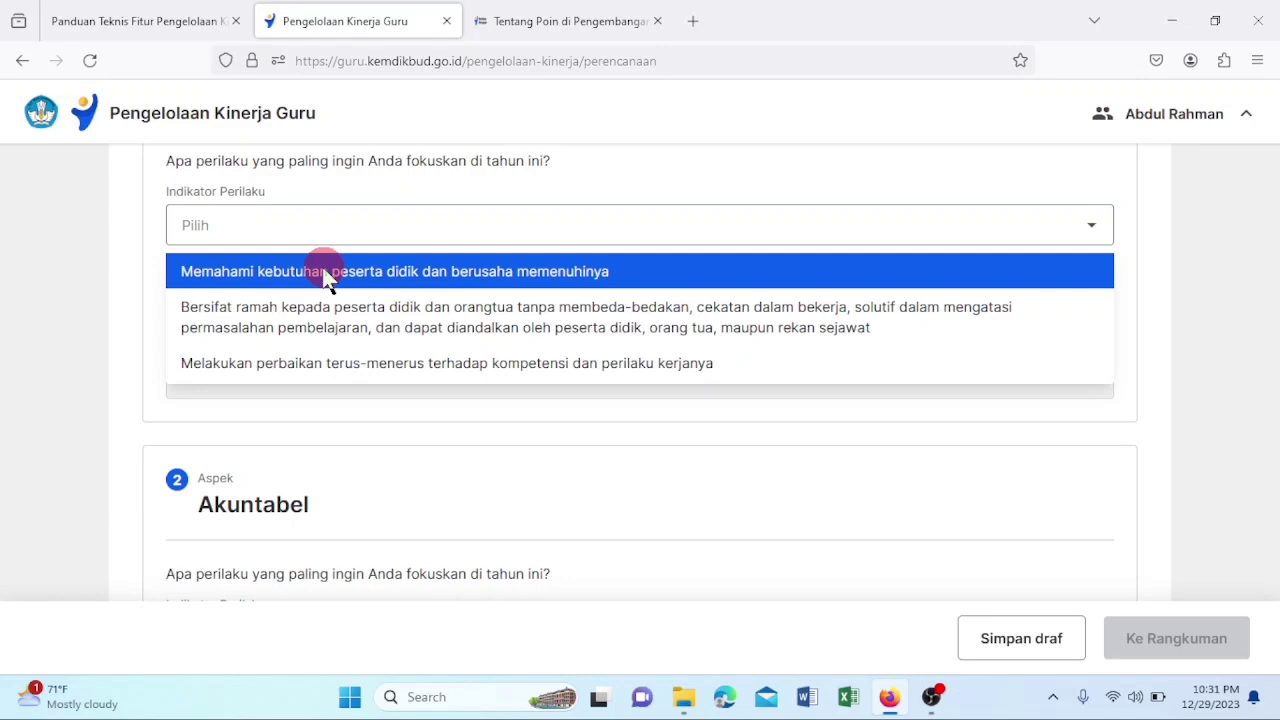
pyautogui.click(326, 272)
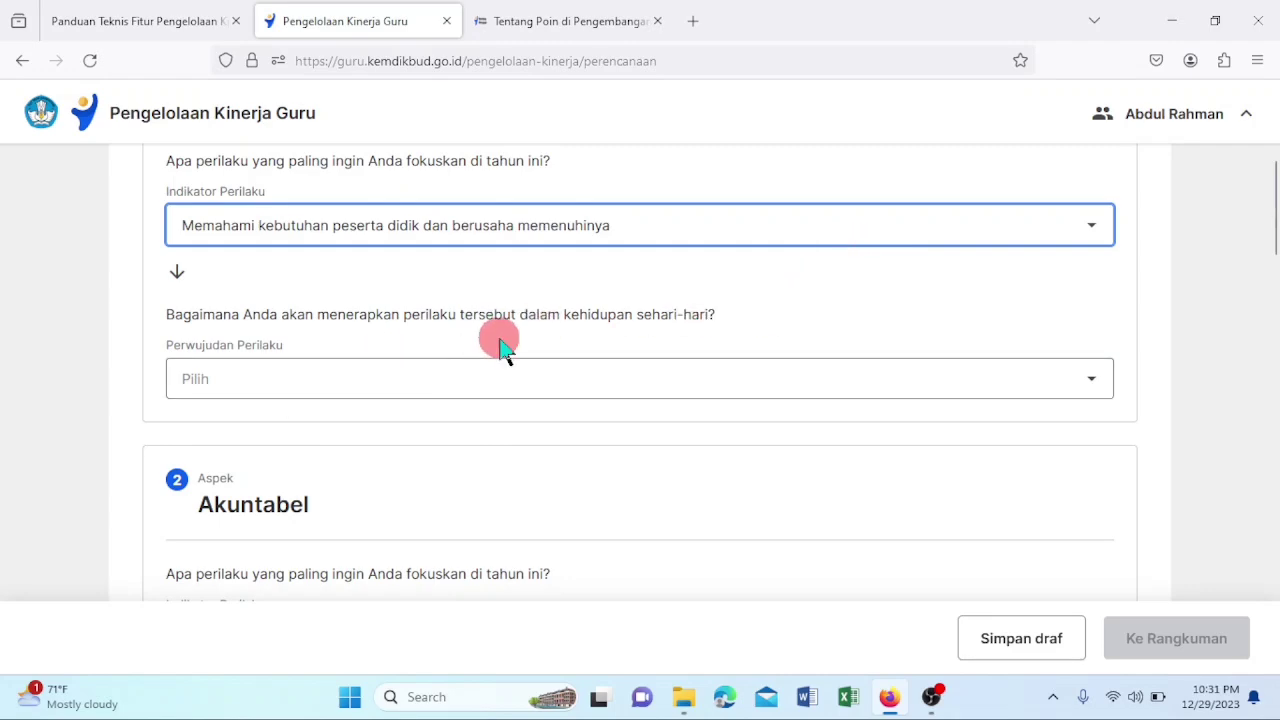
pyautogui.click(300, 386)
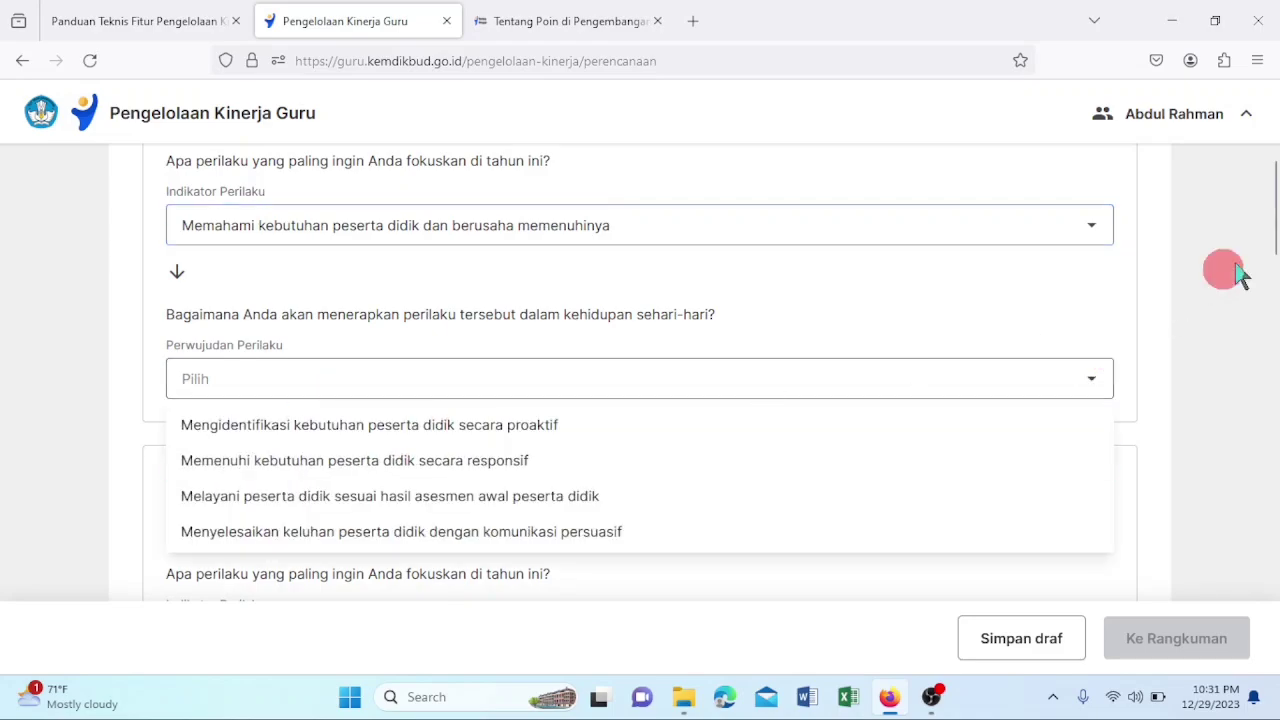
pyautogui.moveTo(1276, 233)
pyautogui.mouseDown()
pyautogui.moveTo(1276, 266)
pyautogui.moveTo(1277, 248)
pyautogui.mouseUp()
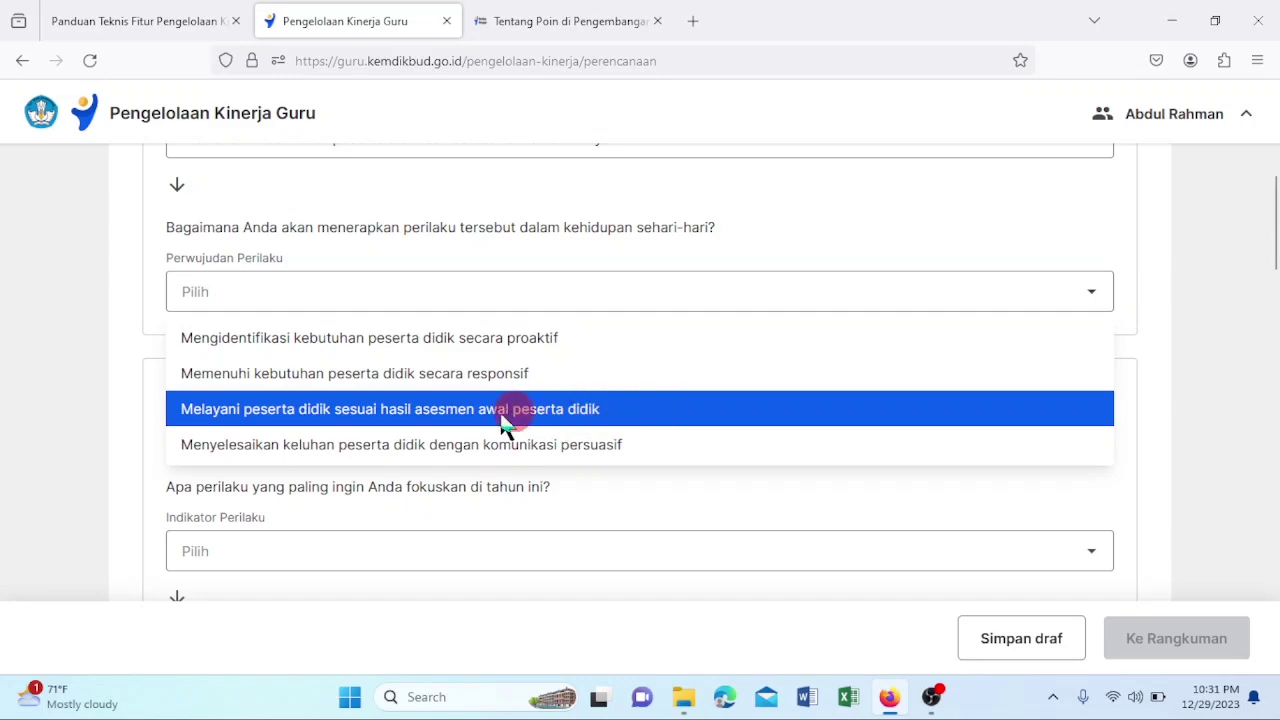
pyautogui.click(605, 412)
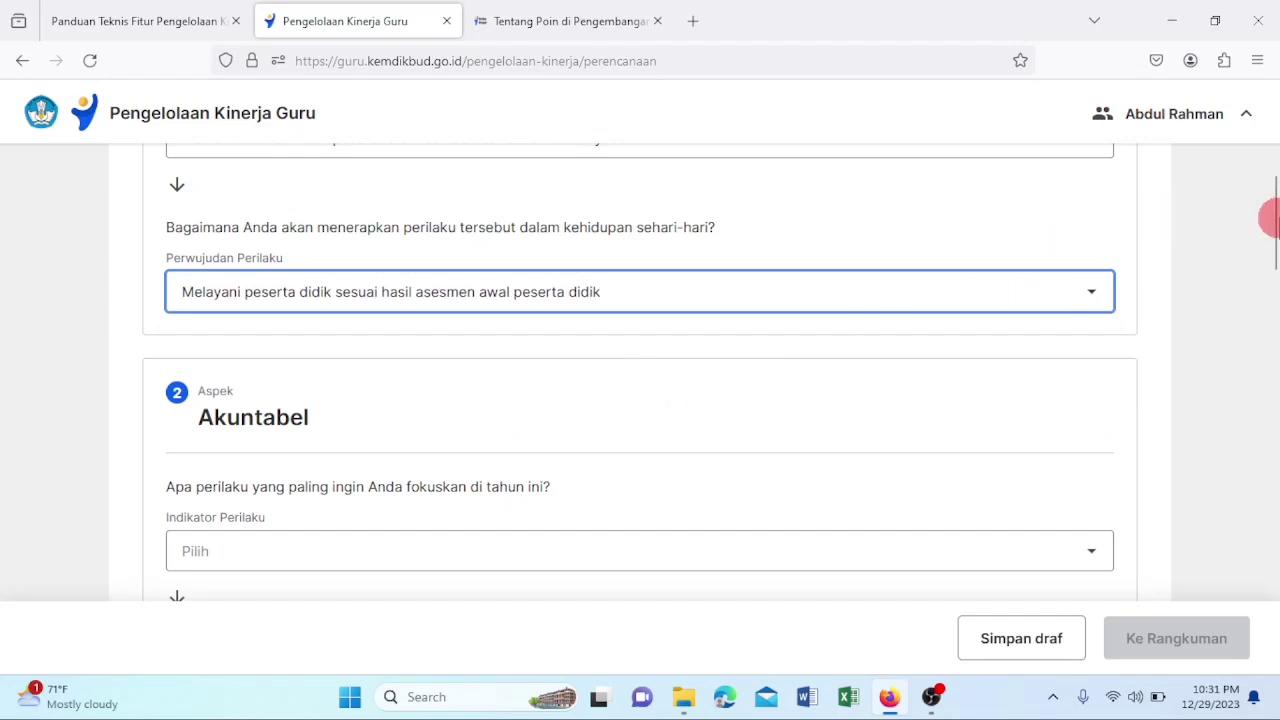
pyautogui.moveTo(1274, 207)
pyautogui.mouseDown()
pyautogui.moveTo(1274, 181)
pyautogui.moveTo(1274, 251)
pyautogui.moveTo(1266, 187)
pyautogui.mouseUp()
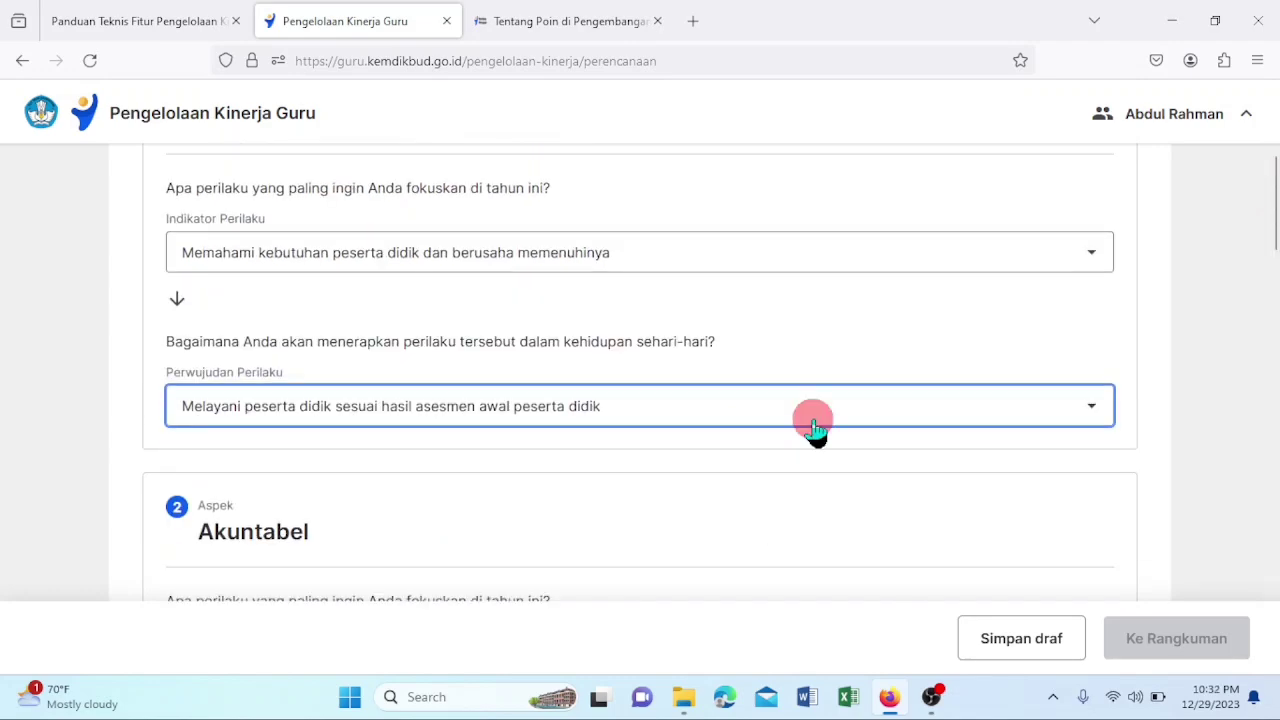
pyautogui.moveTo(1273, 237)
pyautogui.mouseDown()
pyautogui.moveTo(1274, 277)
pyautogui.moveTo(1269, 262)
pyautogui.mouseUp()
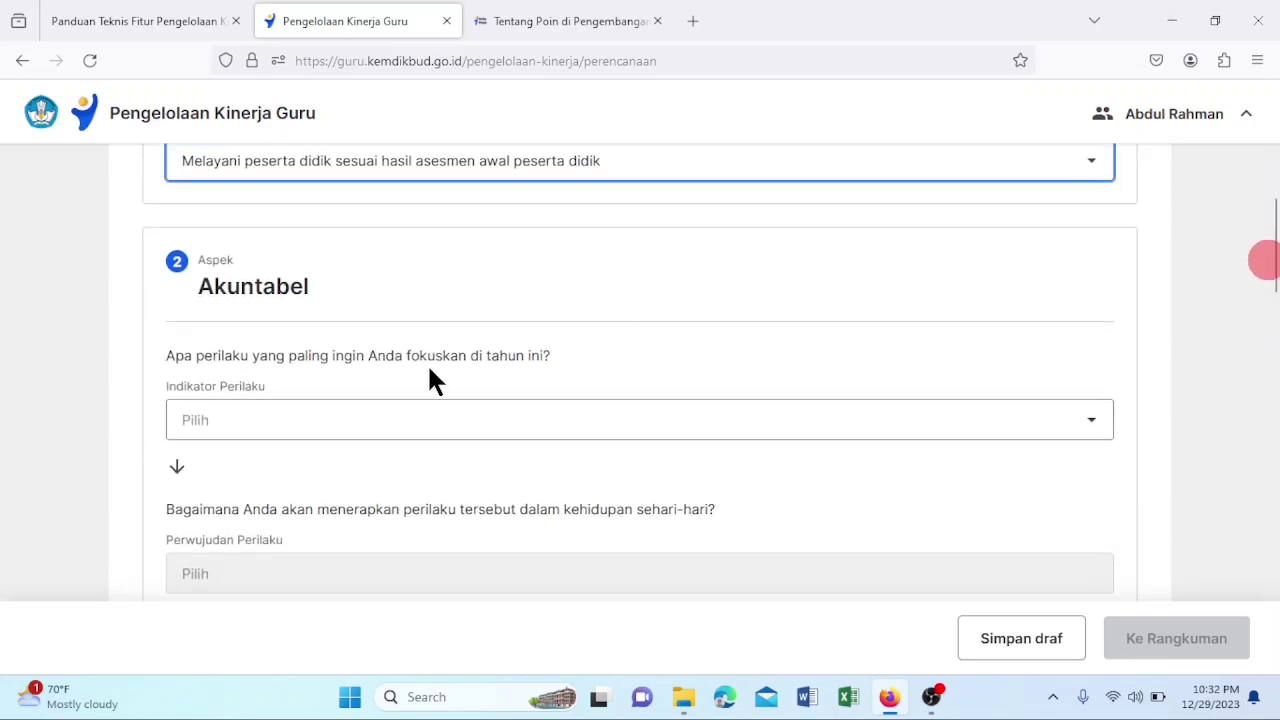
# Set Akuntabel to not misusing authority for personal gain, applied as avoiding conflicts of interest
pyautogui.click(295, 428)
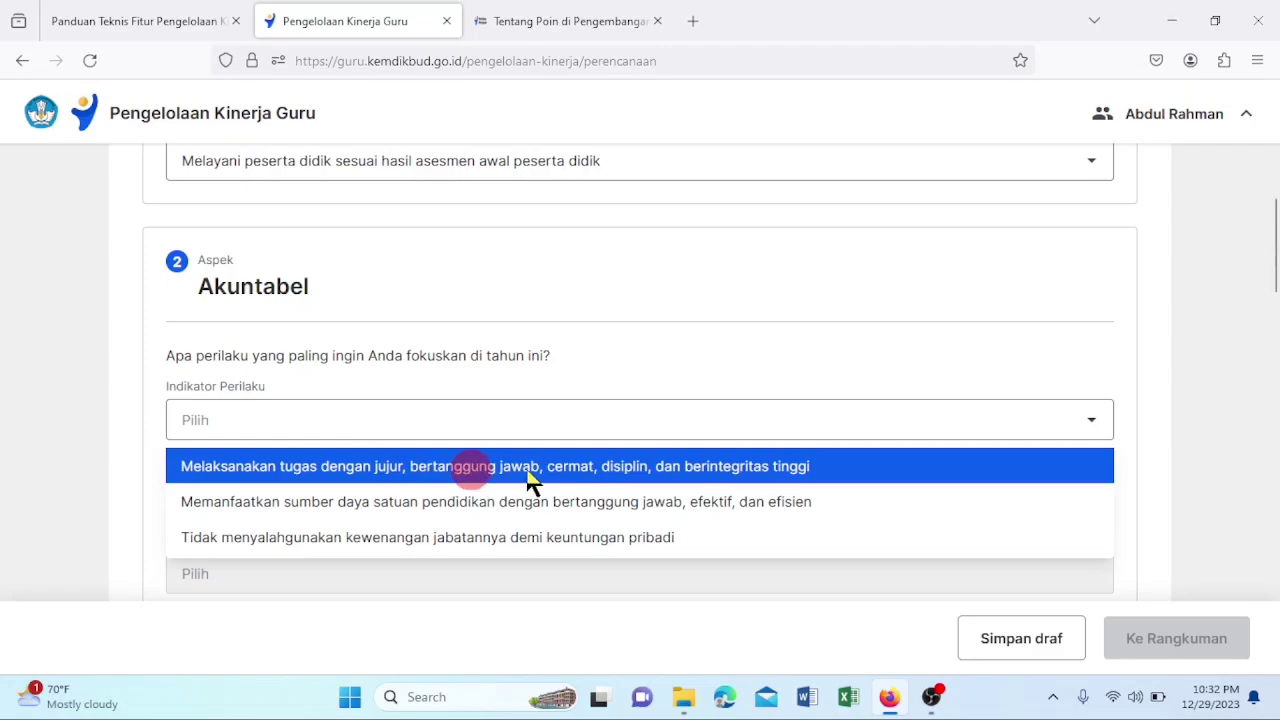
pyautogui.click(556, 530)
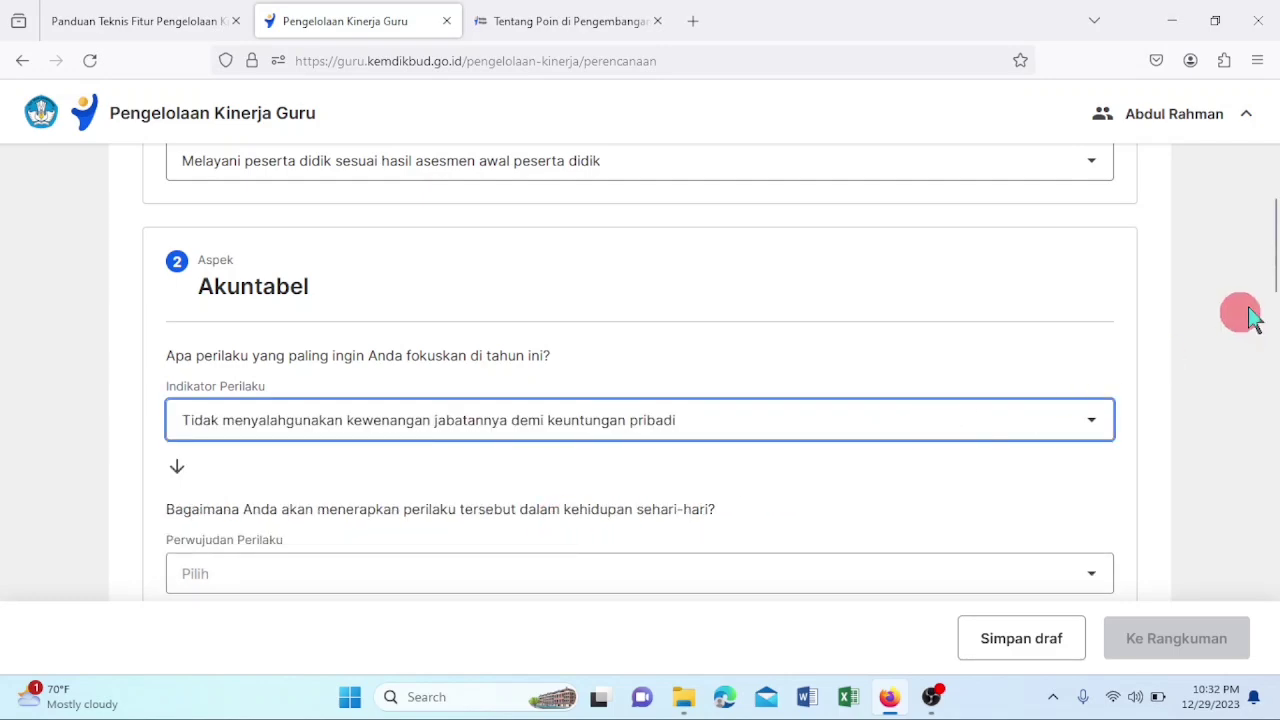
pyautogui.moveTo(1275, 265); pyautogui.dragTo(1270, 294)
pyautogui.click(717, 390)
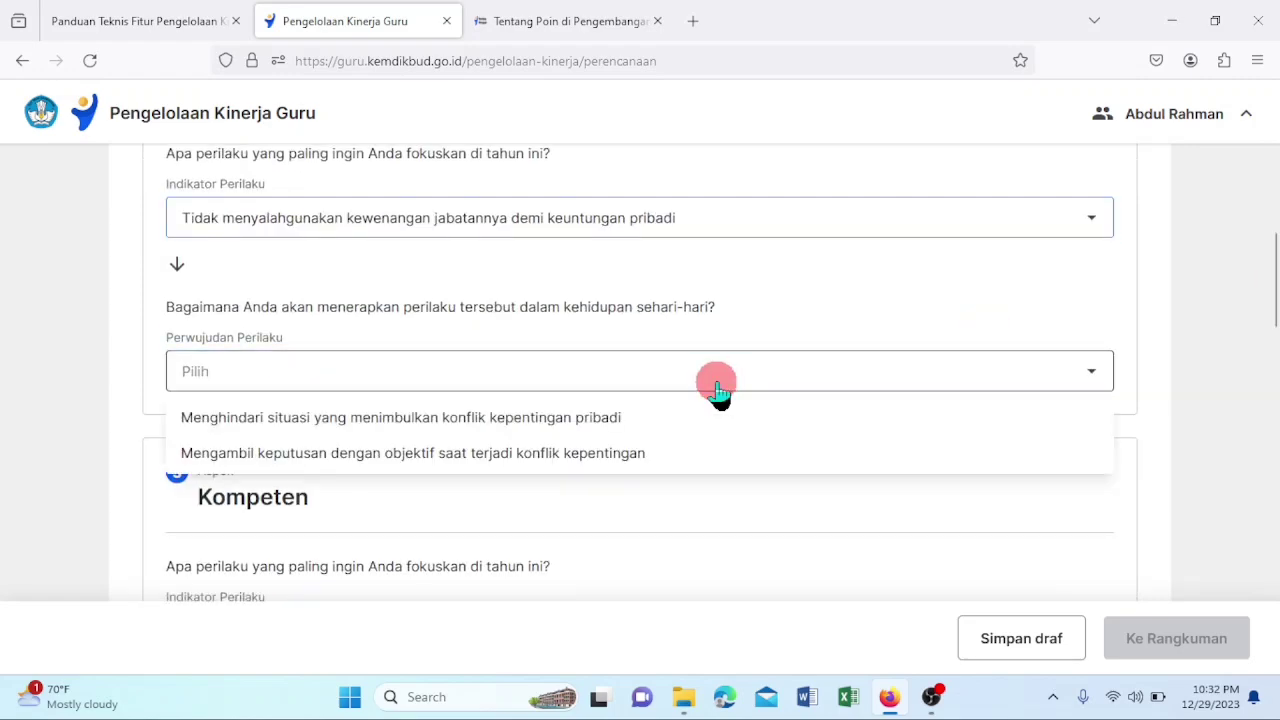
pyautogui.click(545, 425)
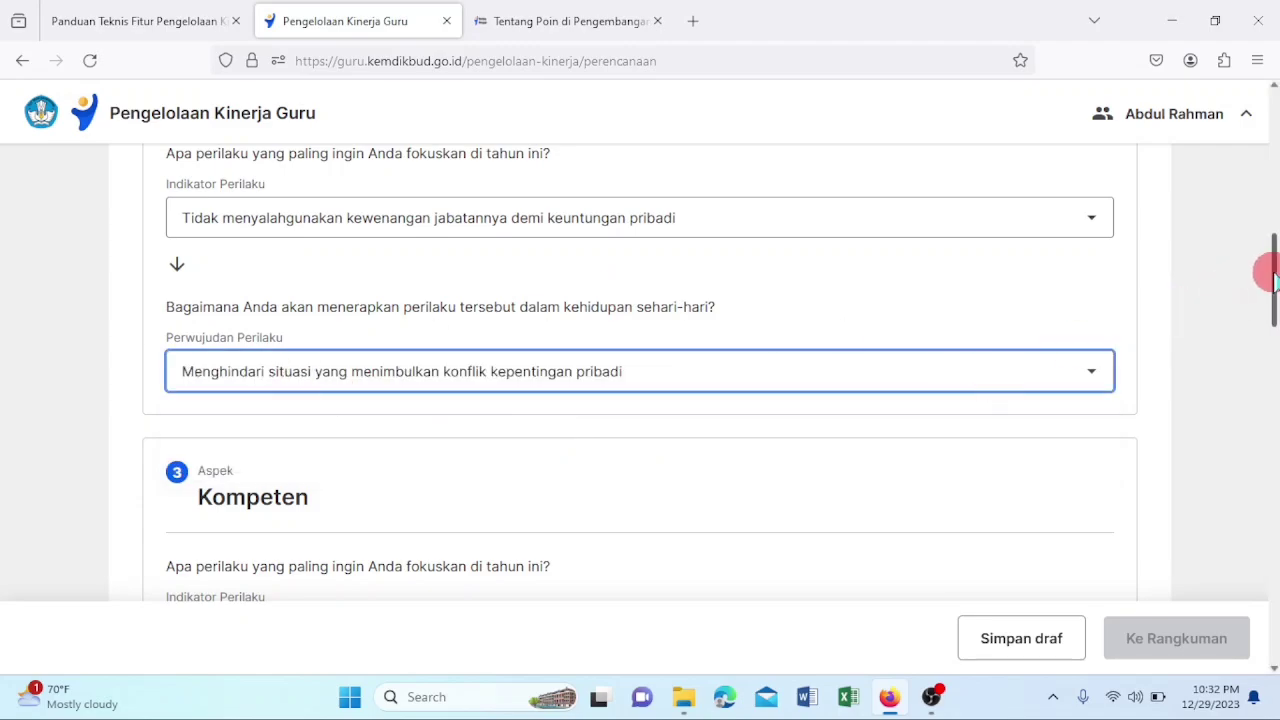
pyautogui.moveTo(1272, 279); pyautogui.dragTo(1268, 330)
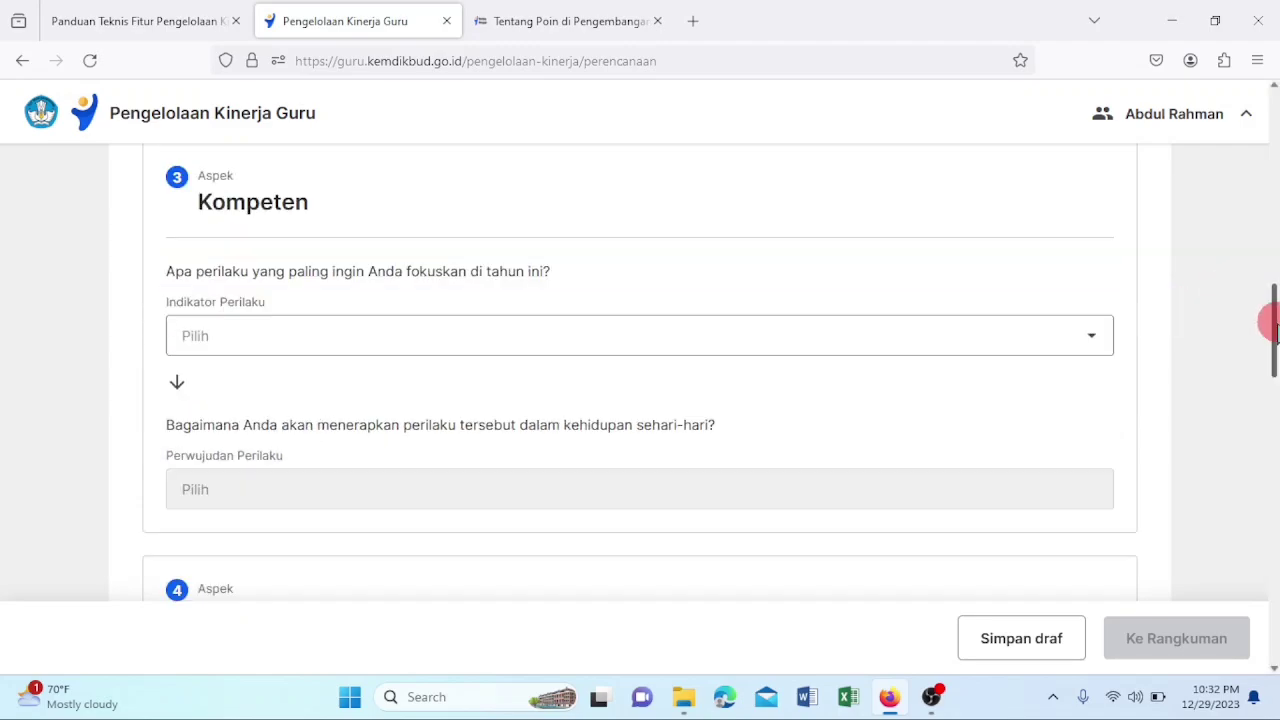
# Set Kompeten to showing adequate competence mastery, applied as being a competent role model for colleagues
pyautogui.click(670, 343)
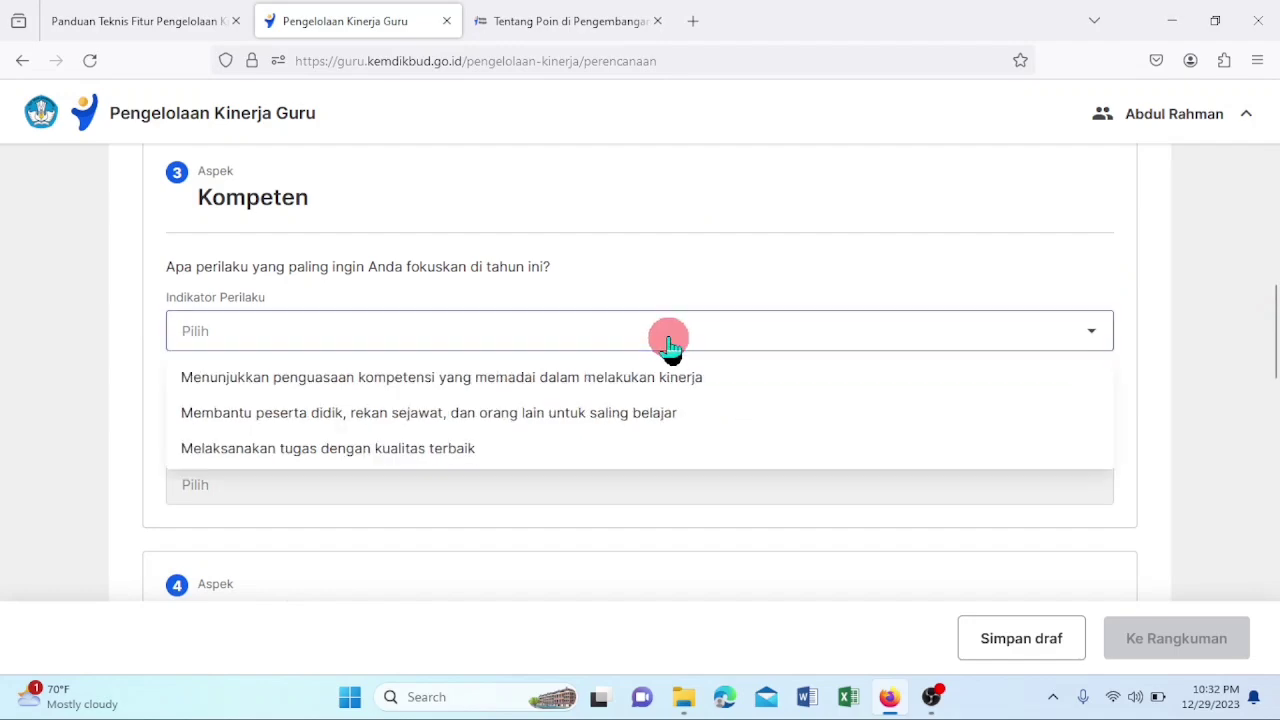
pyautogui.click(540, 385)
pyautogui.click(340, 492)
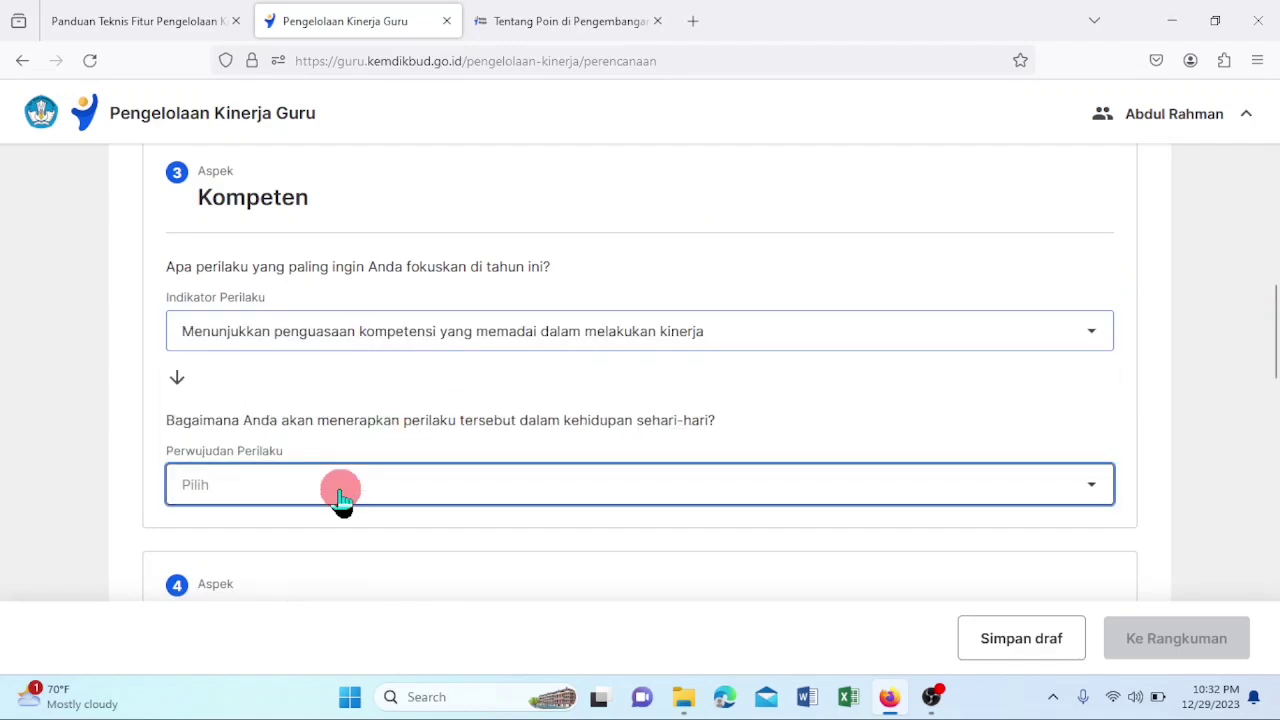
pyautogui.click(303, 527)
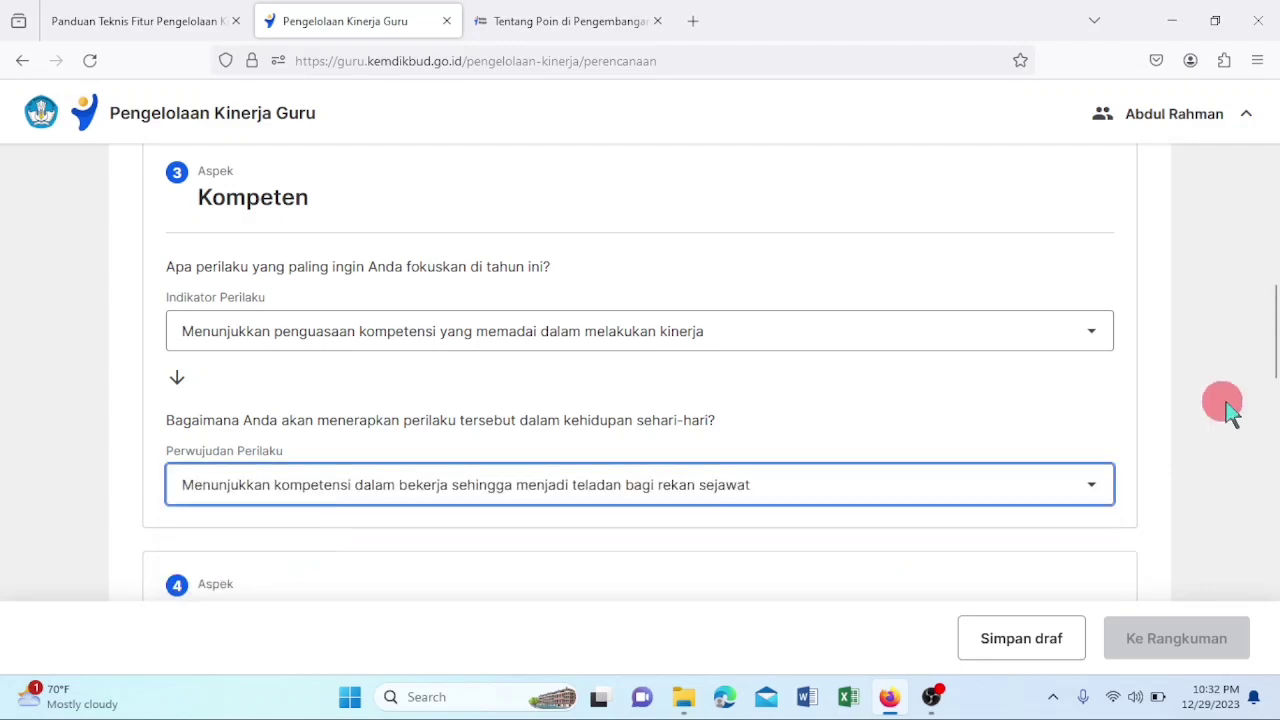
pyautogui.moveTo(1267, 360); pyautogui.dragTo(1268, 423)
# Set Harmonis to helping school members in need, applied as responsively offering them solutions
pyautogui.click(793, 389)
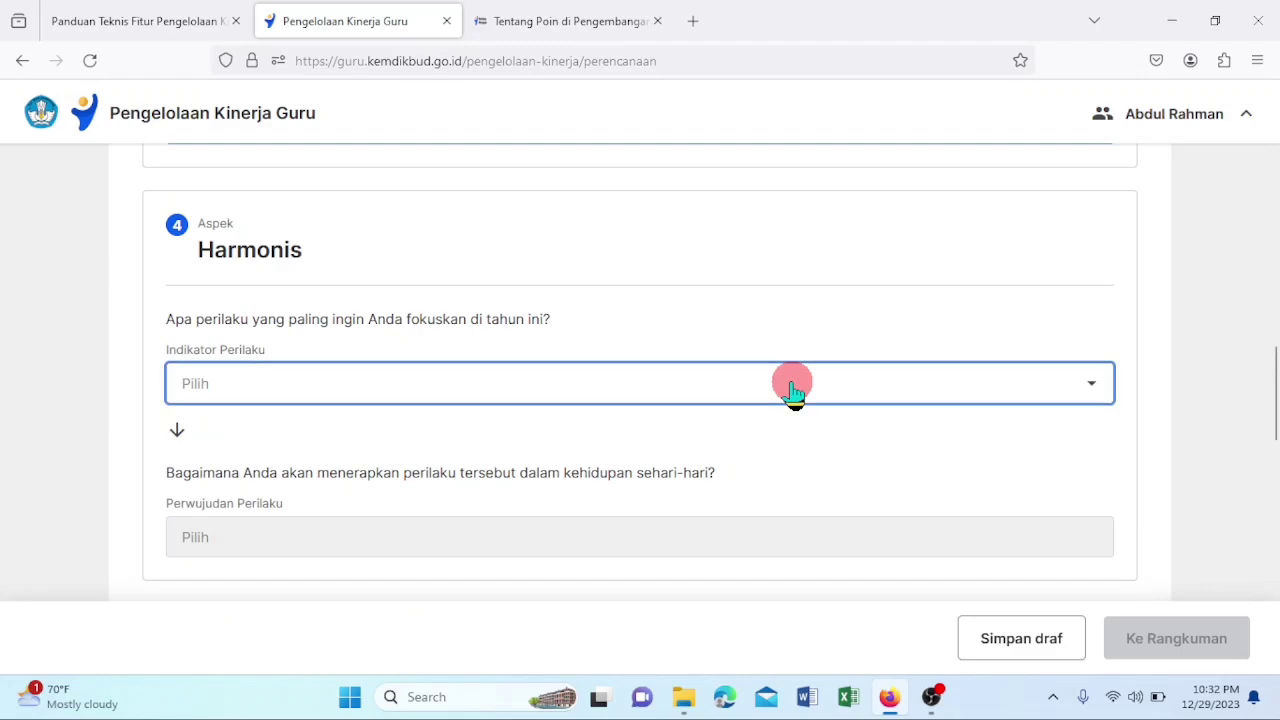
pyautogui.click(348, 461)
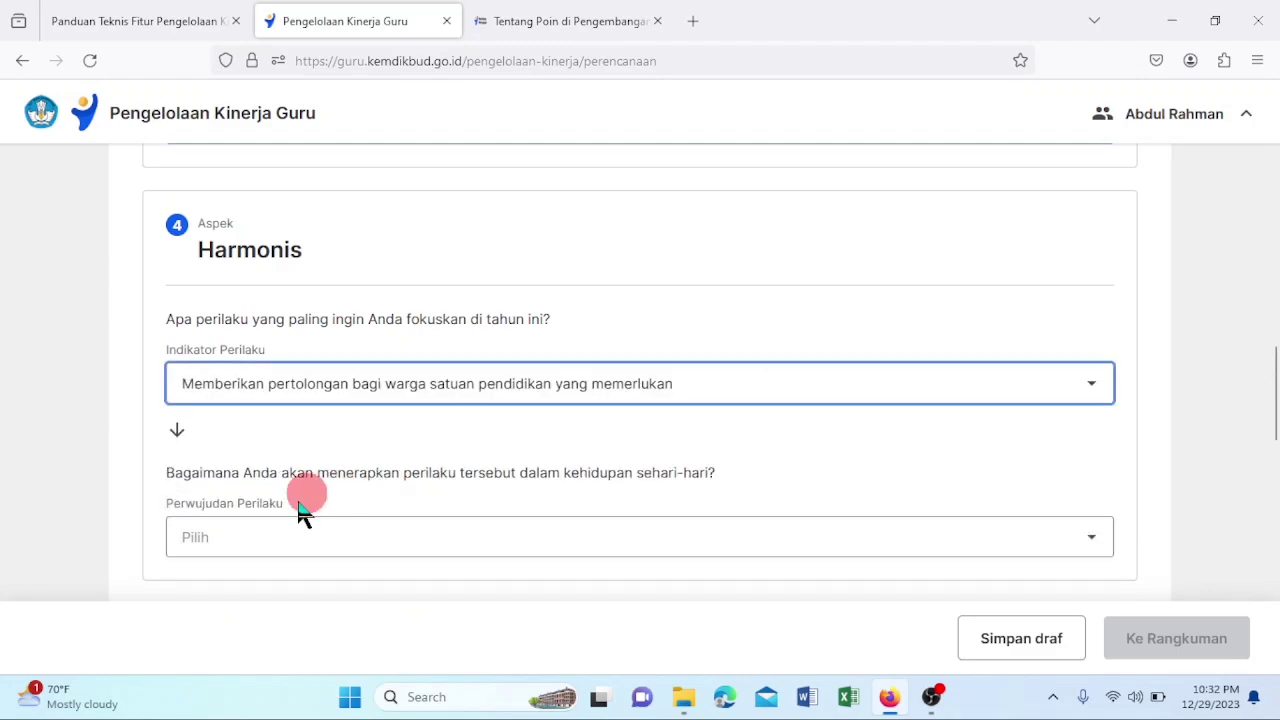
pyautogui.click(266, 534)
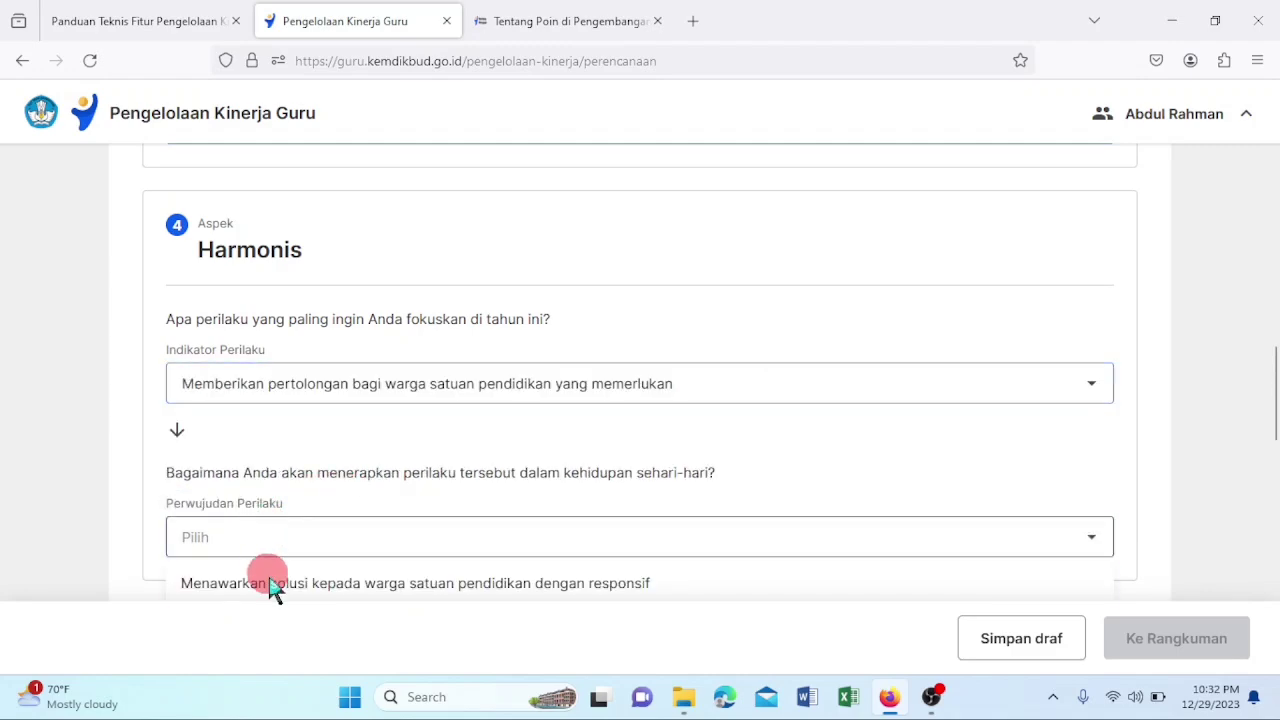
pyautogui.click(272, 585)
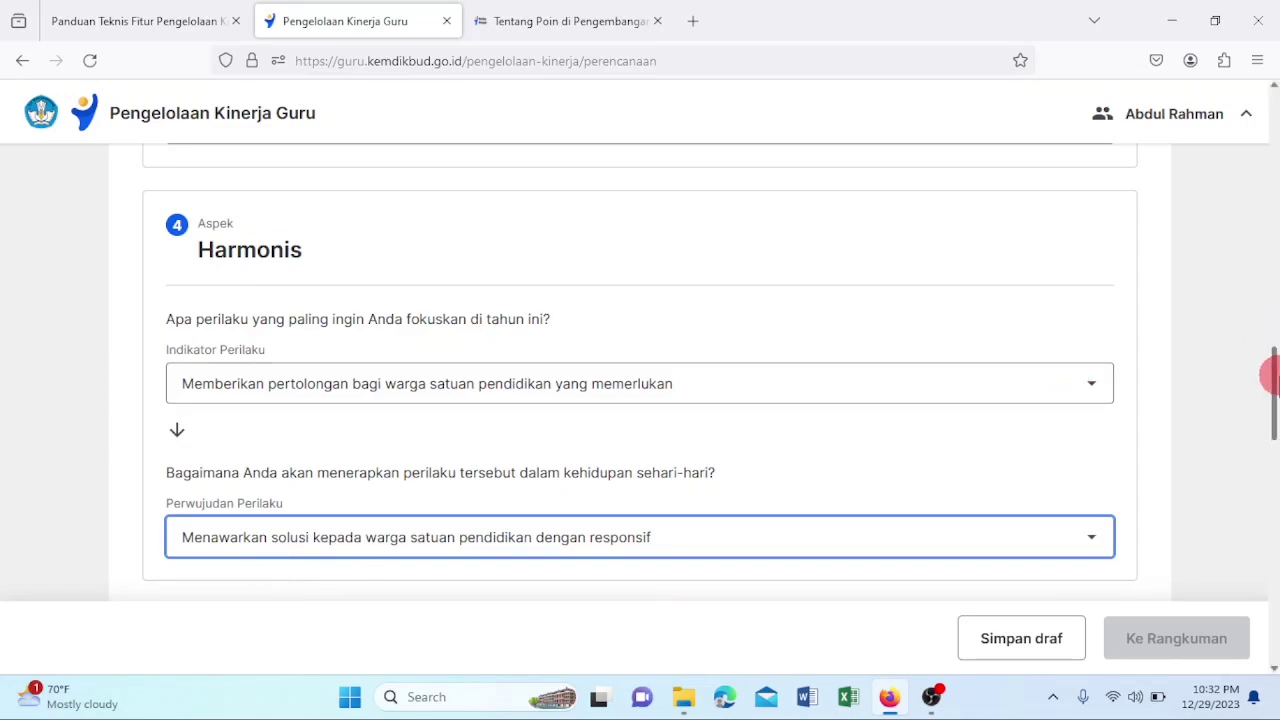
pyautogui.moveTo(1272, 375); pyautogui.dragTo(1271, 430)
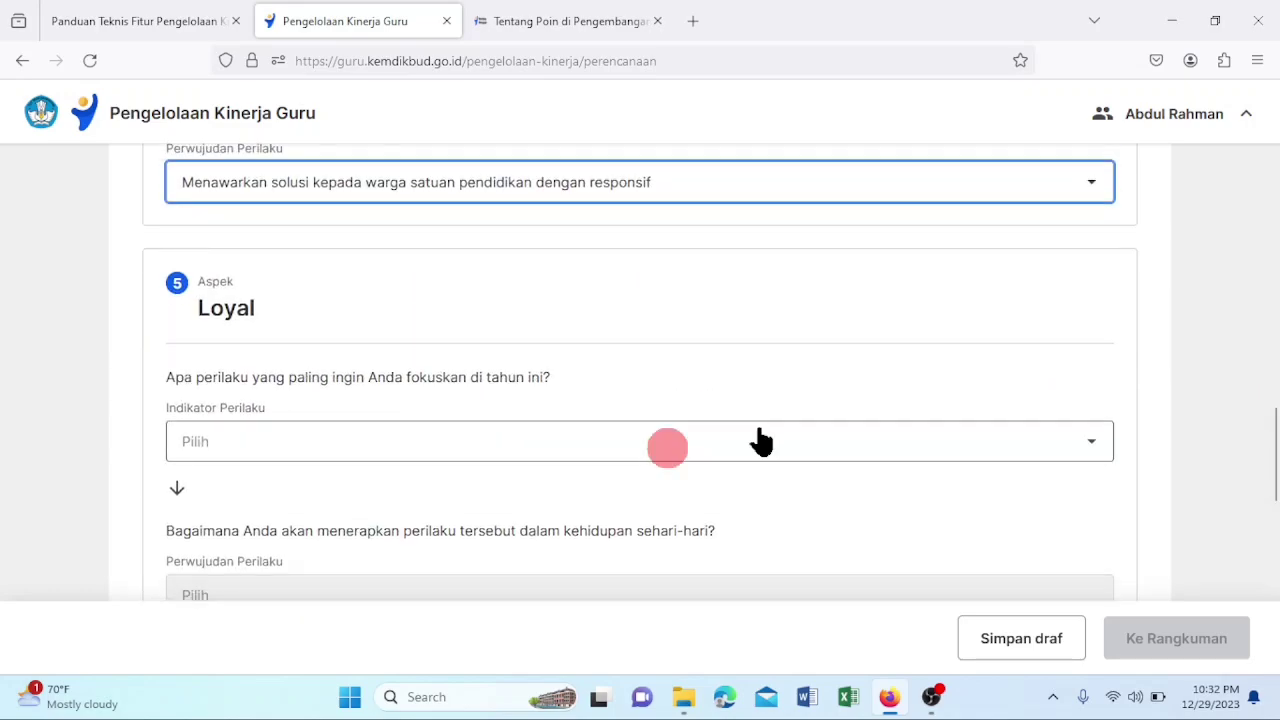
# Set Loyal to upholding morals and regulations, applied as 'Menyebarkan informasi yang mendukung transformasi pembelajaran'
pyautogui.click(664, 452)
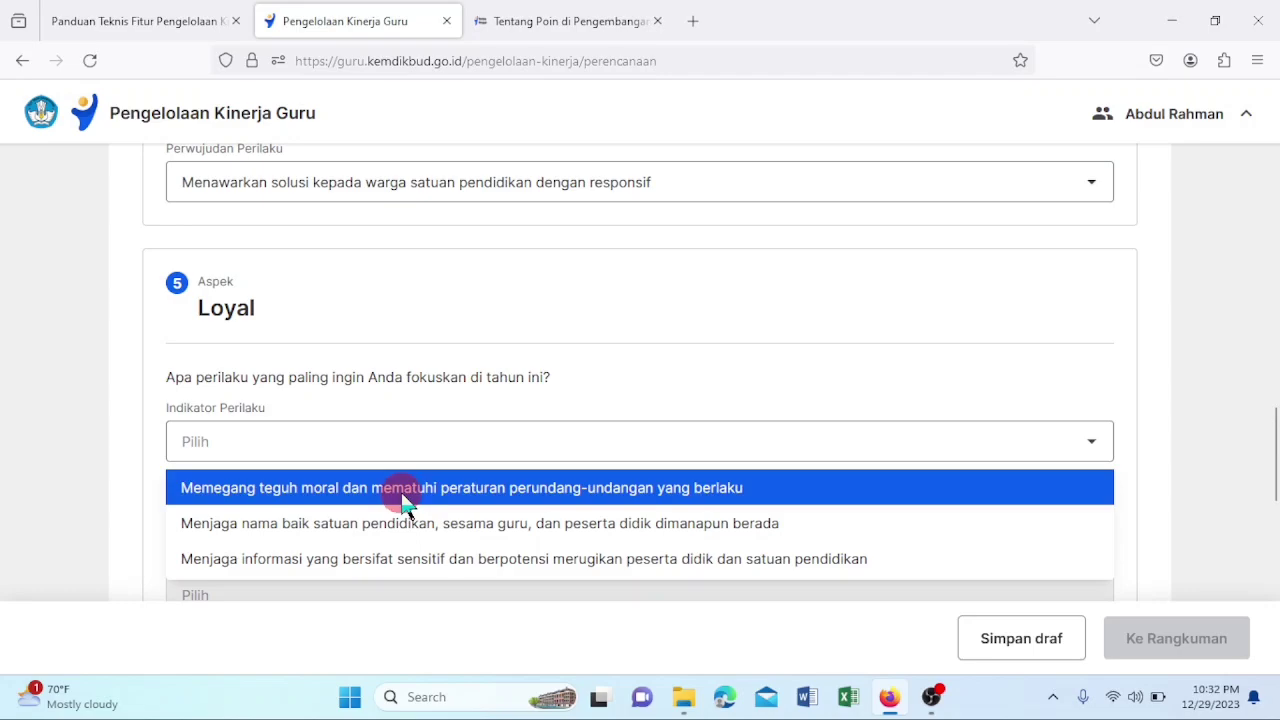
pyautogui.click(405, 497)
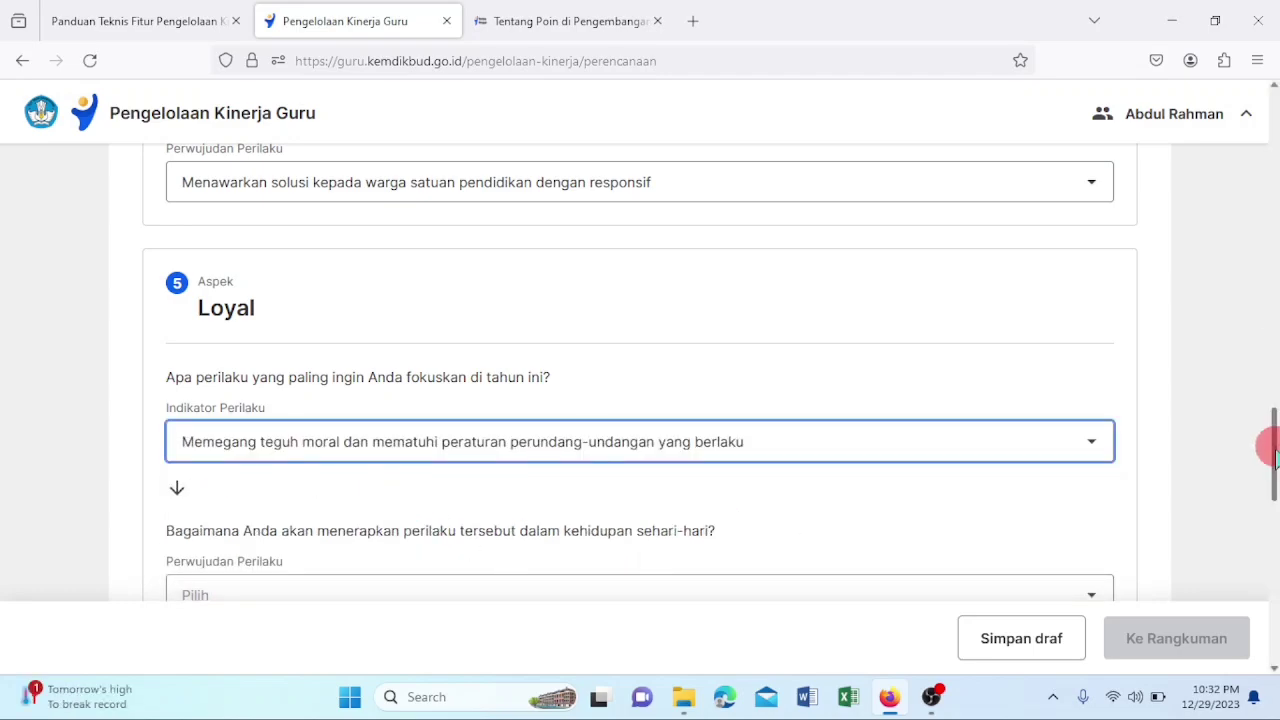
pyautogui.moveTo(1266, 449); pyautogui.dragTo(1274, 492)
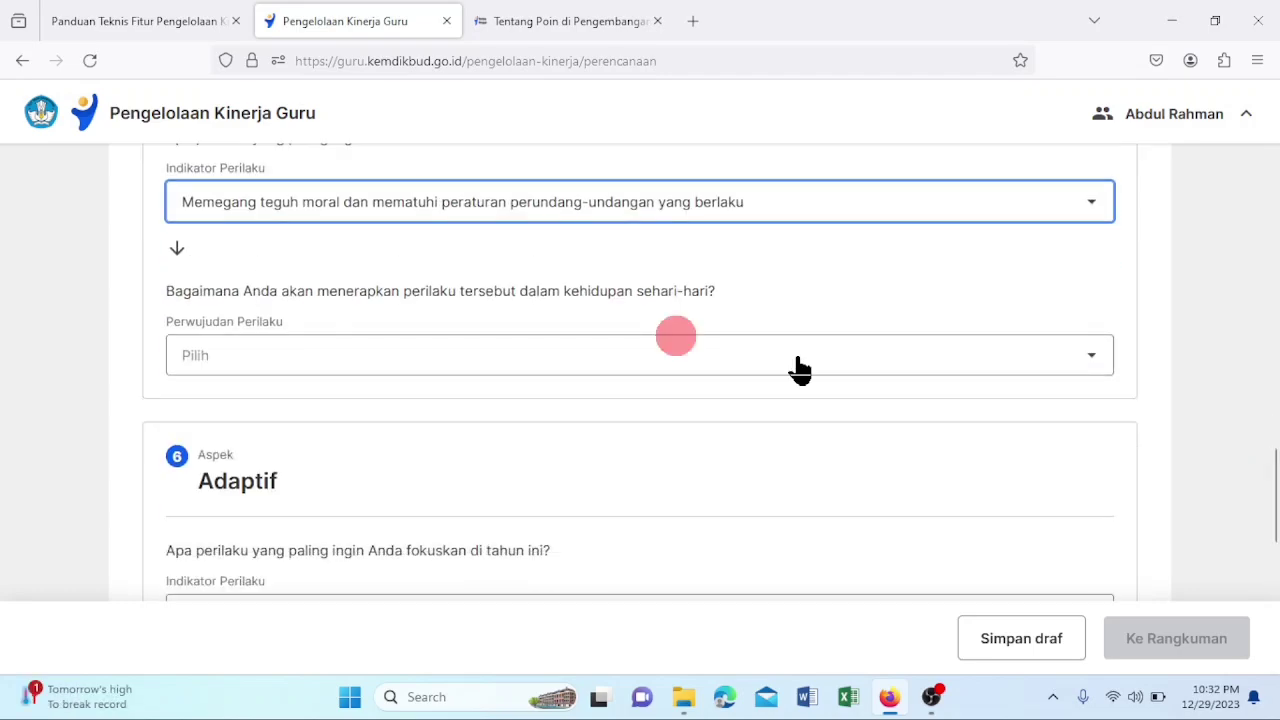
pyautogui.click(677, 367)
pyautogui.click(471, 438)
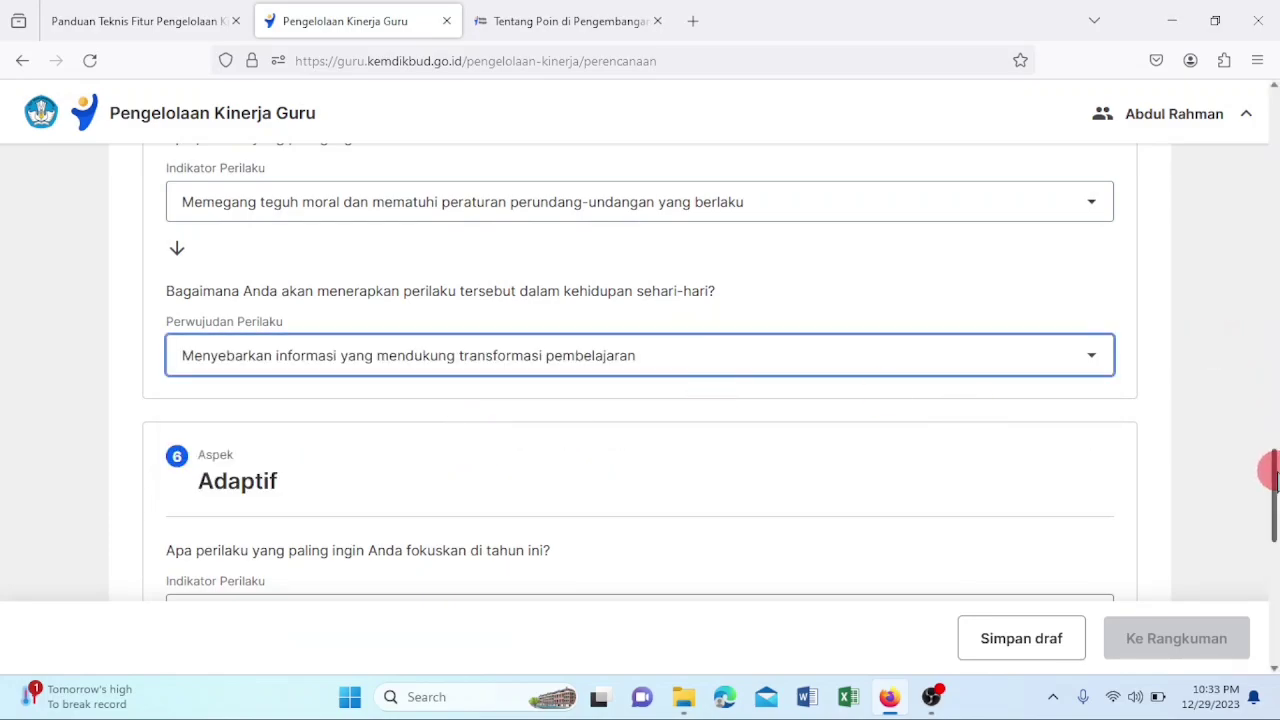
pyautogui.moveTo(1274, 478); pyautogui.dragTo(1274, 505)
pyautogui.click(612, 437)
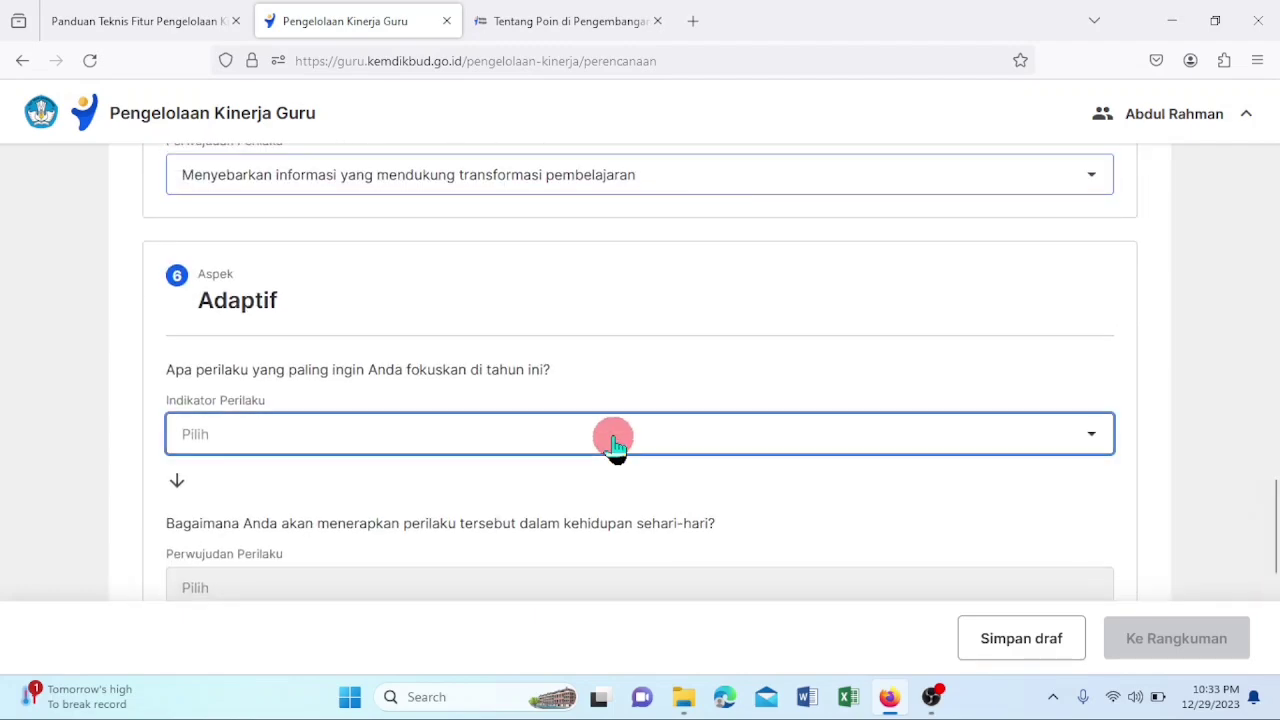
# Pick the Adaptif indicator and apply it as 'Menyesuaikan diri di berbagai lingkungan kerja'
pyautogui.click(312, 490)
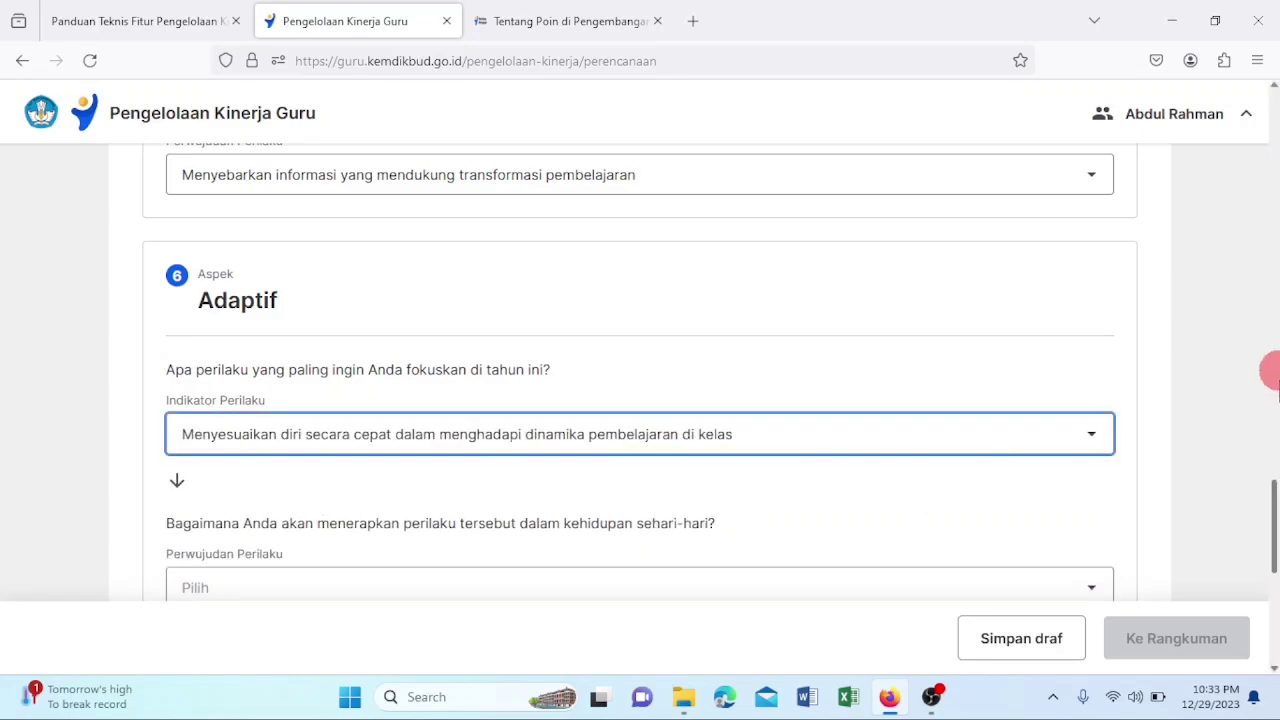
pyautogui.moveTo(1270, 517); pyautogui.dragTo(1271, 557)
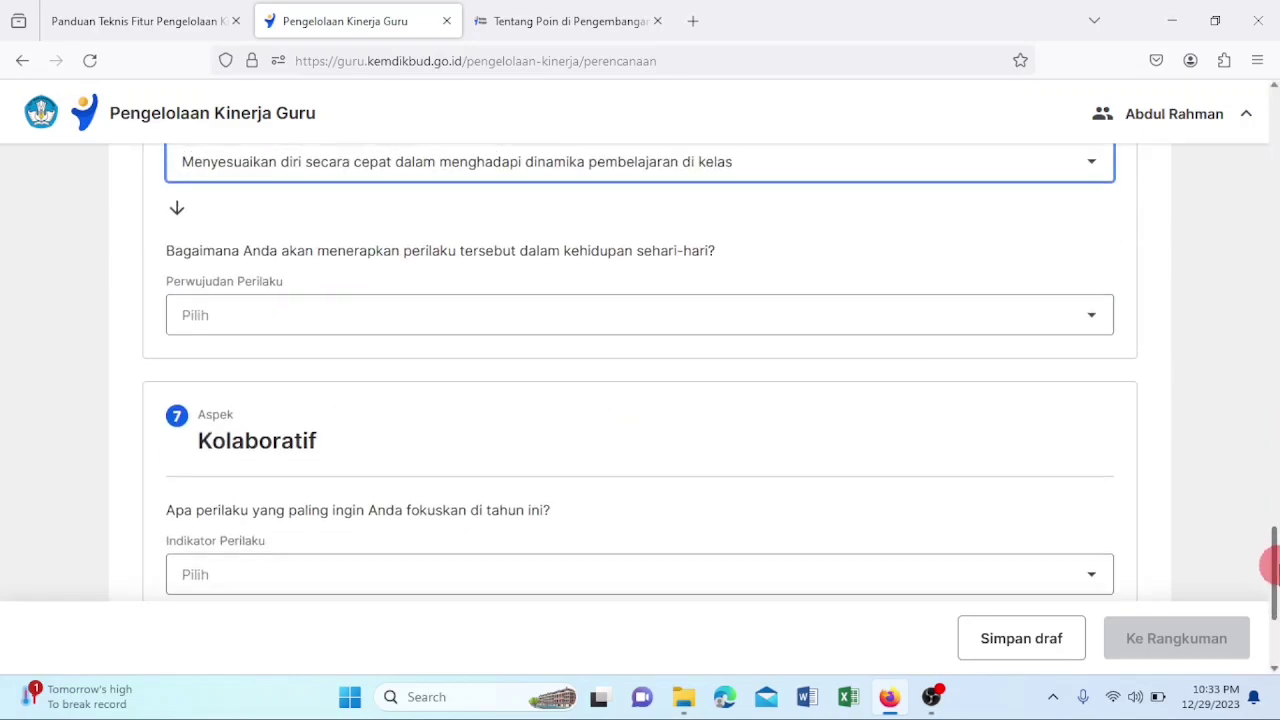
pyautogui.click(707, 315)
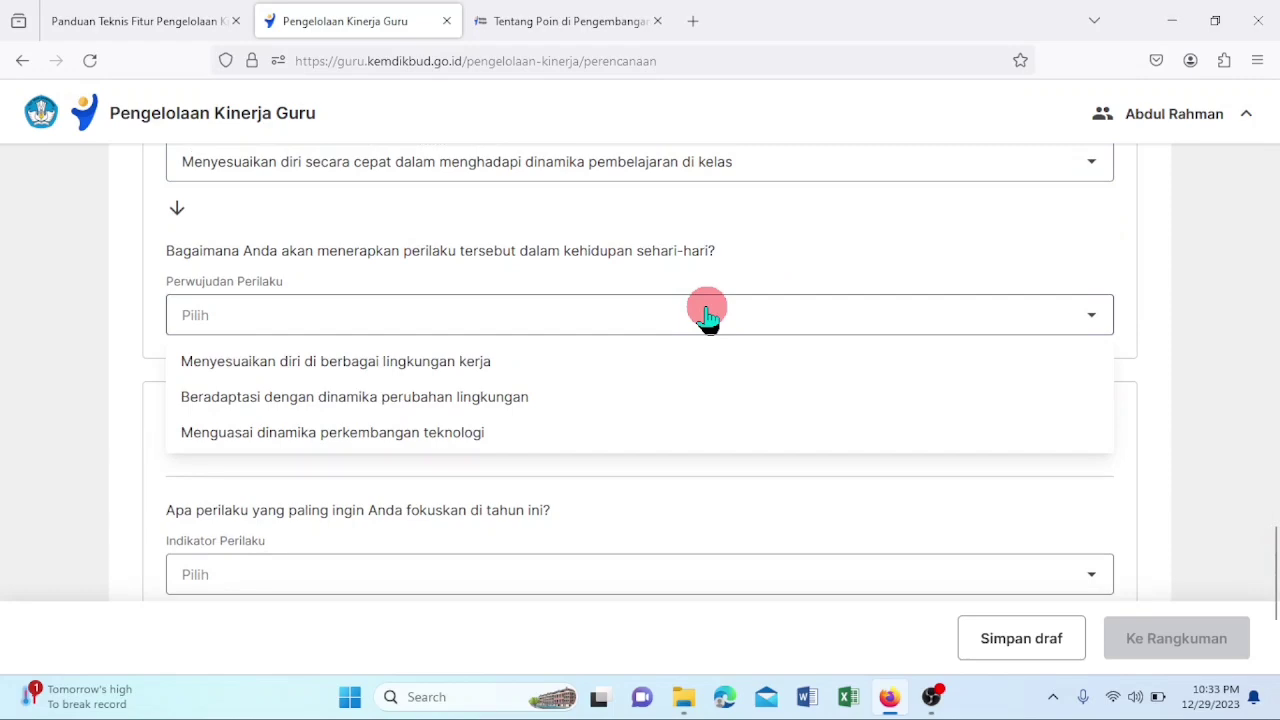
pyautogui.click(424, 362)
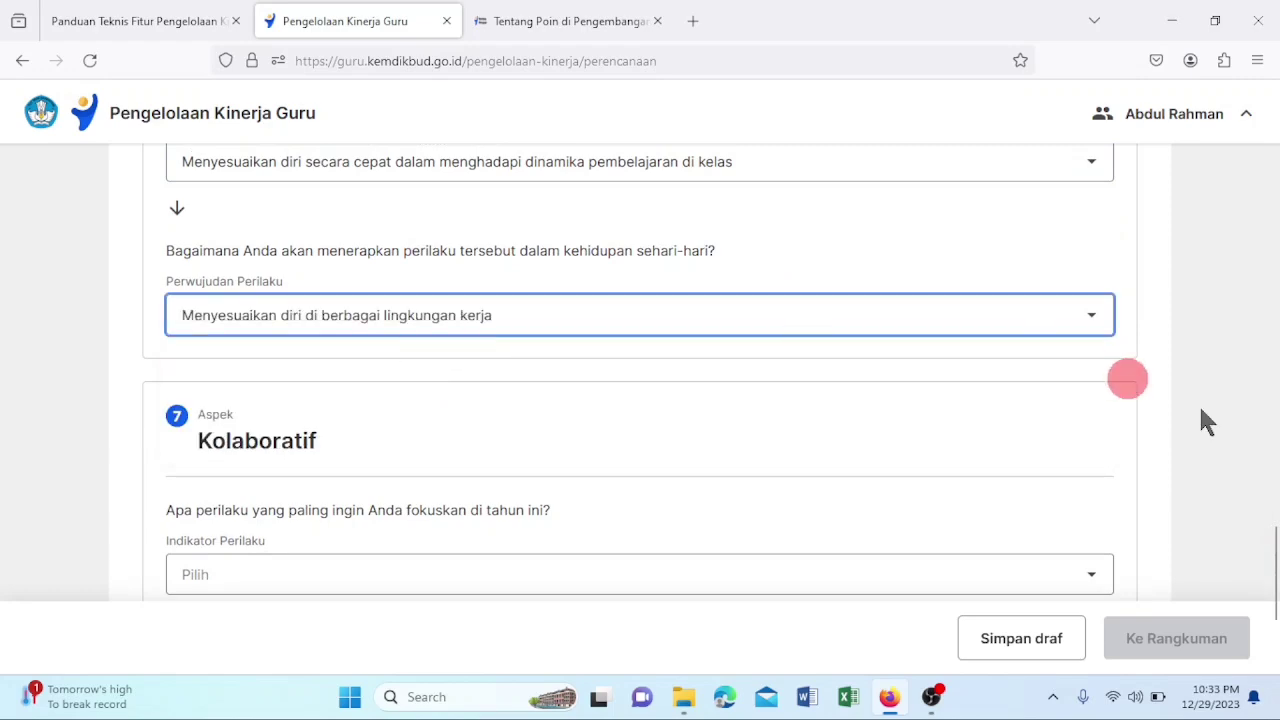
pyautogui.moveTo(1272, 545); pyautogui.dragTo(1272, 570)
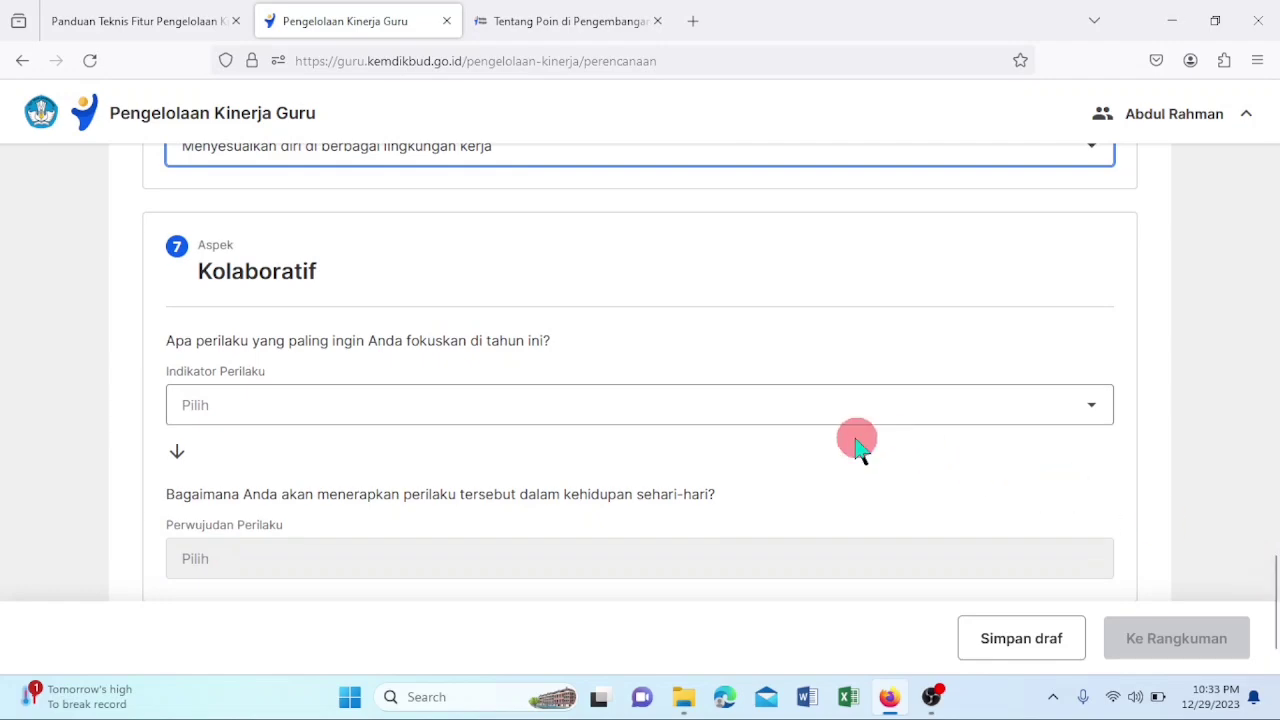
# Set Kolaboratif to its first indicator, applied as 'Menerima pendapat dan saran dalam menyelesaikan tugas'
pyautogui.click(483, 418)
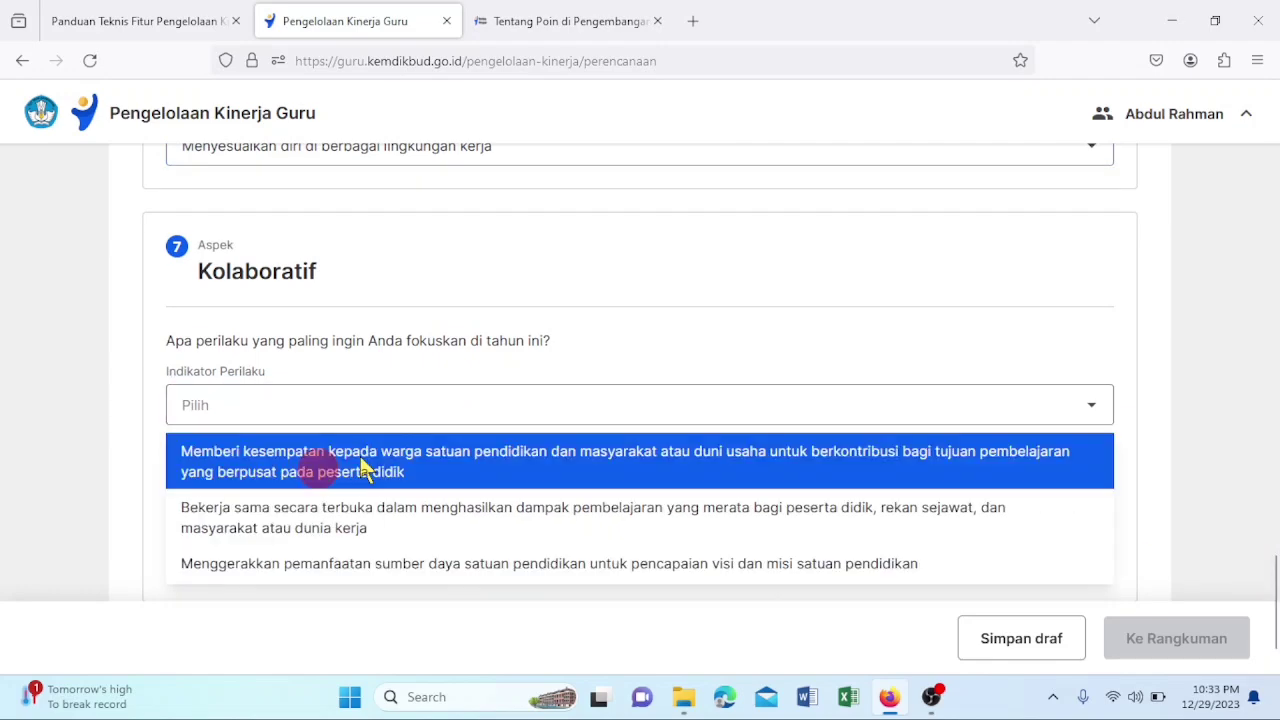
pyautogui.click(318, 478)
pyautogui.click(387, 584)
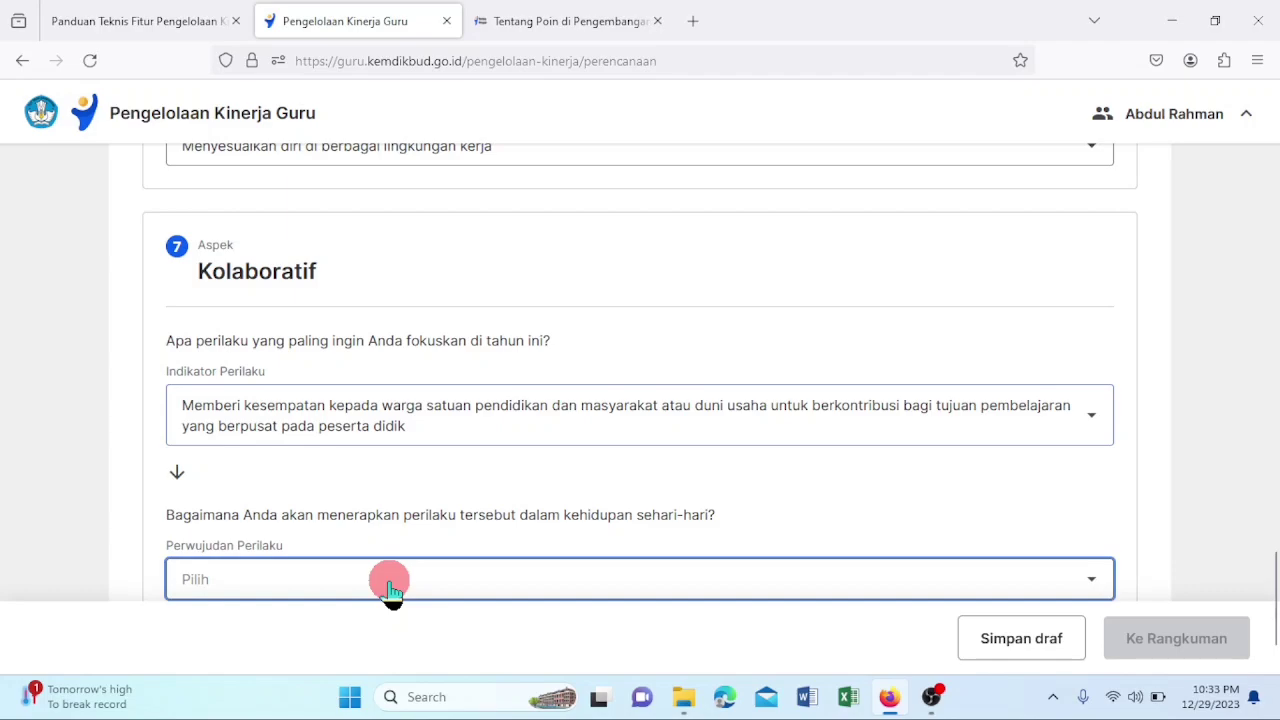
pyautogui.moveTo(1274, 582); pyautogui.dragTo(1275, 655)
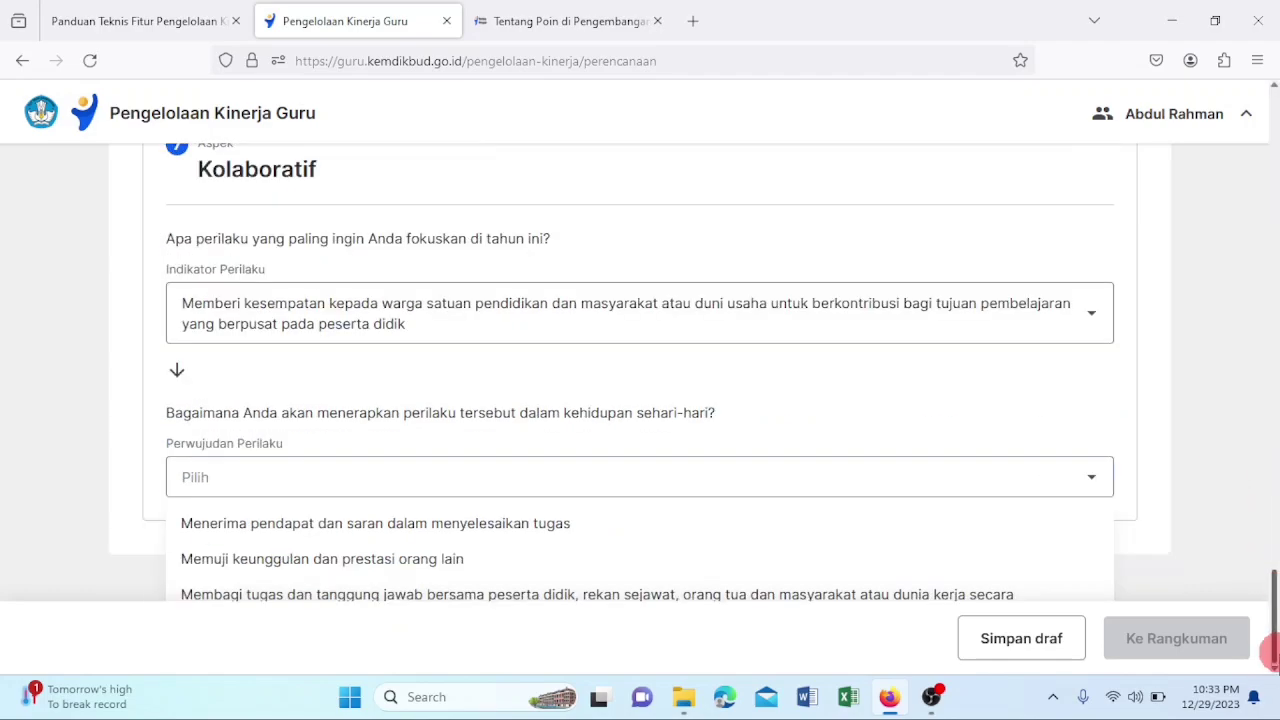
pyautogui.click(586, 526)
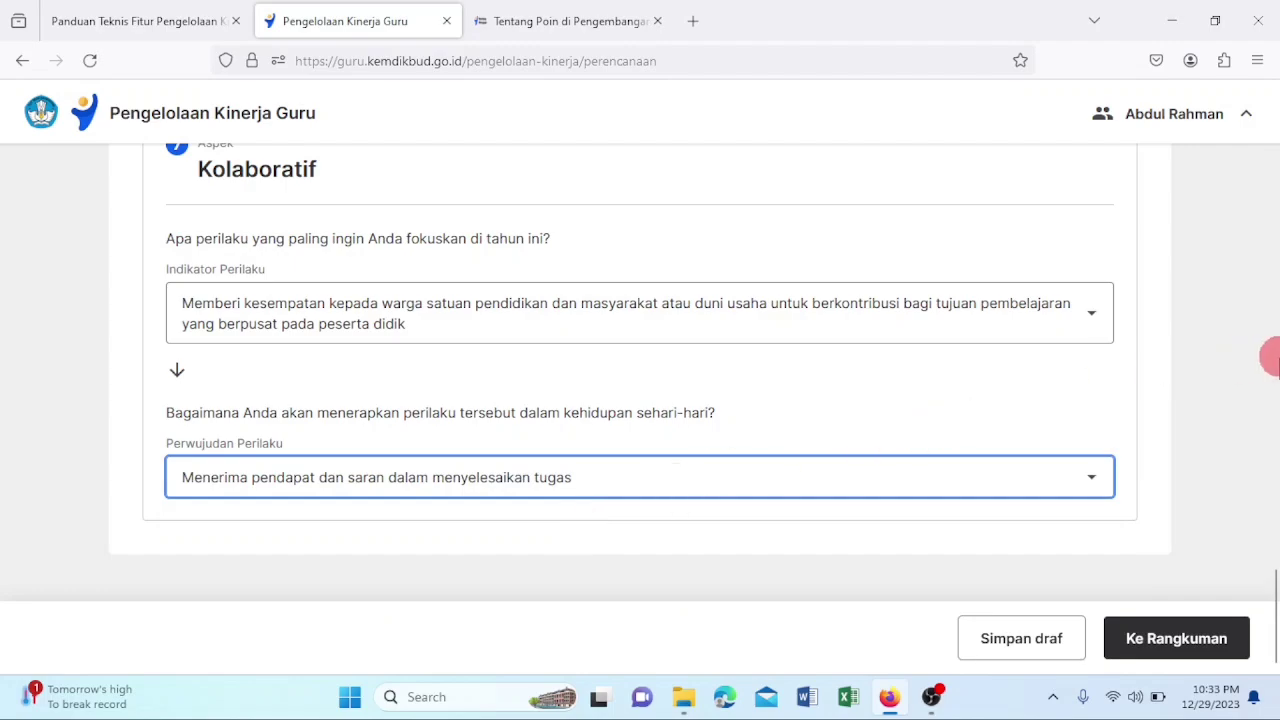
pyautogui.moveTo(1274, 590)
pyautogui.mouseDown()
pyautogui.moveTo(1266, 145)
pyautogui.moveTo(1274, 602)
pyautogui.mouseUp()
pyautogui.click(1178, 650)
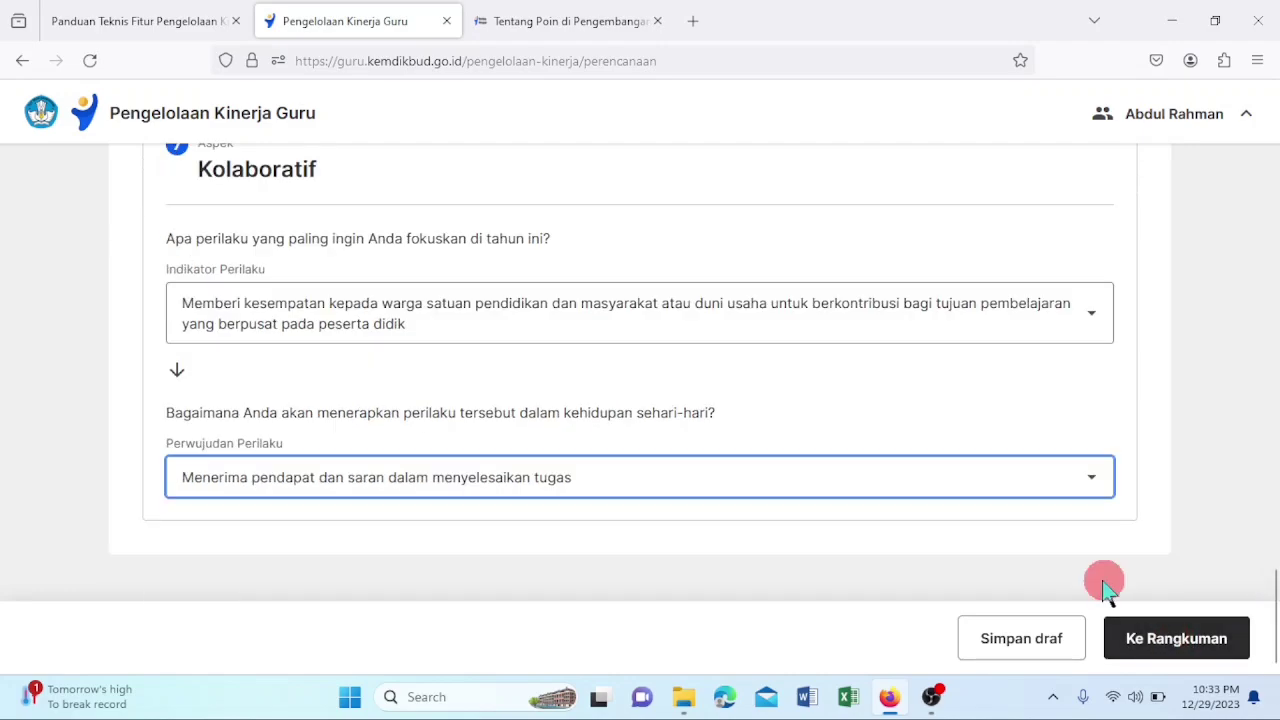
# Confirm the Rangkuman page and scroll through its work results and seven Perilaku Kerja aspects
pyautogui.click(1172, 650)
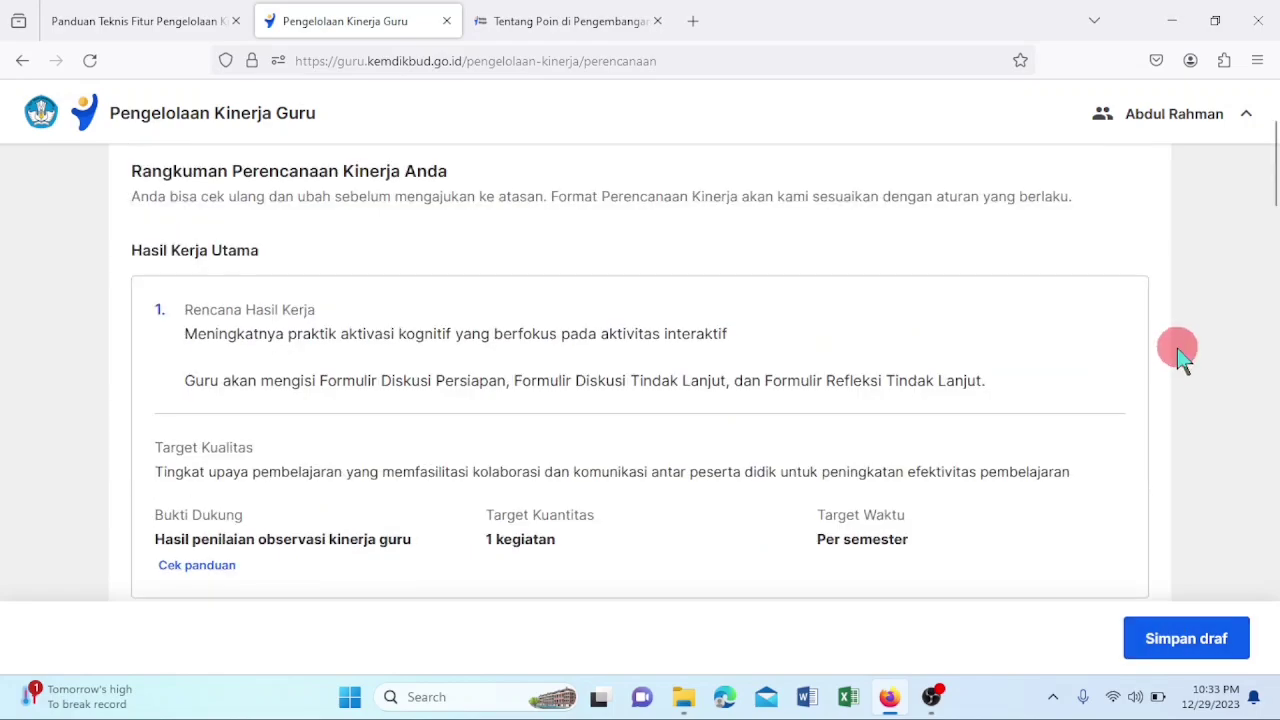
pyautogui.moveTo(1268, 172); pyautogui.dragTo(1272, 58)
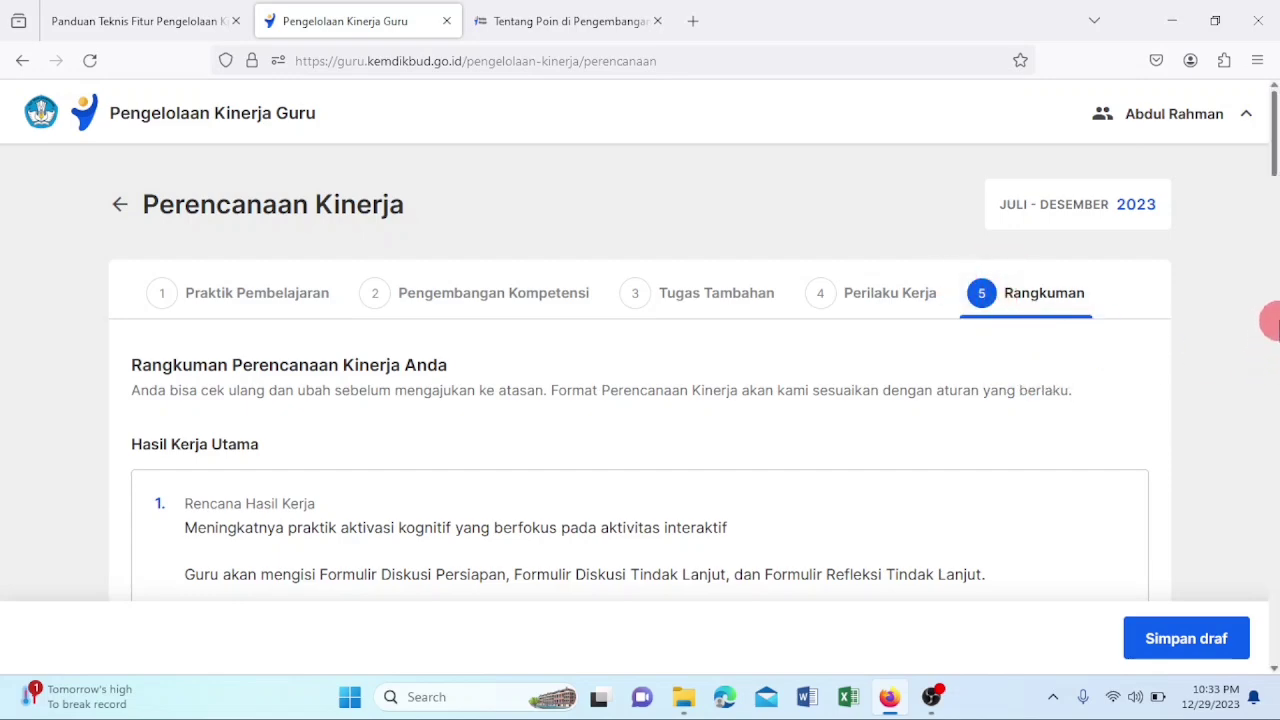
pyautogui.moveTo(1274, 168); pyautogui.dragTo(1272, 212)
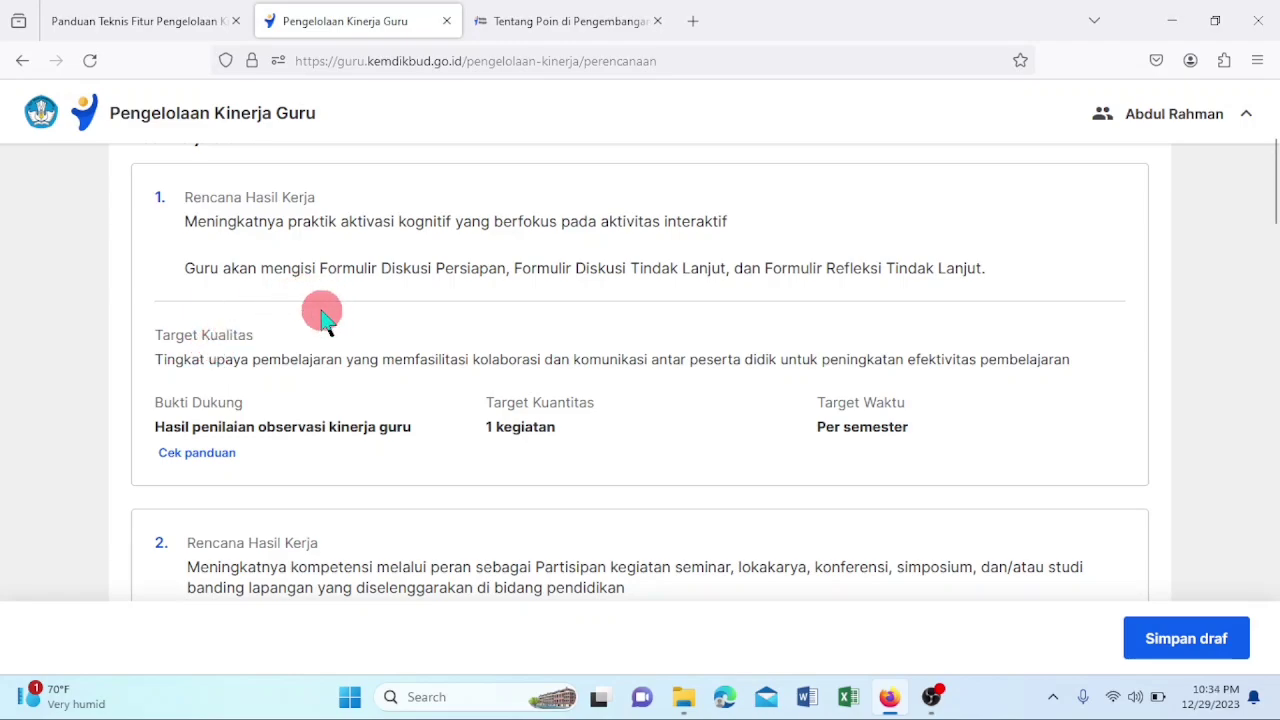
pyautogui.moveTo(1274, 201); pyautogui.dragTo(1271, 466)
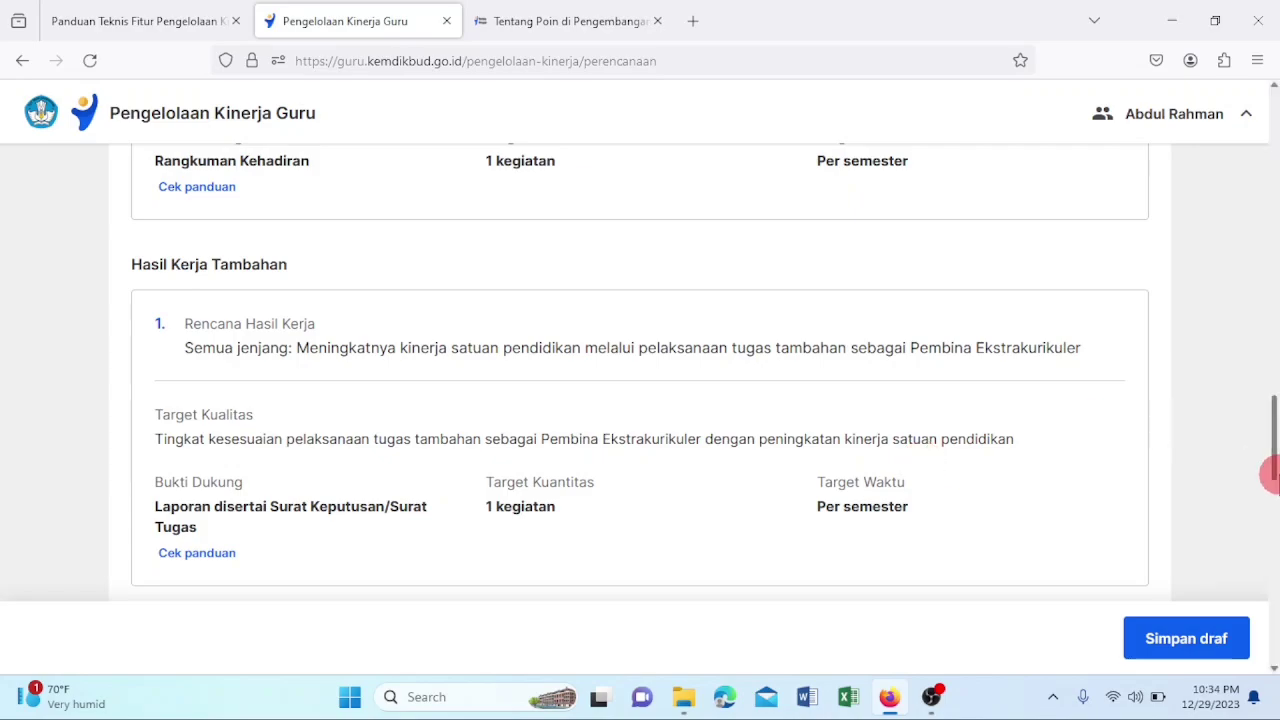
pyautogui.moveTo(1270, 462); pyautogui.dragTo(1270, 598)
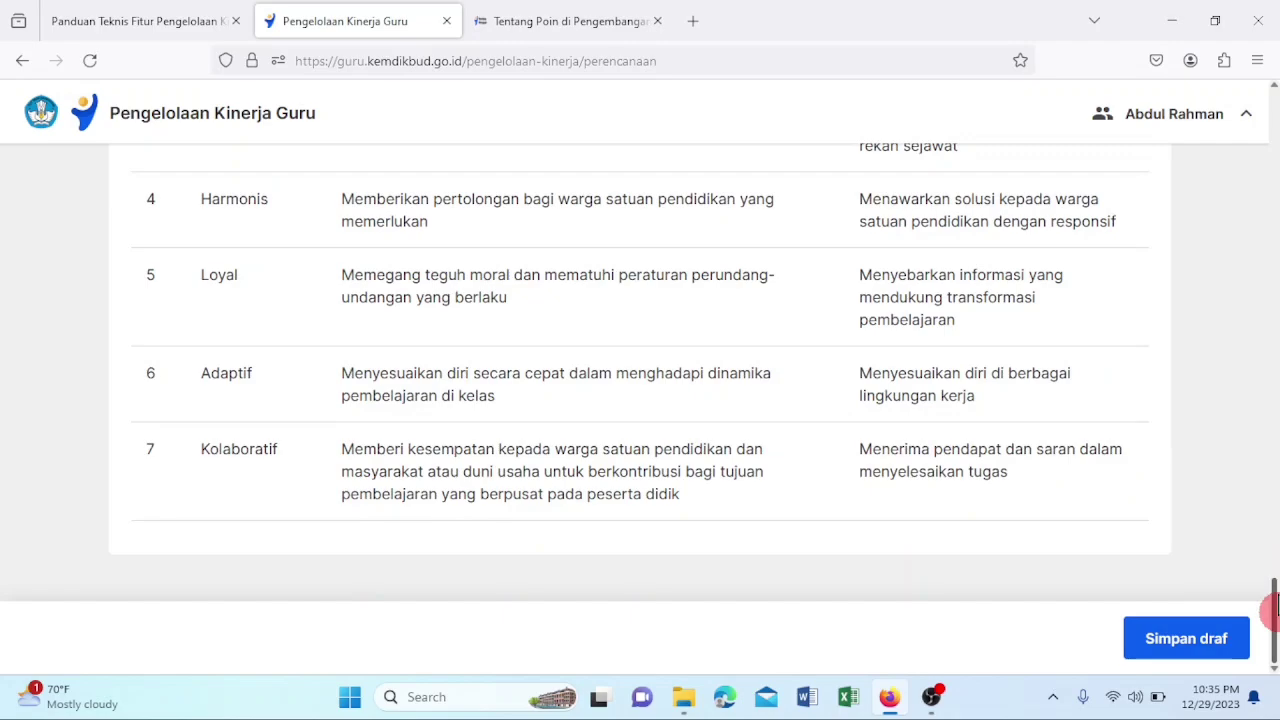
pyautogui.moveTo(1270, 598); pyautogui.dragTo(1270, 190)
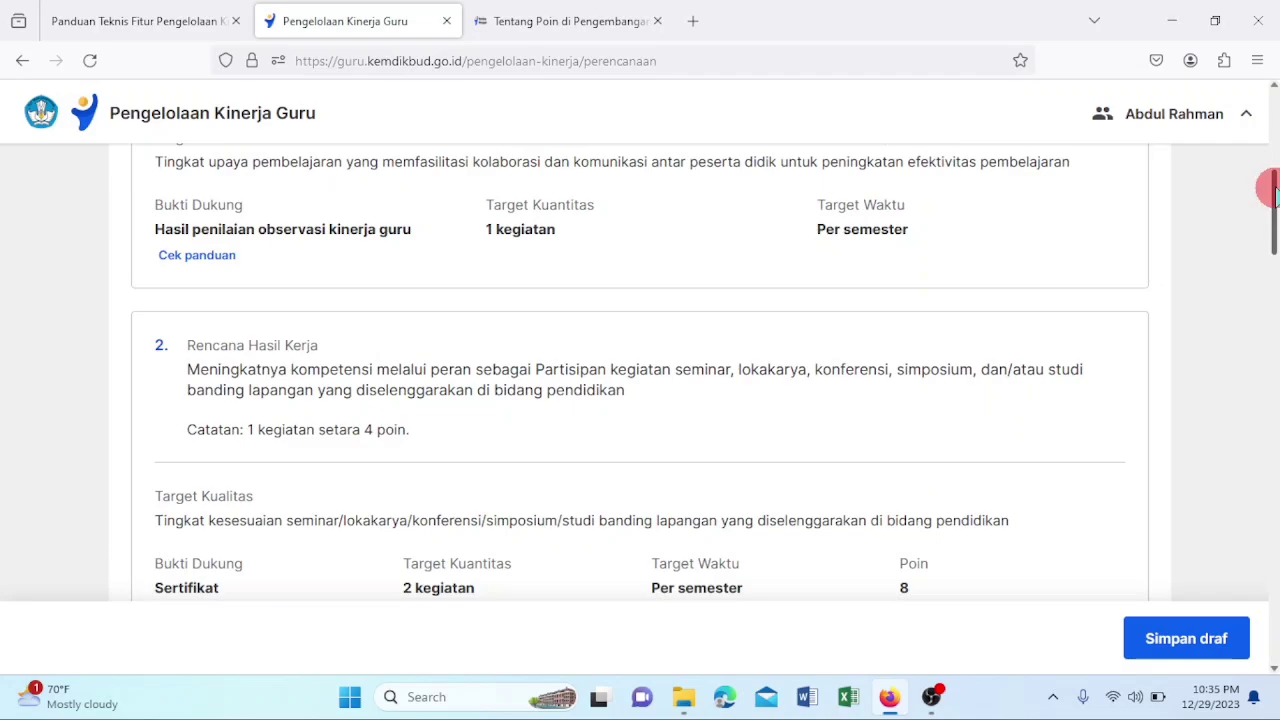
pyautogui.moveTo(1270, 190); pyautogui.dragTo(1085, 668)
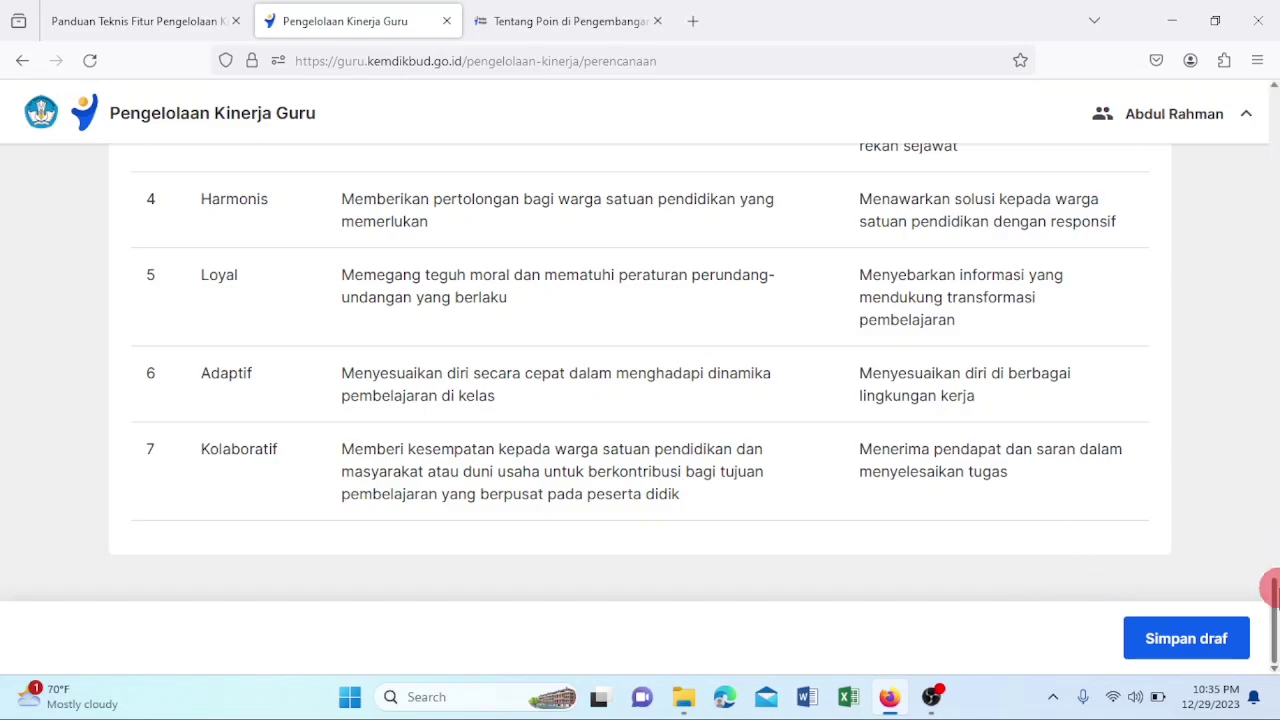
pyautogui.moveTo(1270, 590); pyautogui.dragTo(1220, 300)
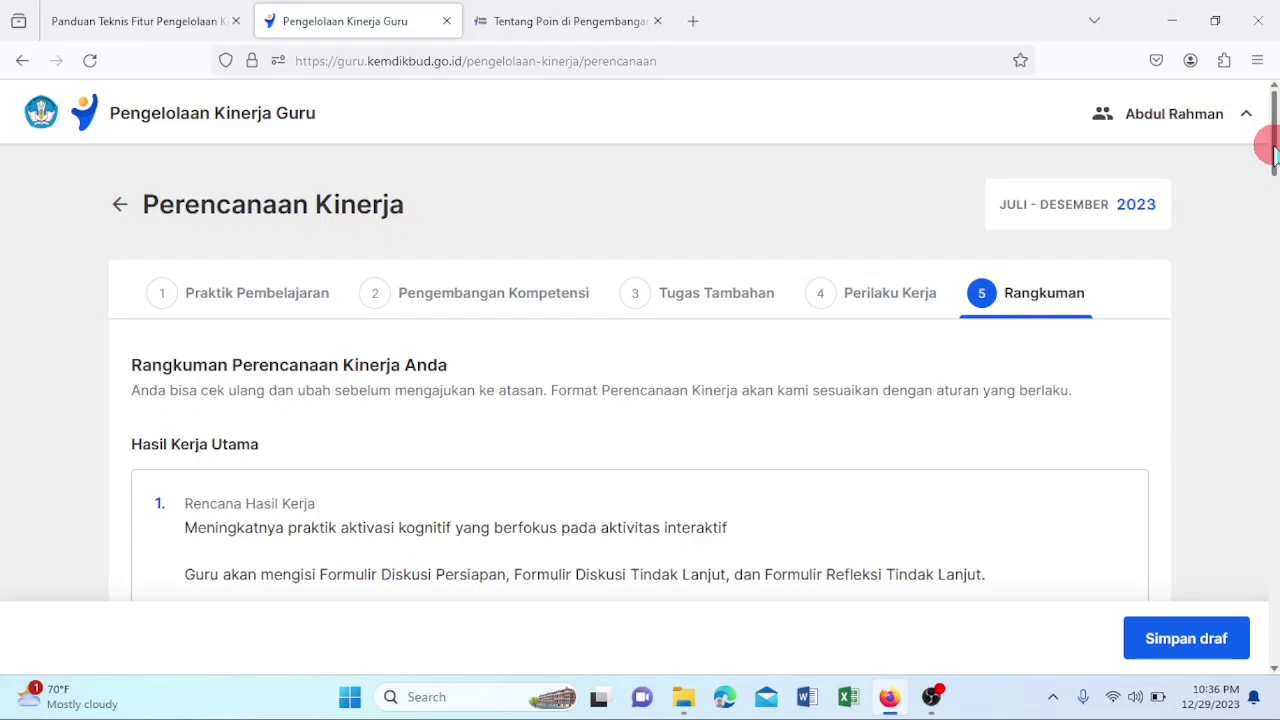
pyautogui.moveTo(1273, 150); pyautogui.dragTo(1260, 175)
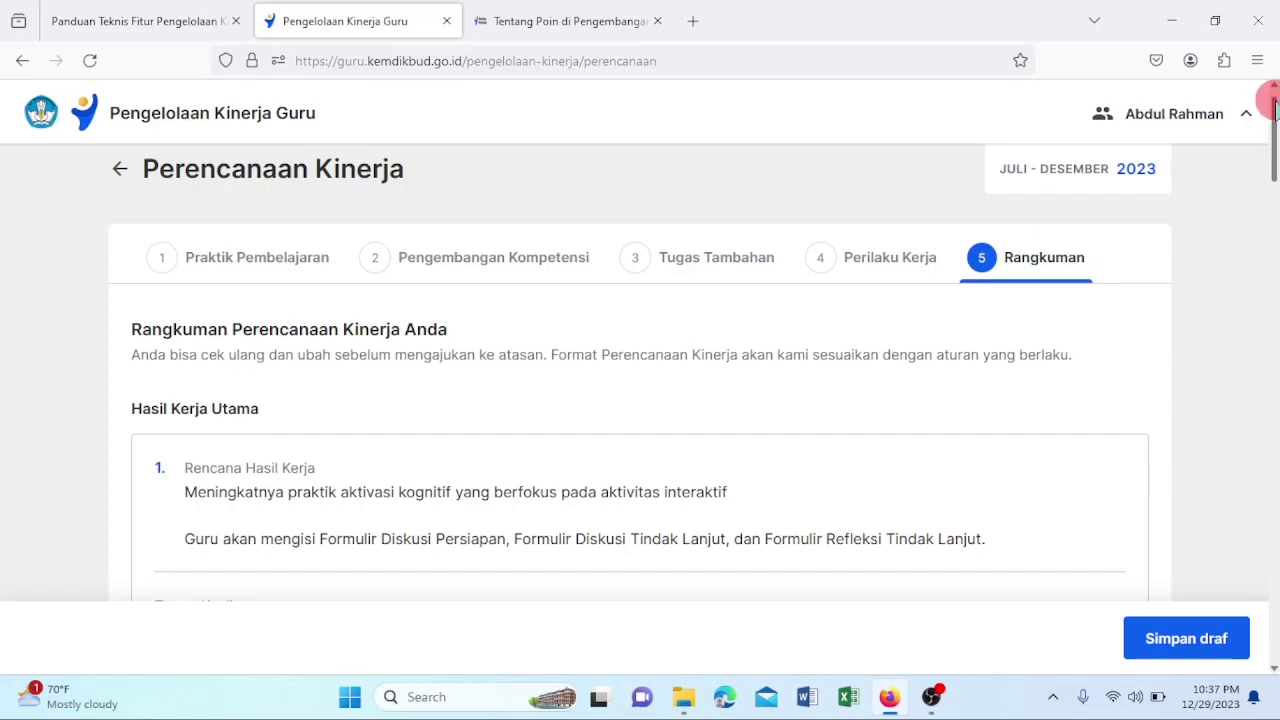
pyautogui.scroll(1, 1274, 104)
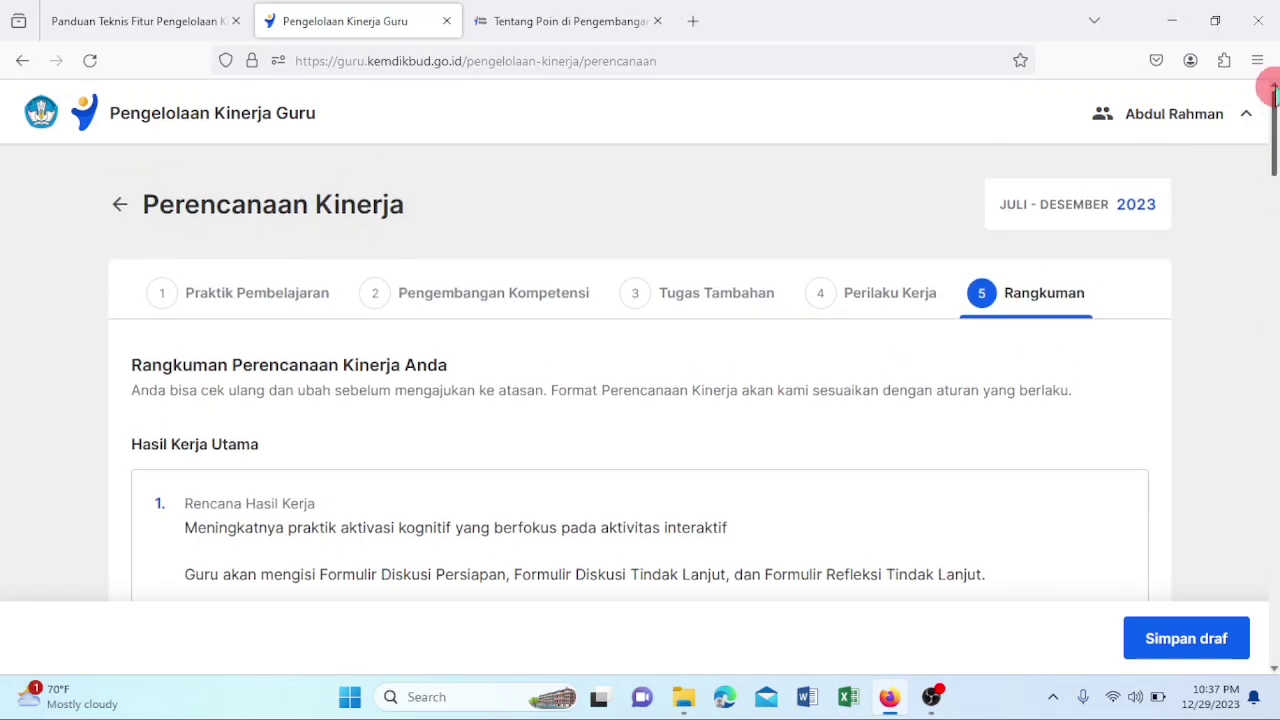
pyautogui.scroll(-4, 1274, 104)
pyautogui.scroll(4, 1272, 102)
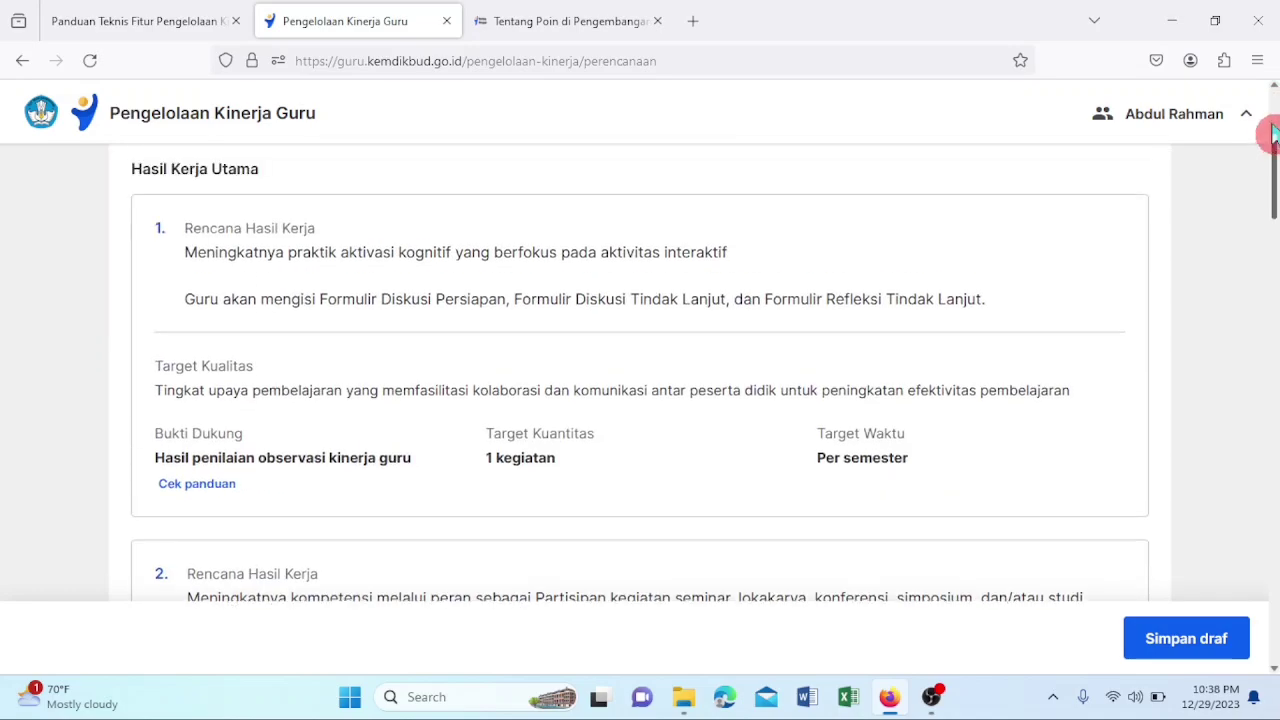
pyautogui.scroll(1, 1270, 100)
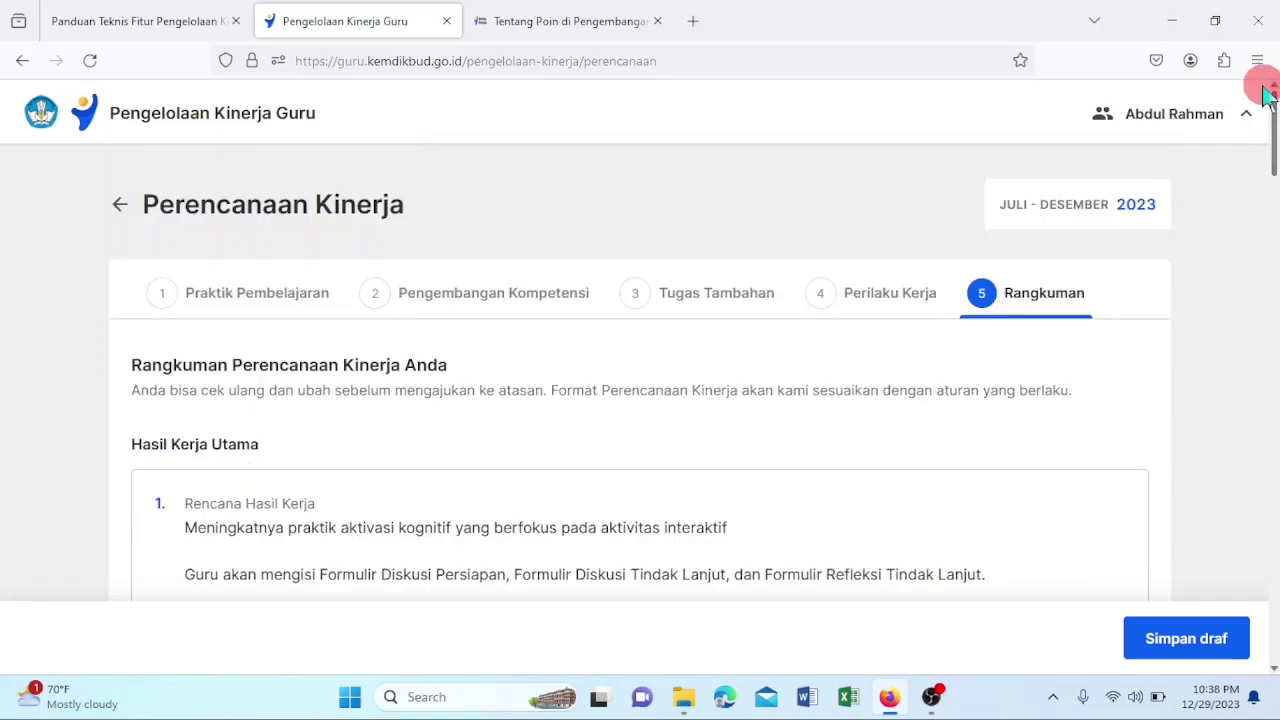